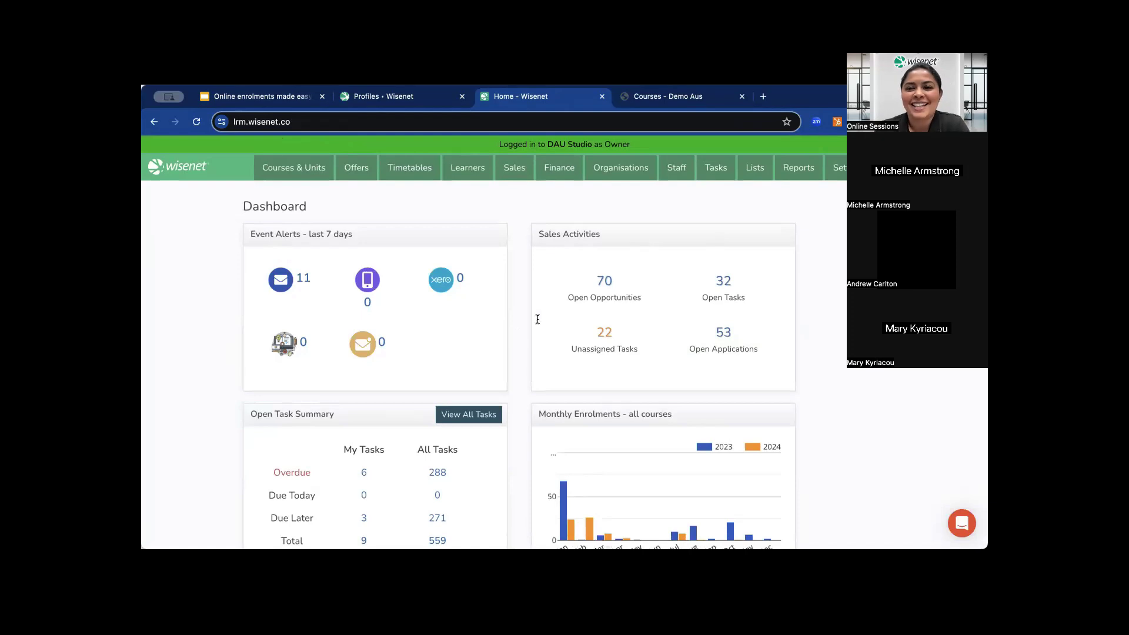
Step: Open the LRM application settings and review the available options, including Enable Sales+ Applications
click(838, 168)
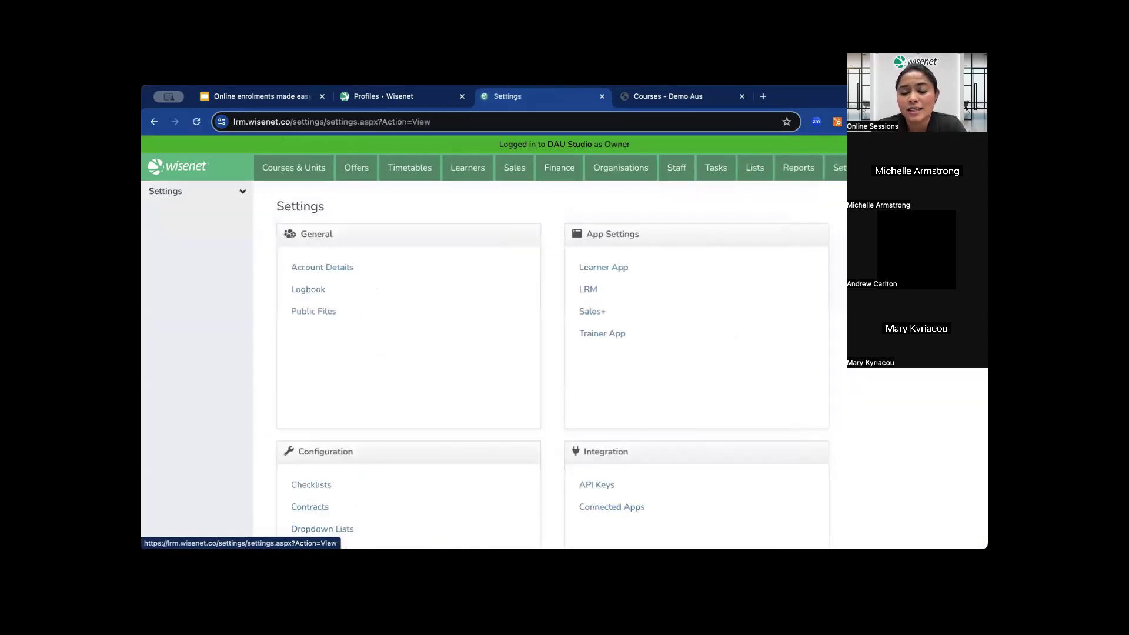
click(586, 293)
scroll(408, 306, down, 7)
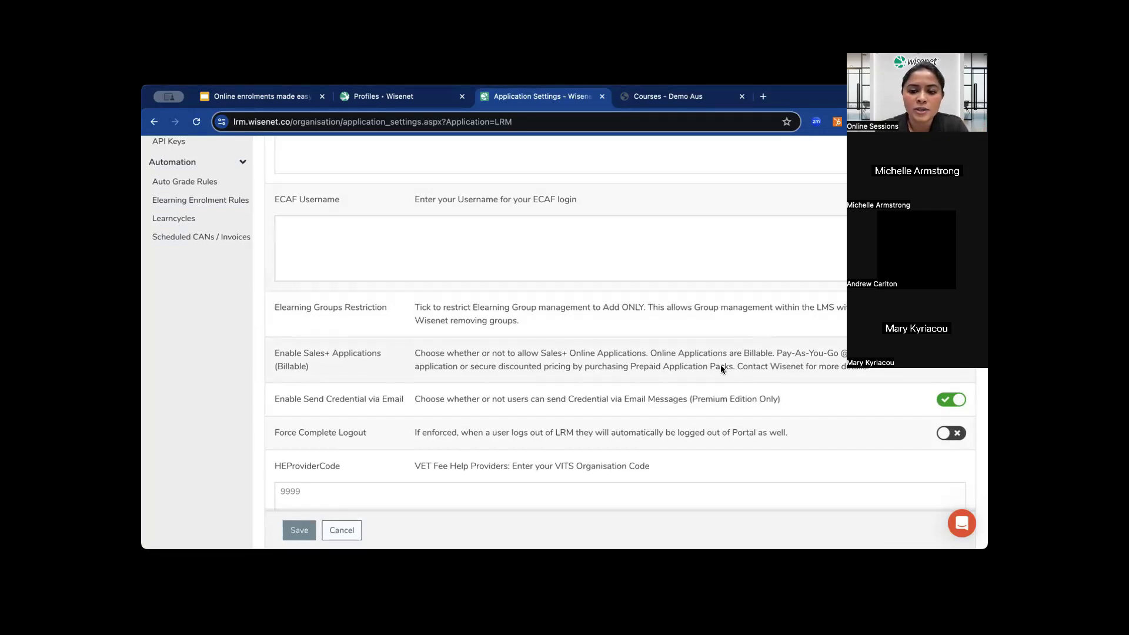
scroll(714, 365, up, 8)
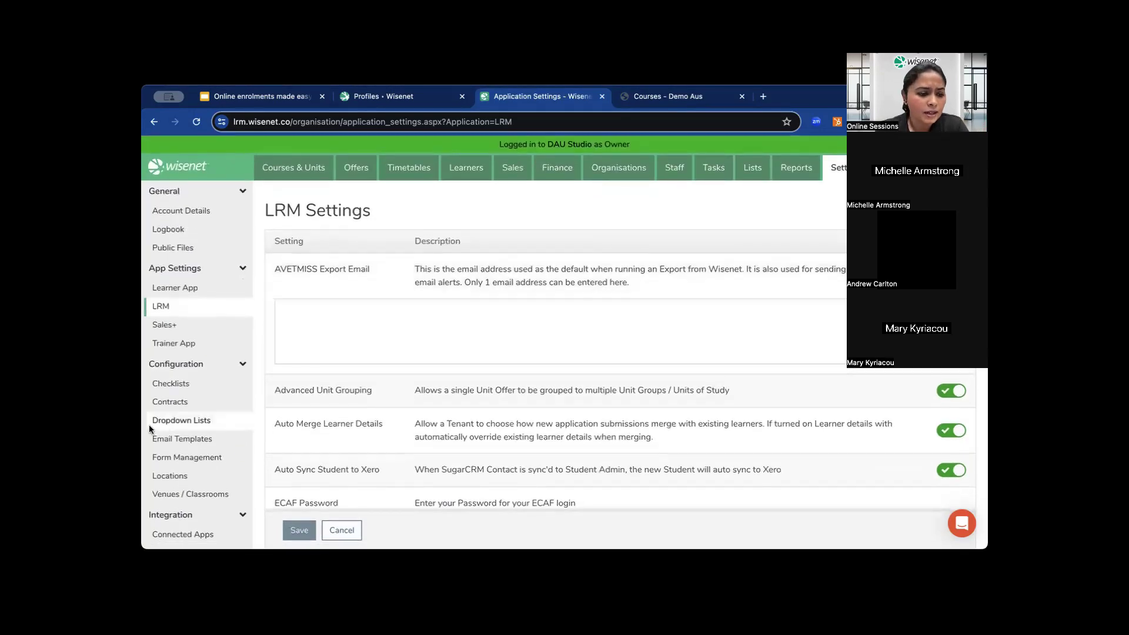
scroll(181, 415, down, 1)
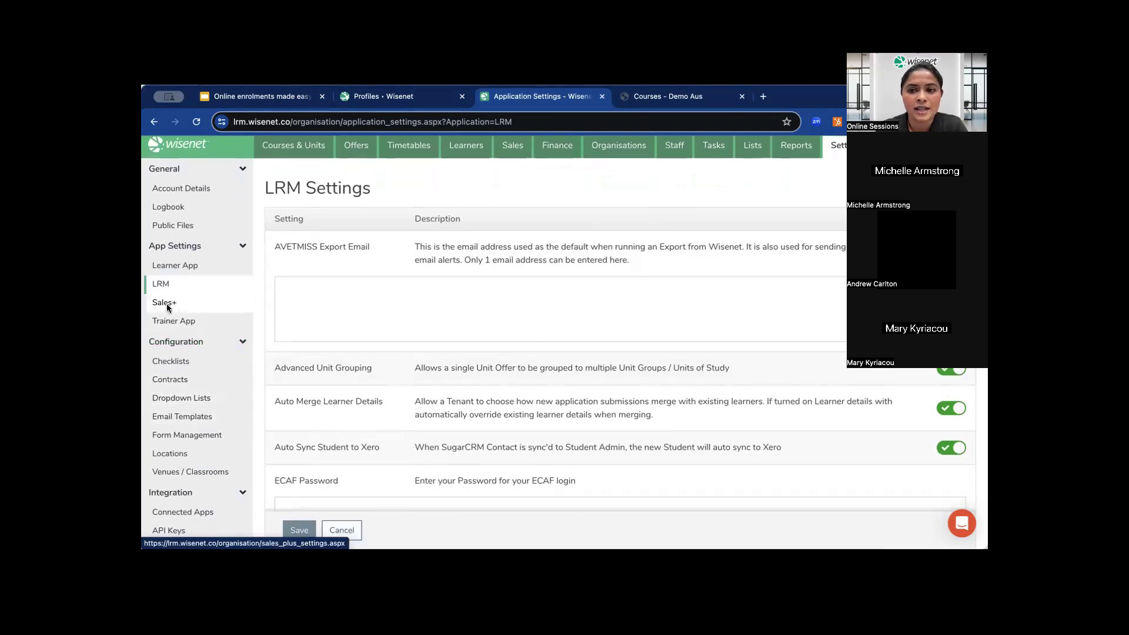
Step: Open Site Management in the Sales+ settings and select the Demo Aus sales site
click(836, 147)
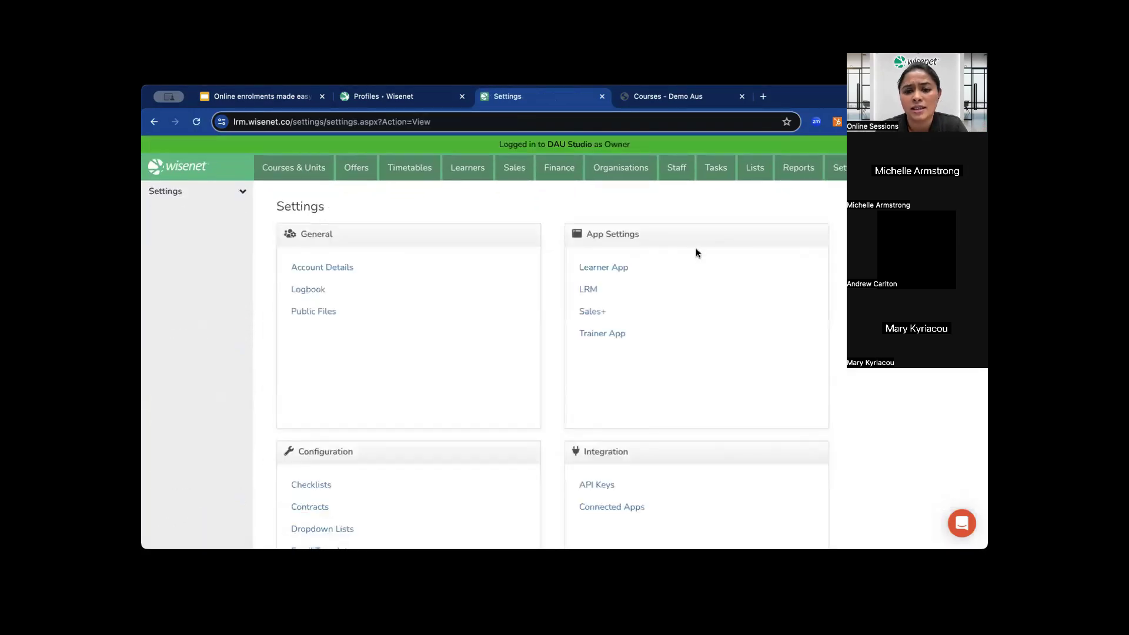
click(599, 311)
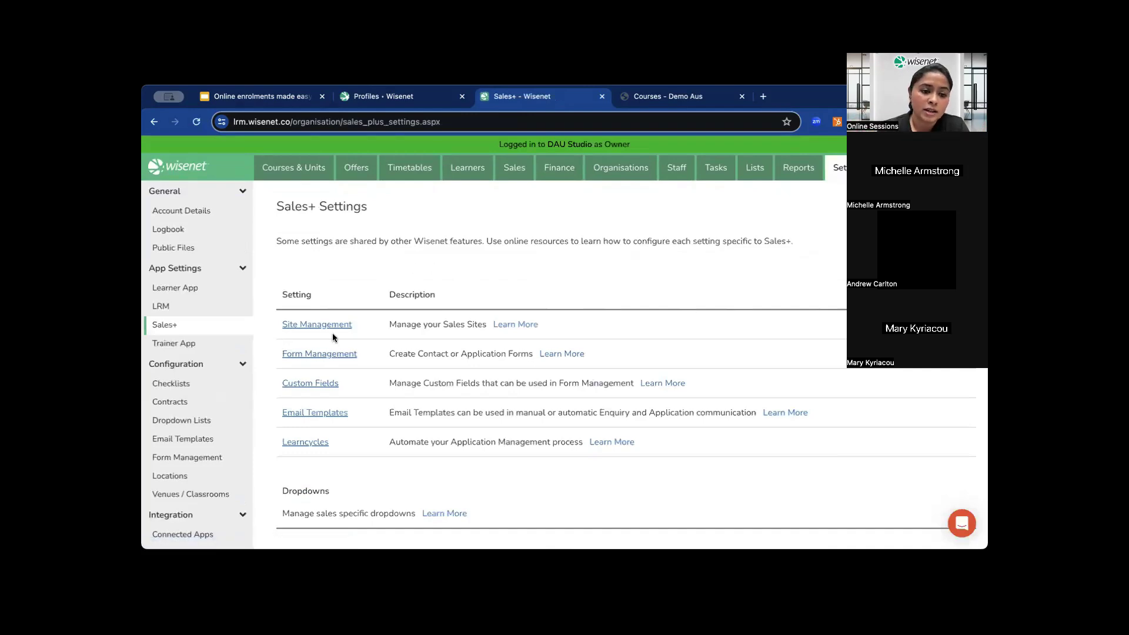
click(312, 330)
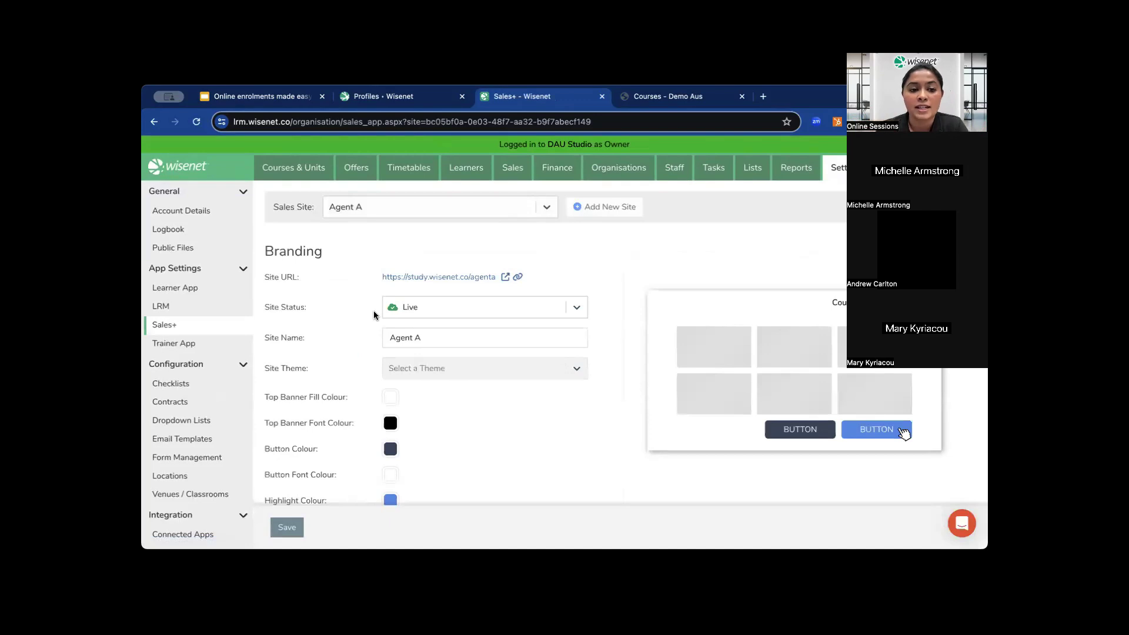
scroll(374, 316, down, 1)
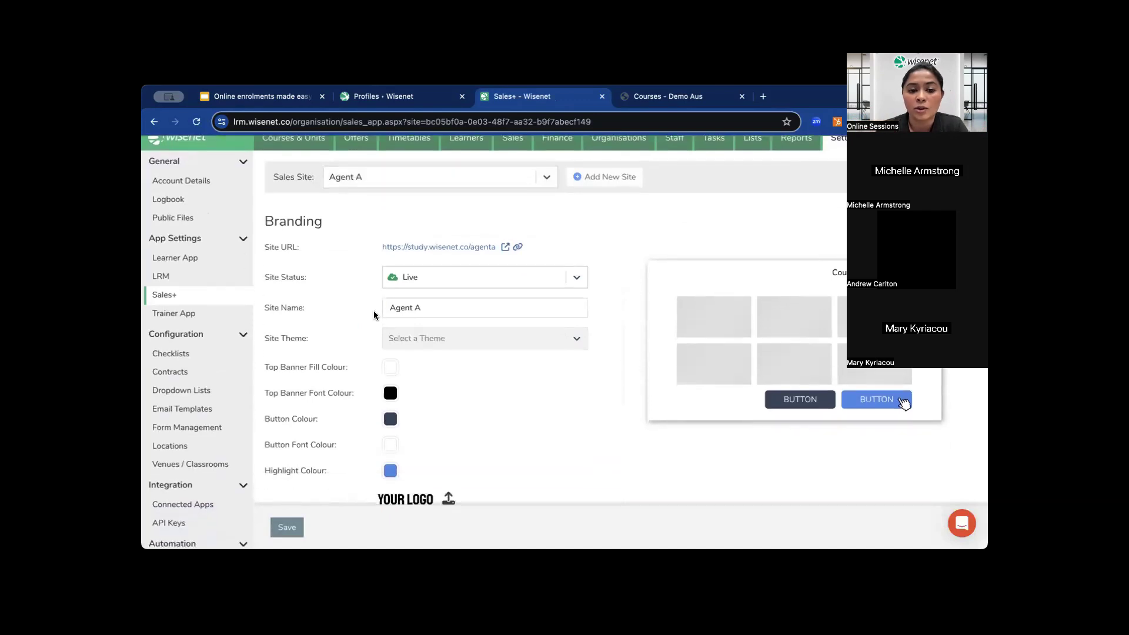
click(538, 178)
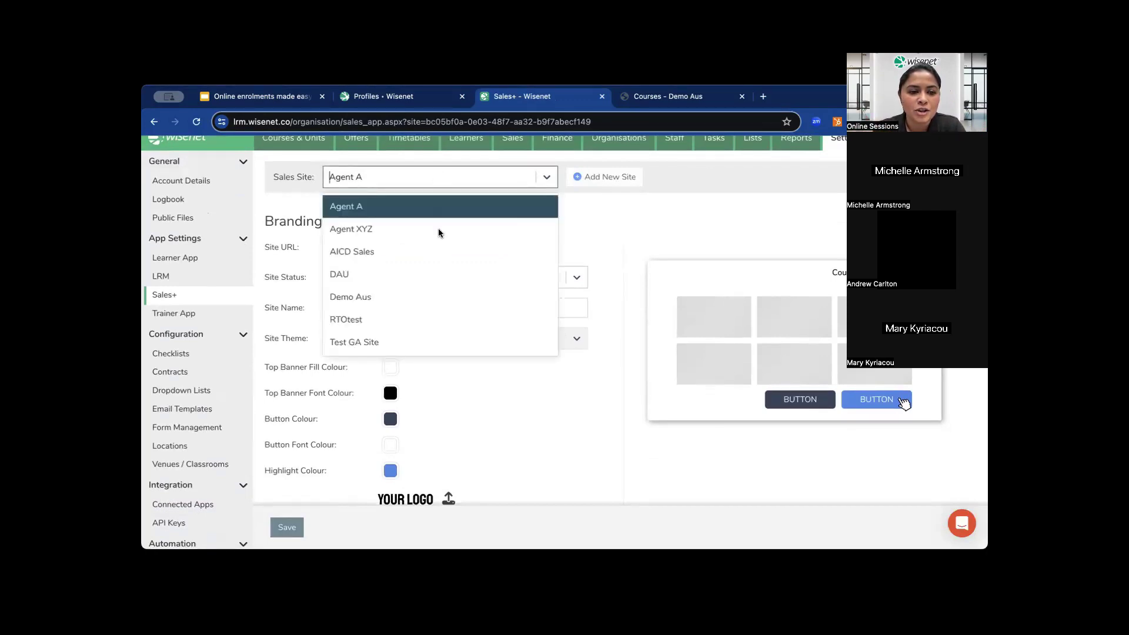
click(460, 293)
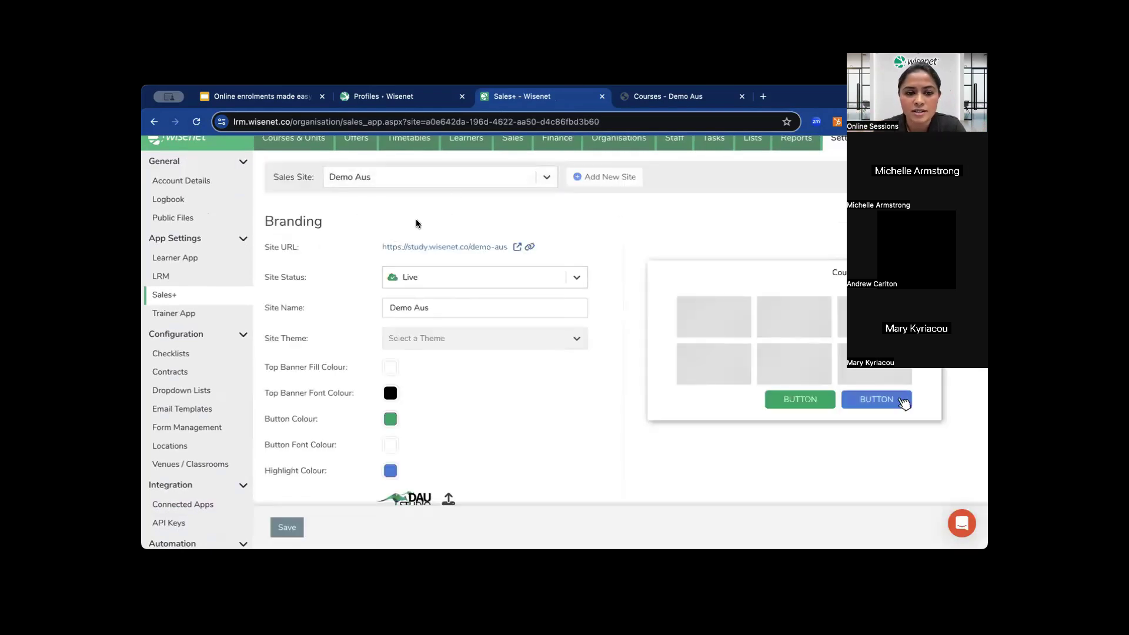
Step: Open the public Demo Aus site from its site URL and look over the course catalogue
click(466, 247)
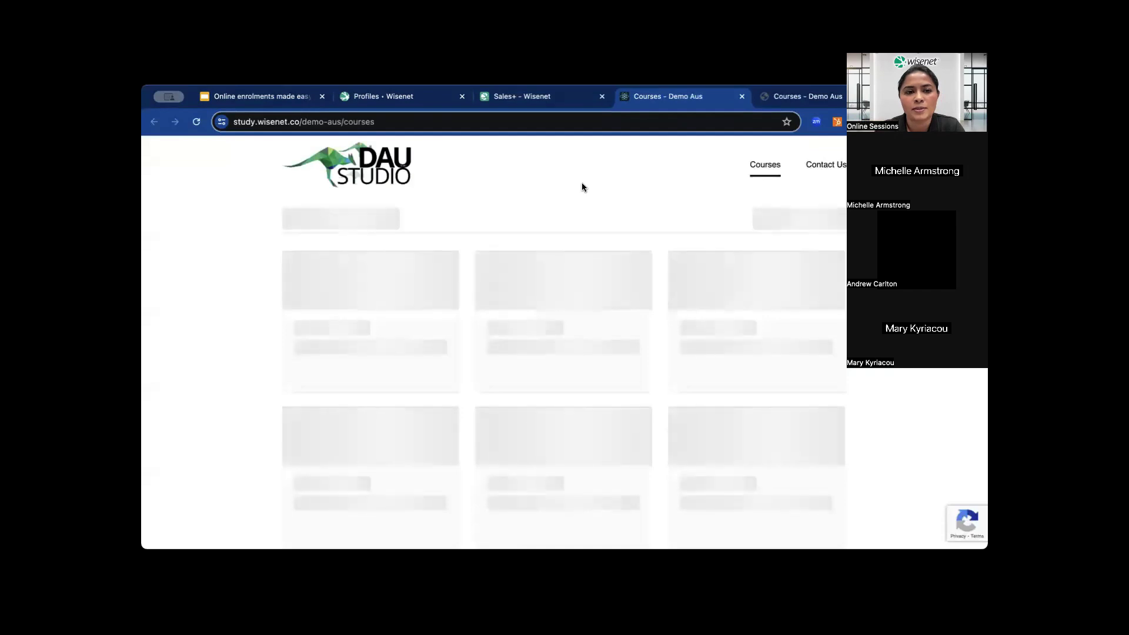
scroll(582, 185, down, 3)
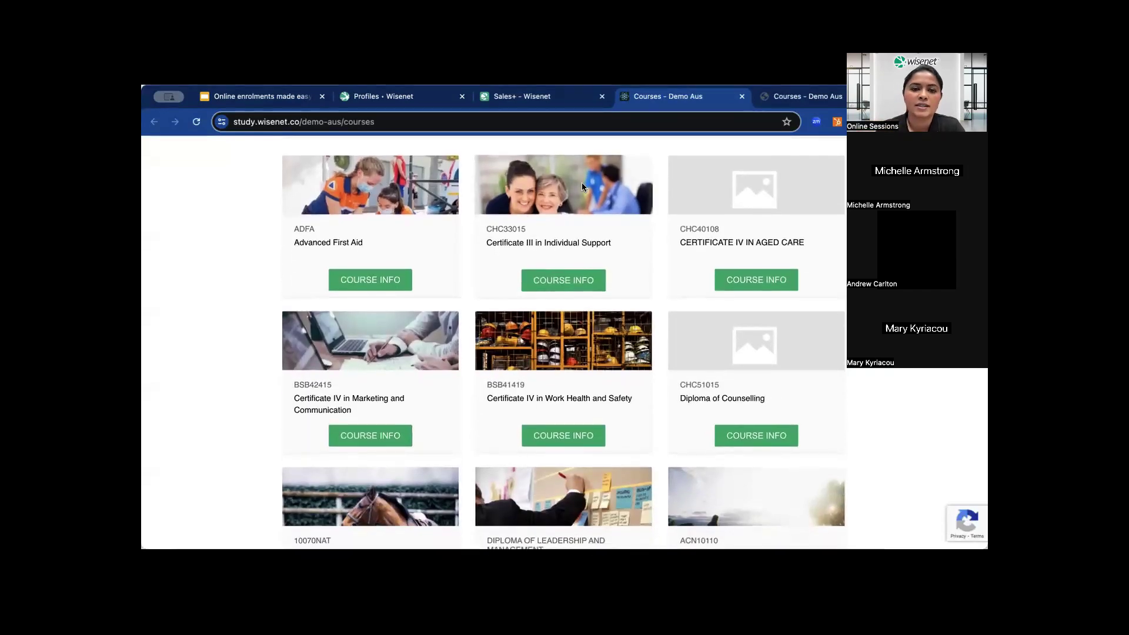
Step: Return to the Demo Aus site settings and inspect the Button Colour's hex code without changing it
click(558, 96)
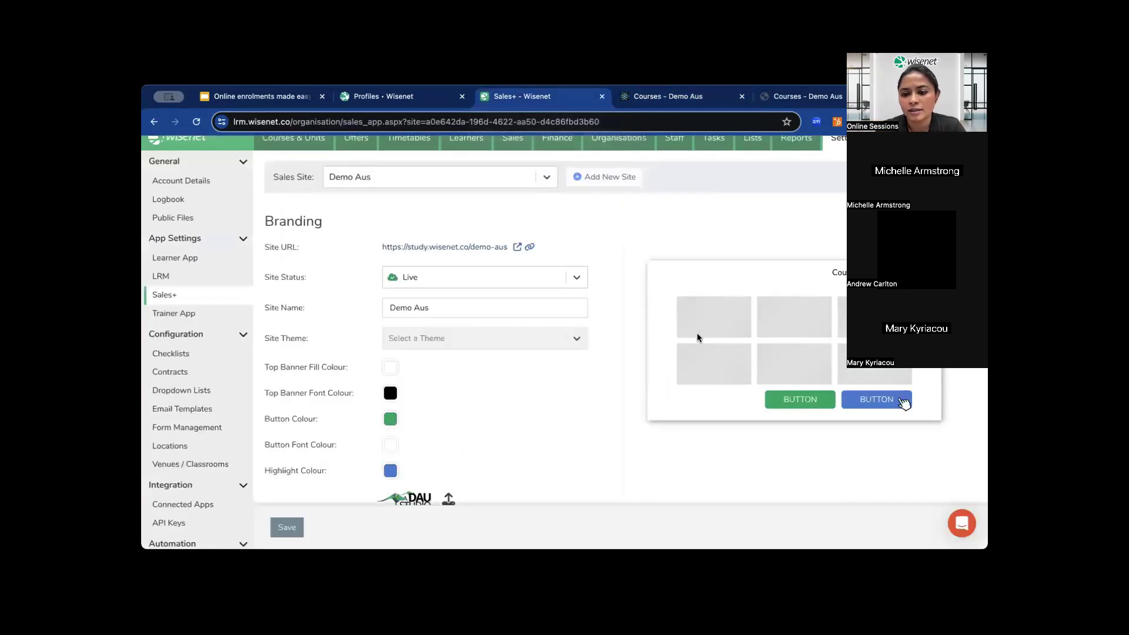
scroll(523, 394, down, 3)
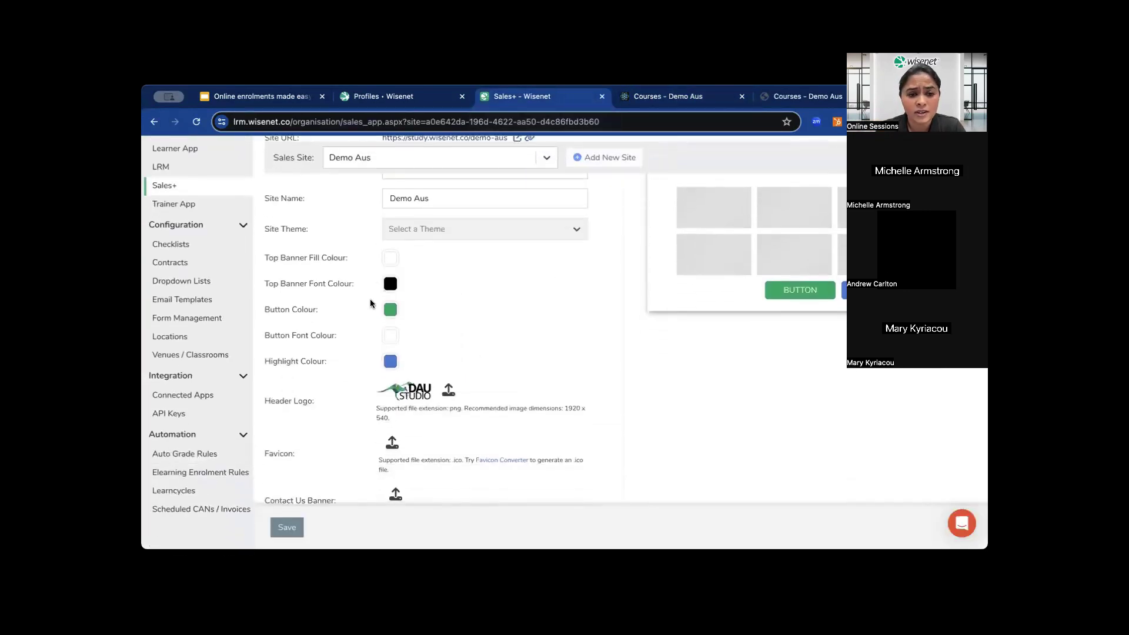
click(391, 308)
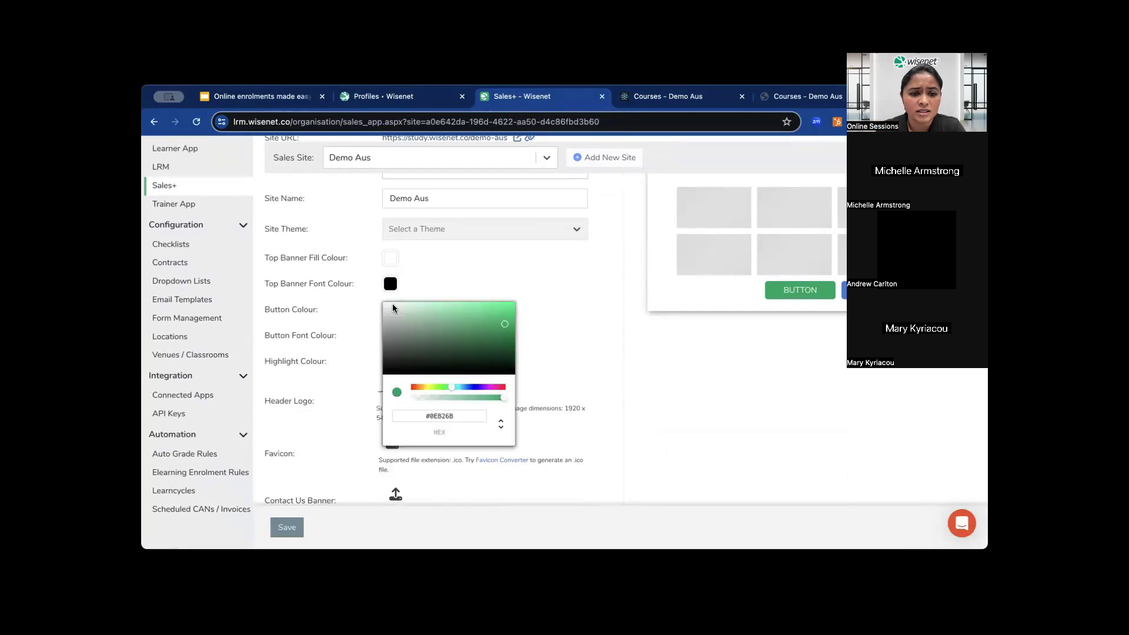
click(454, 415)
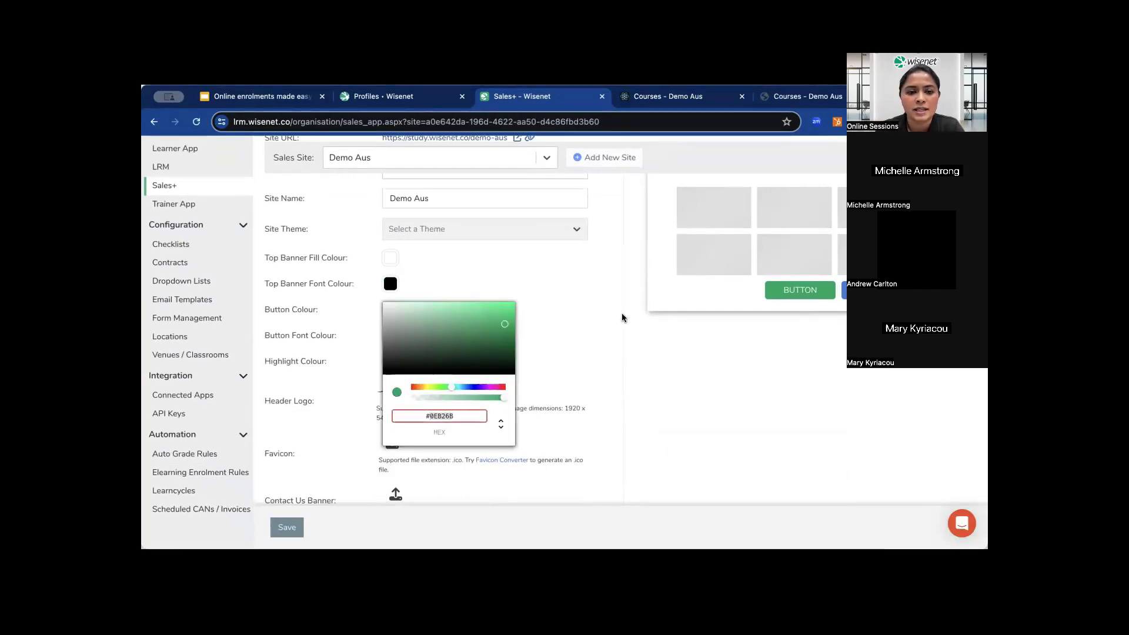
click(590, 317)
Step: Review the Demo Aus logo, favicon, banner, marketing and application settings, and check them against the site's public Courses page
scroll(492, 304, down, 3)
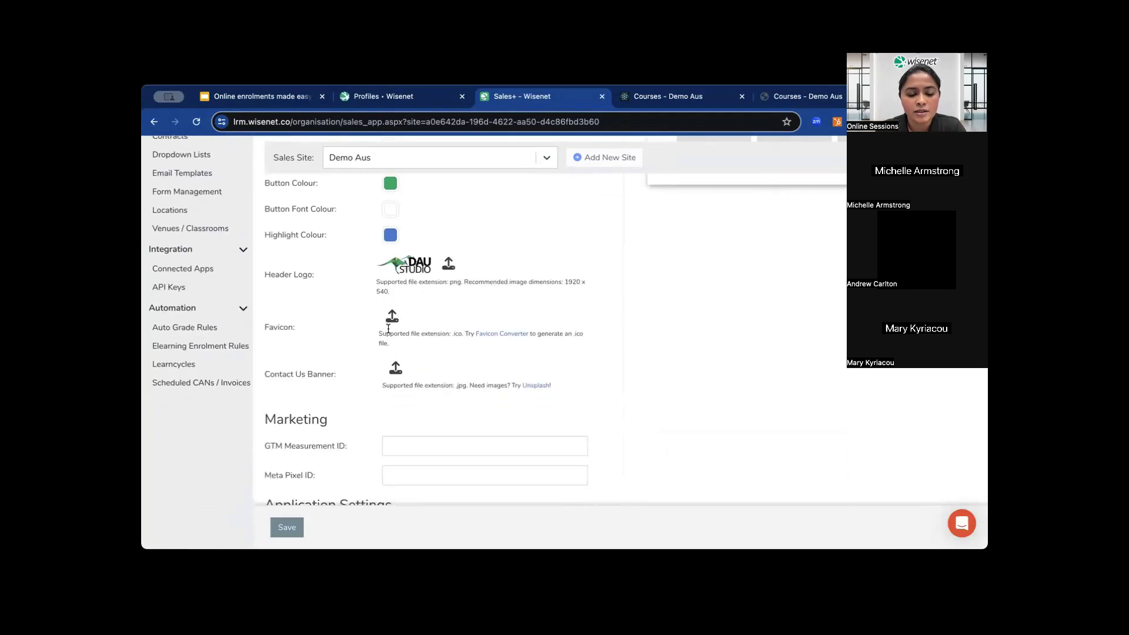
scroll(355, 340, down, 3)
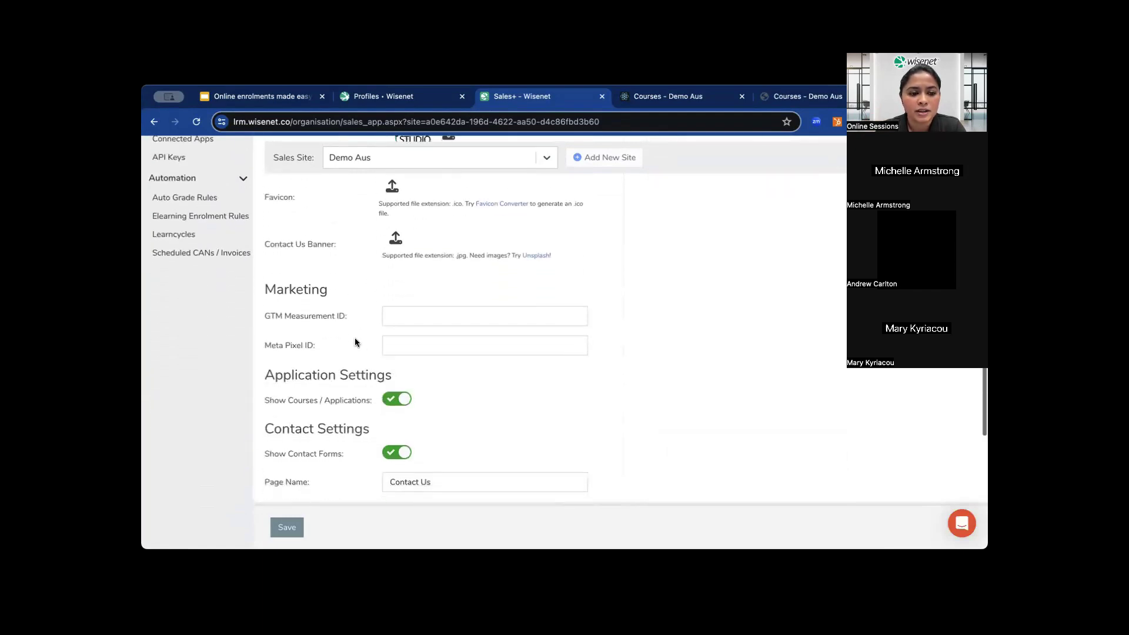
scroll(354, 342, down, 2)
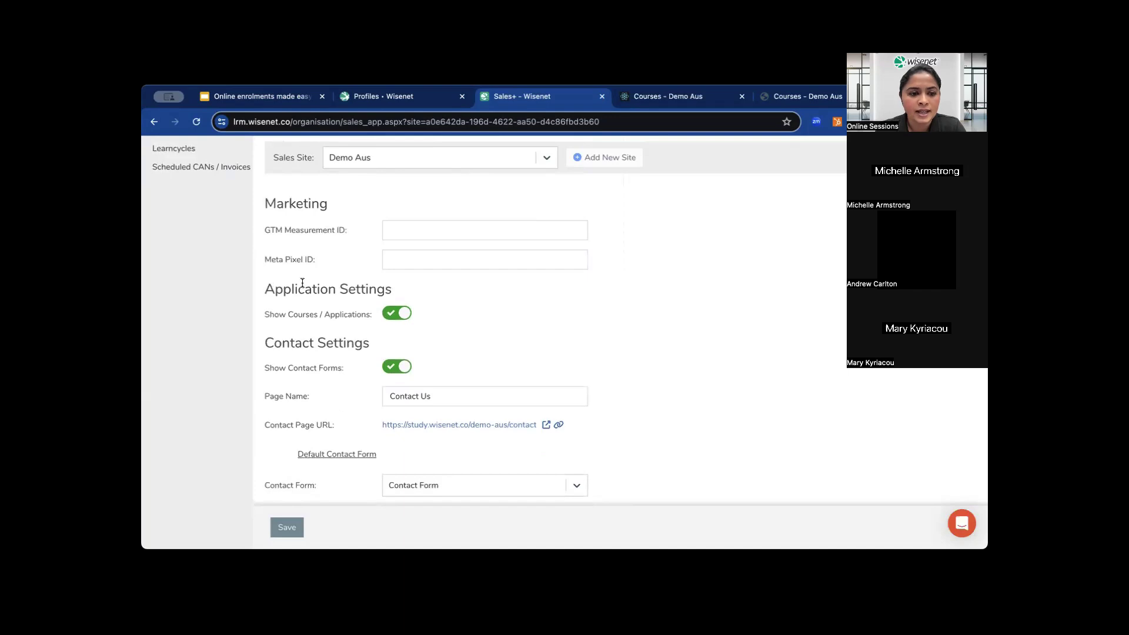
scroll(339, 330, down, 1)
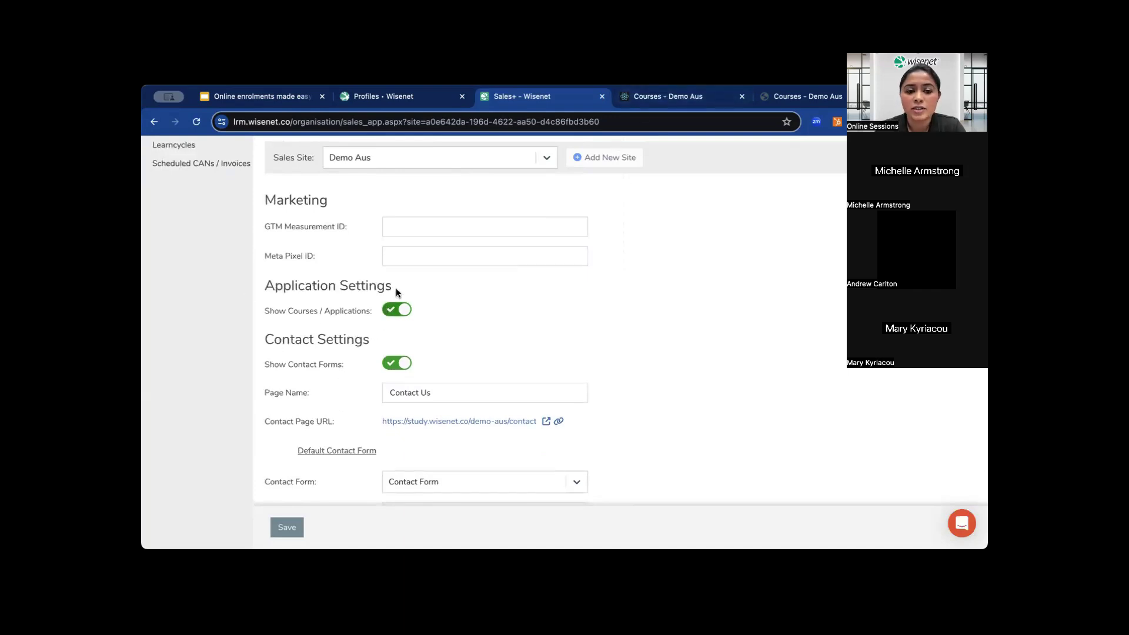
click(662, 96)
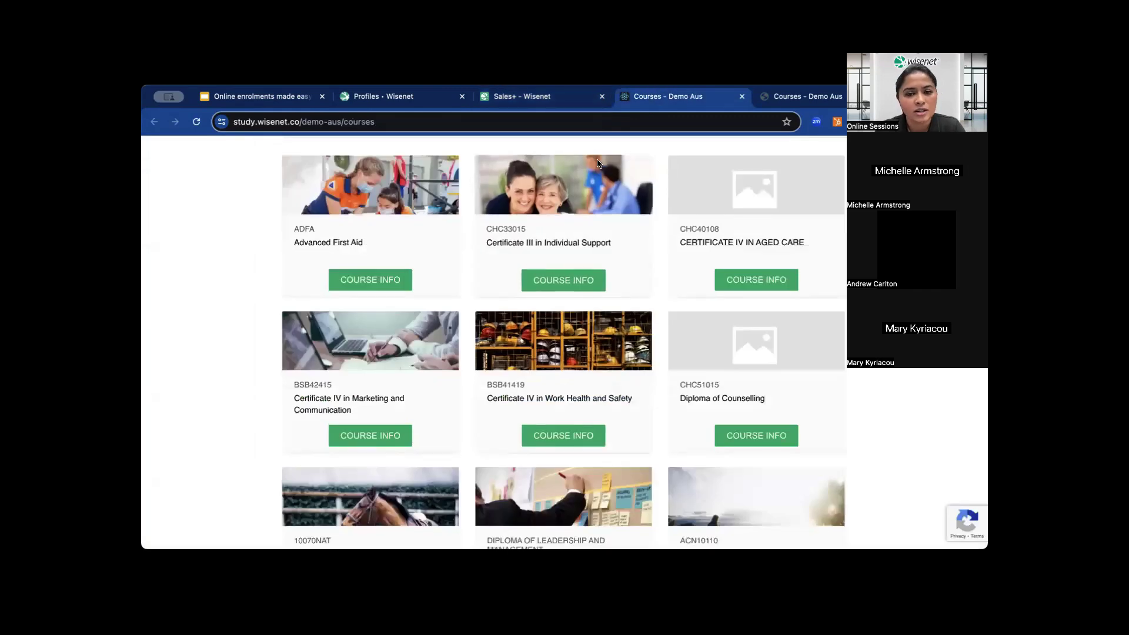
scroll(353, 282, up, 3)
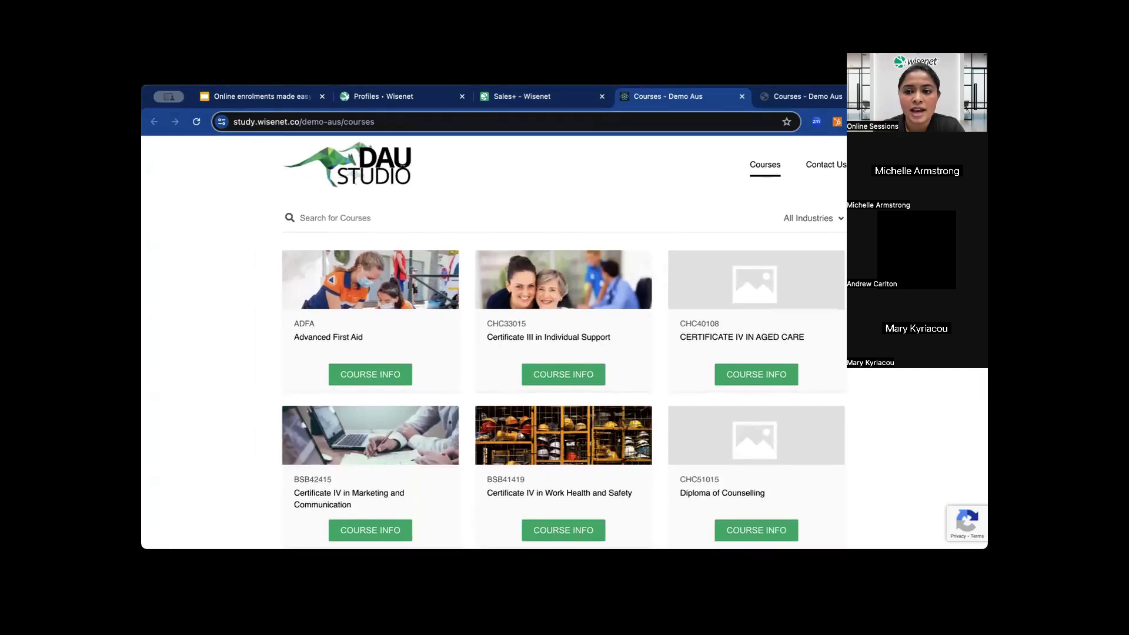
Step: Return to the Demo Aus site settings and review the contact page and default contact form settings
click(522, 96)
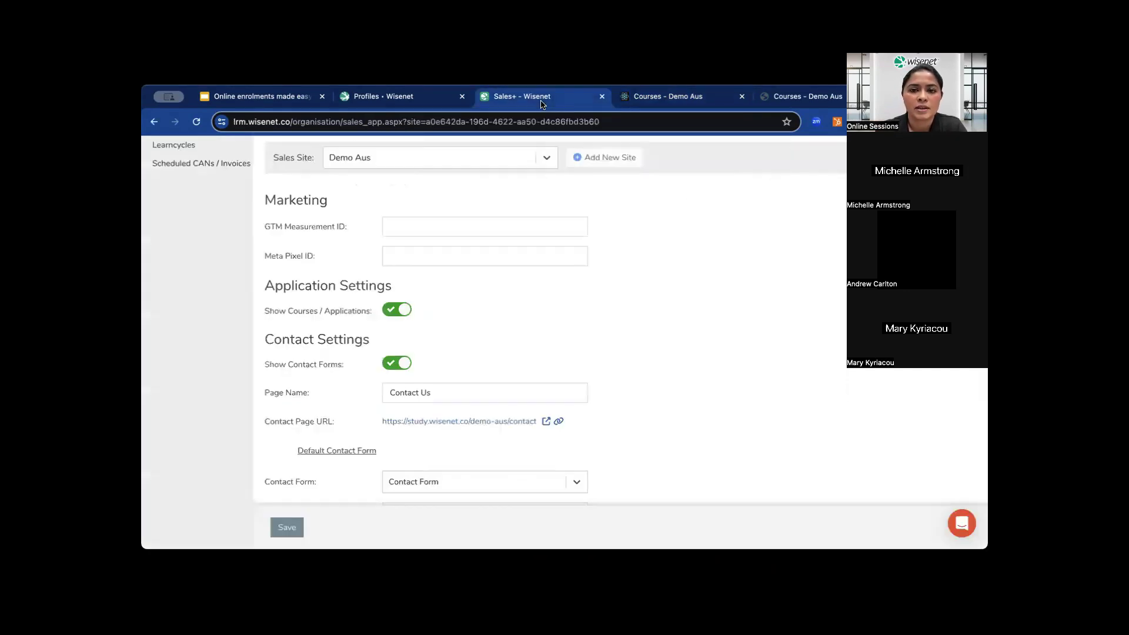
scroll(513, 291, down, 3)
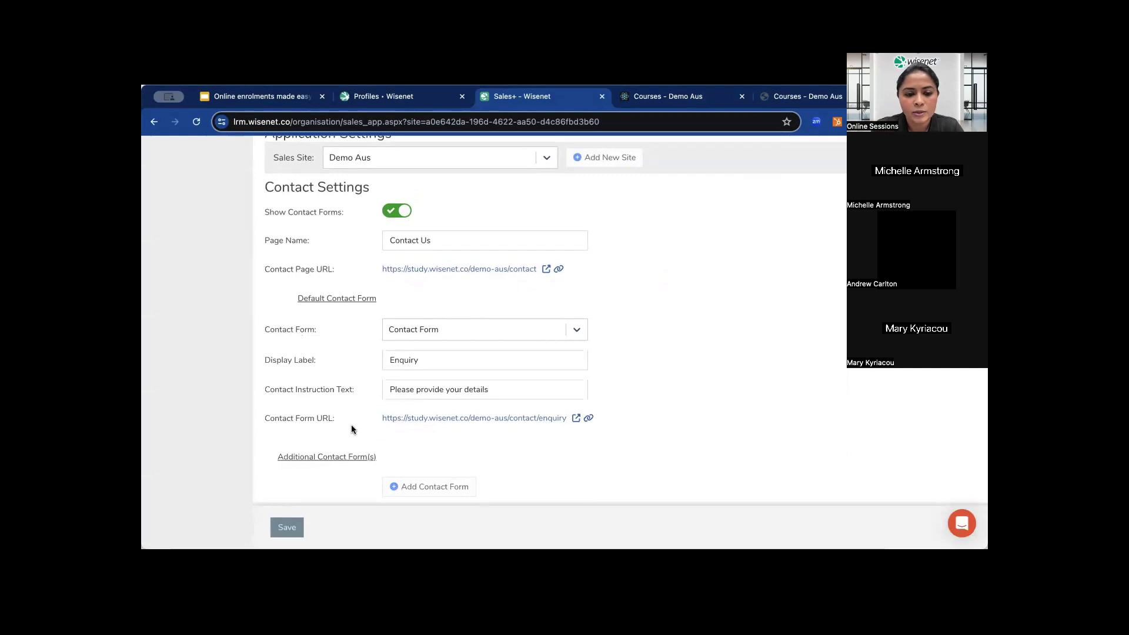
scroll(351, 429, up, 10)
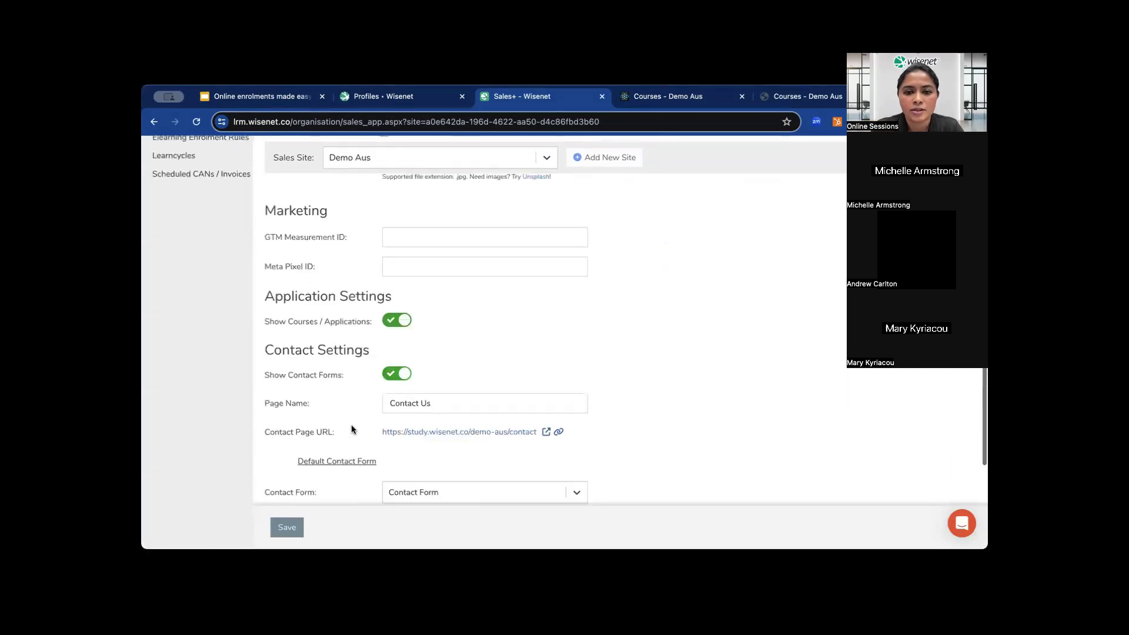
scroll(352, 429, up, 3)
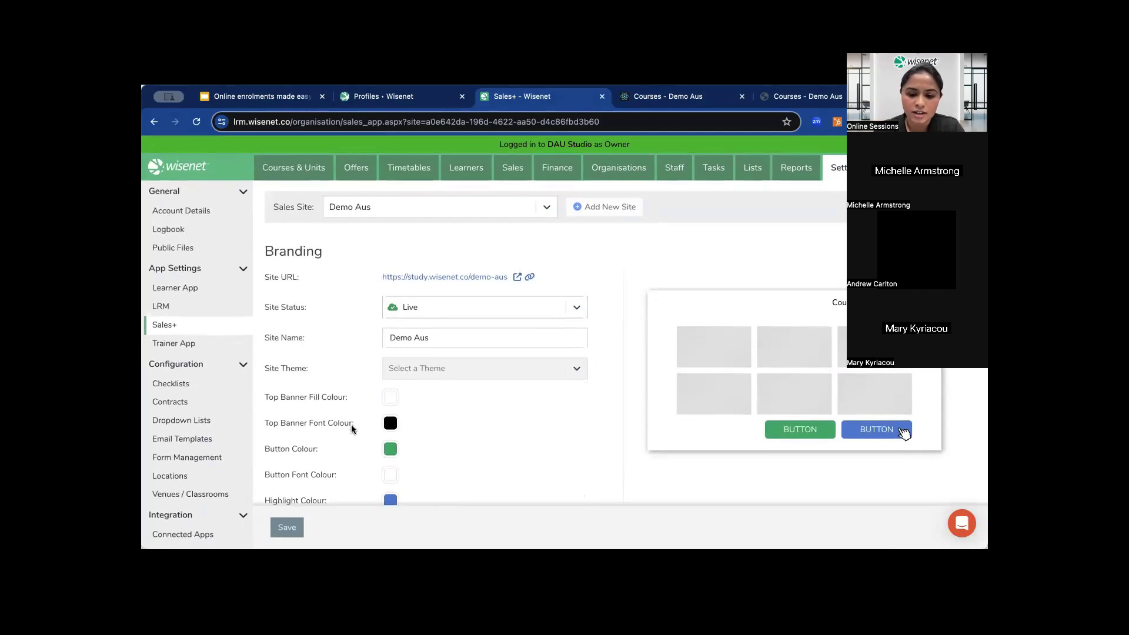
Step: Start a new custom field in Form Management and set its Form Type to Contact
click(210, 459)
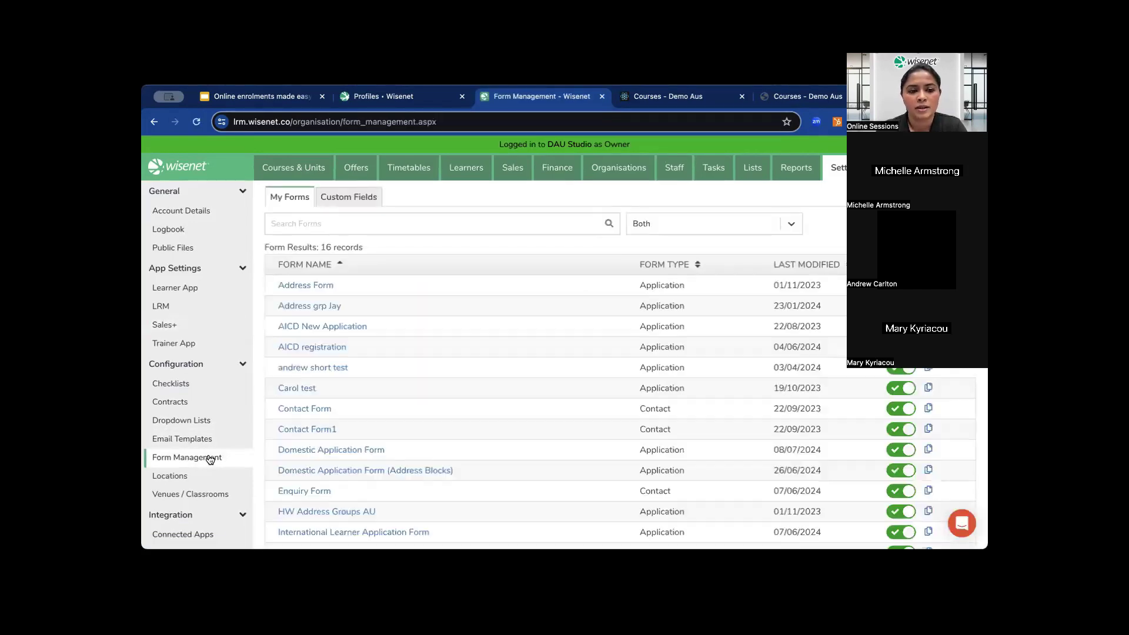
click(338, 201)
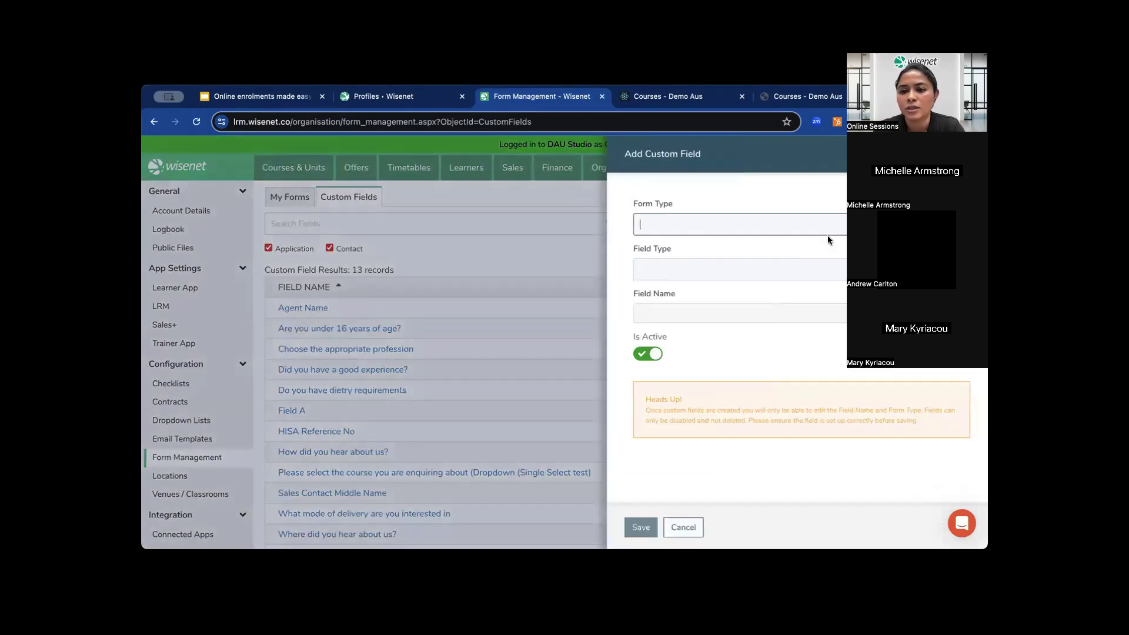
click(828, 228)
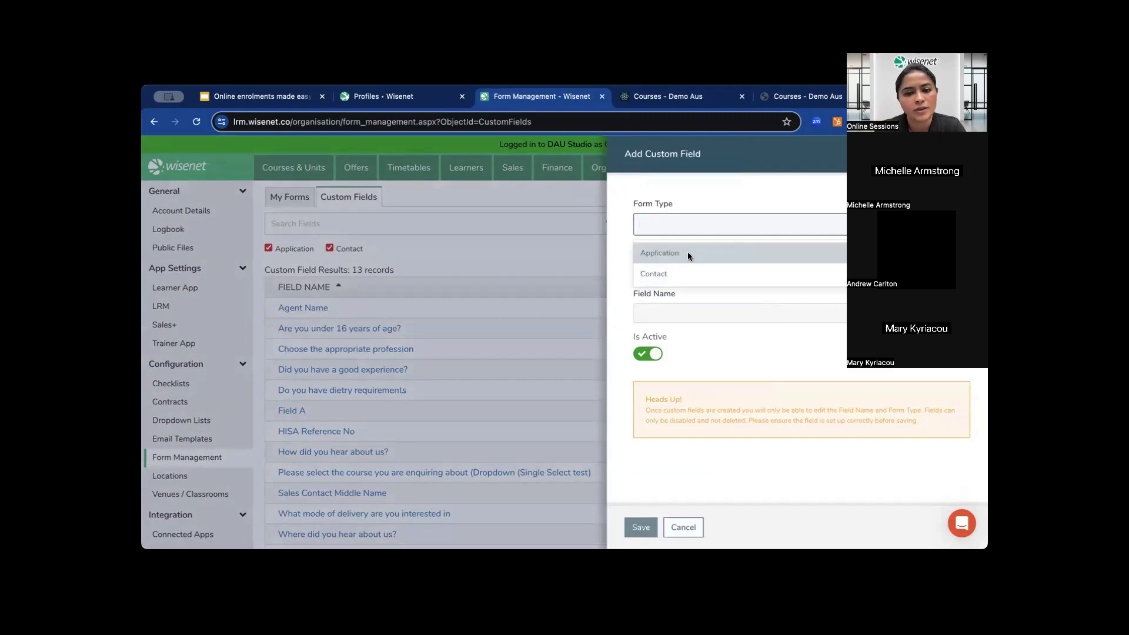
click(683, 272)
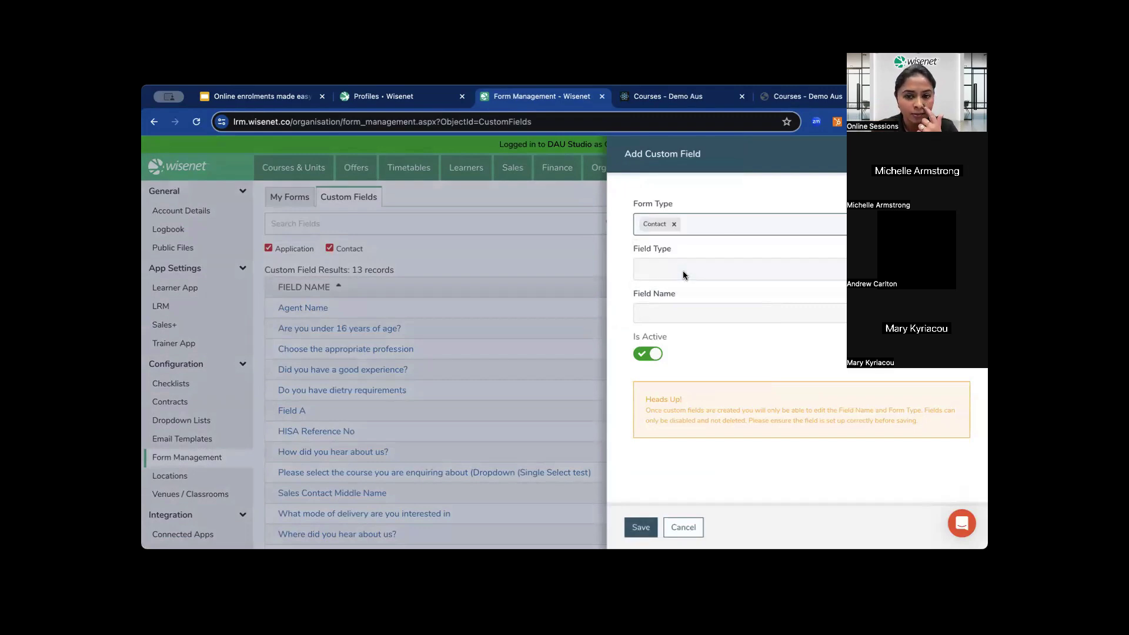
Step: Set the new custom field's Field Type to Single-line Text and examine its Field Length and Field Name inputs
click(683, 272)
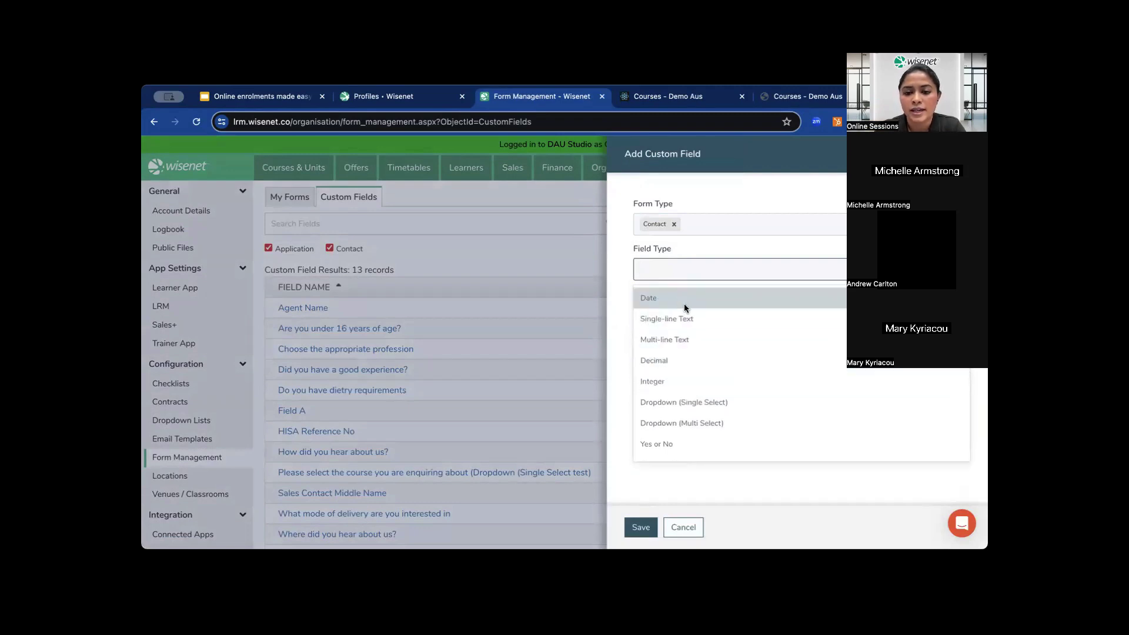
click(626, 331)
click(646, 272)
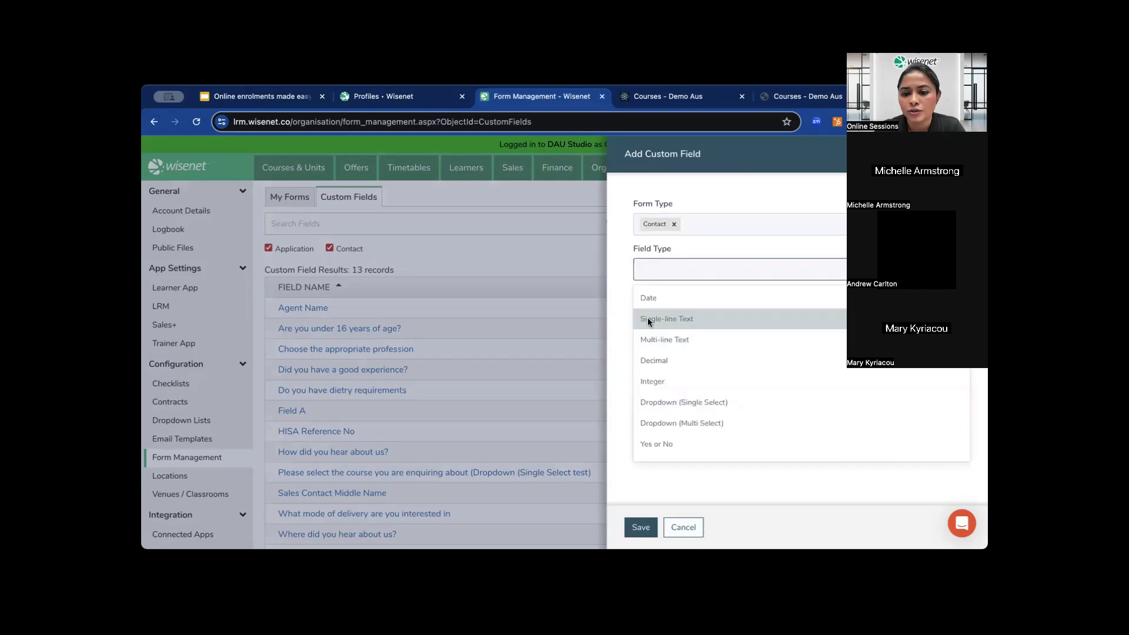
click(649, 321)
click(663, 354)
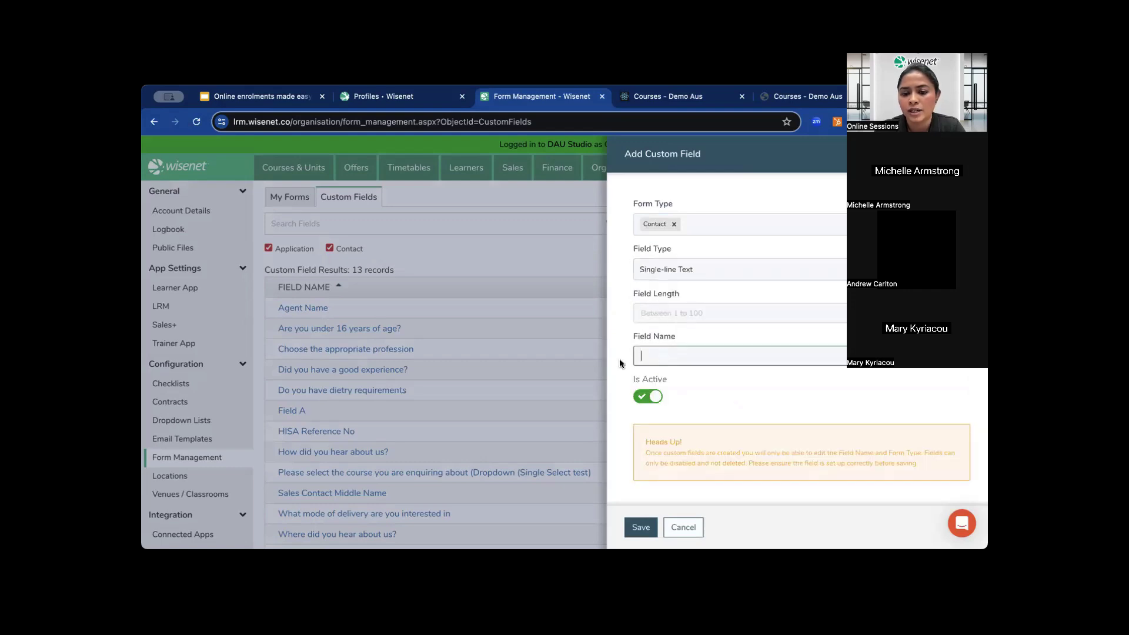
scroll(619, 360, down, 1)
scroll(619, 360, up, 1)
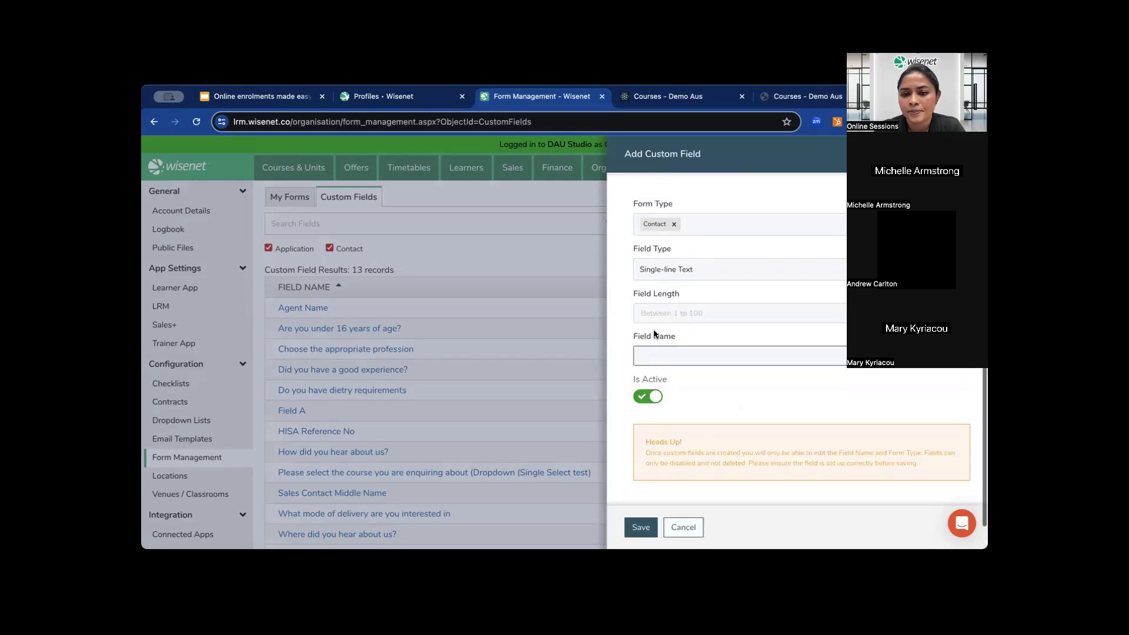
Step: Set the new custom field's Field Type to Dropdown (Single Select), examine its name and value inputs, and discard the field
click(672, 270)
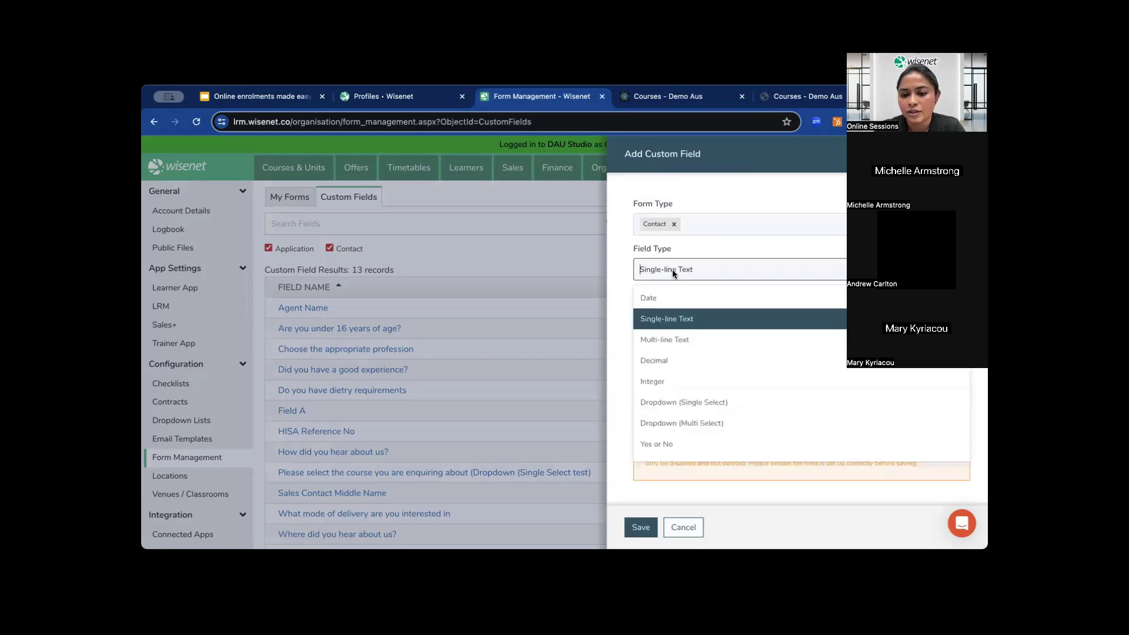
click(670, 402)
click(668, 360)
scroll(668, 363, down, 1)
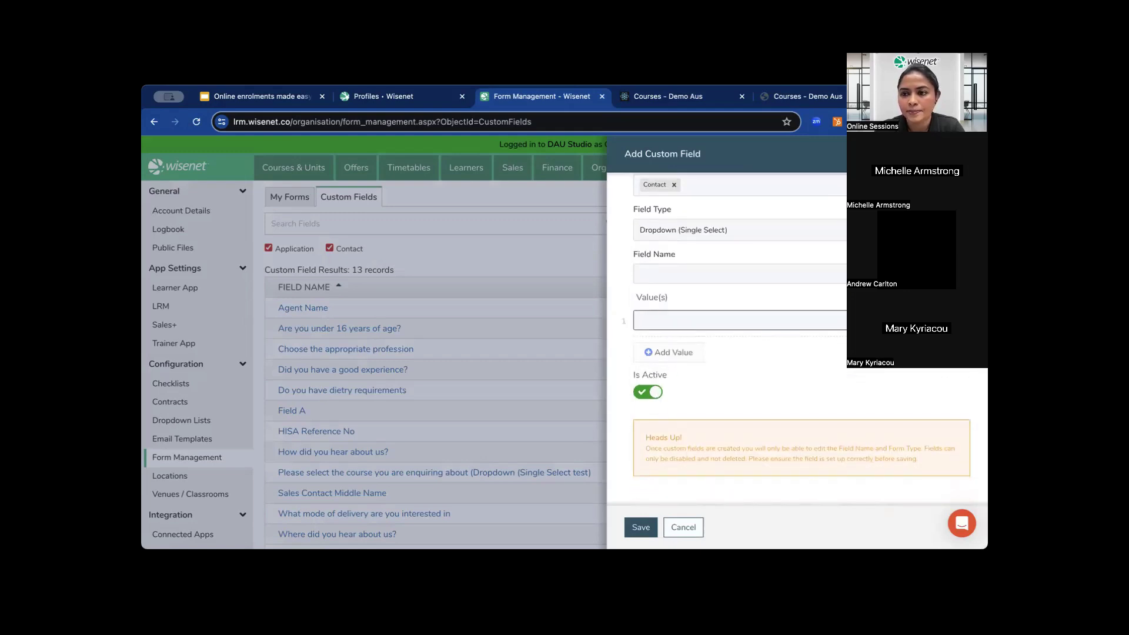
key(Escape)
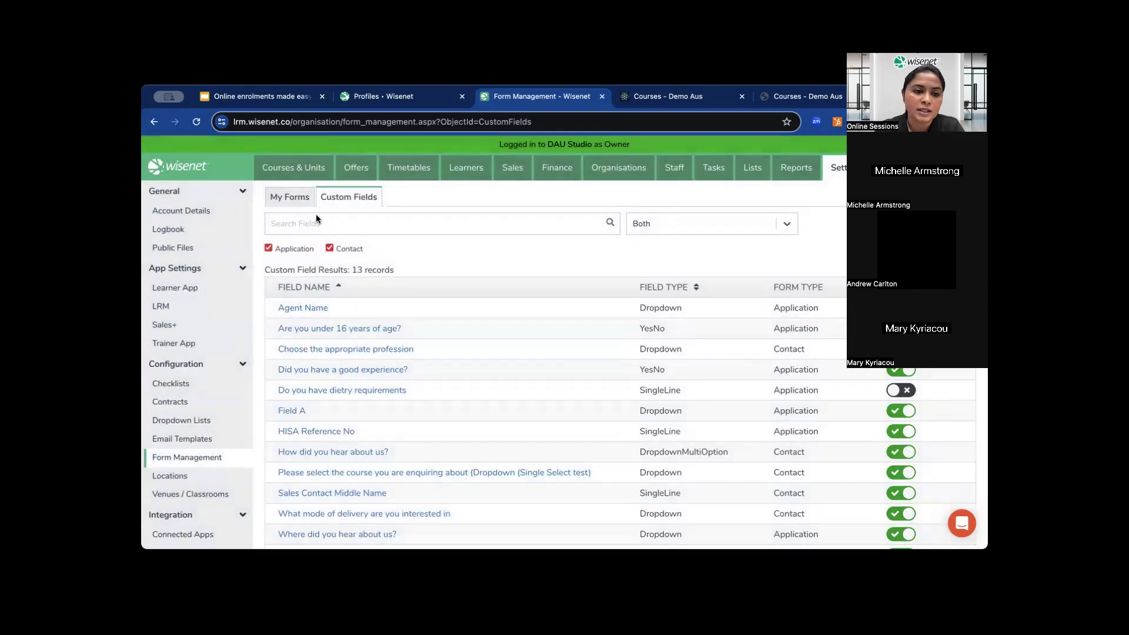
Step: Show the My Forms list, open a blank form in the form builder, and return to Form Management
click(287, 203)
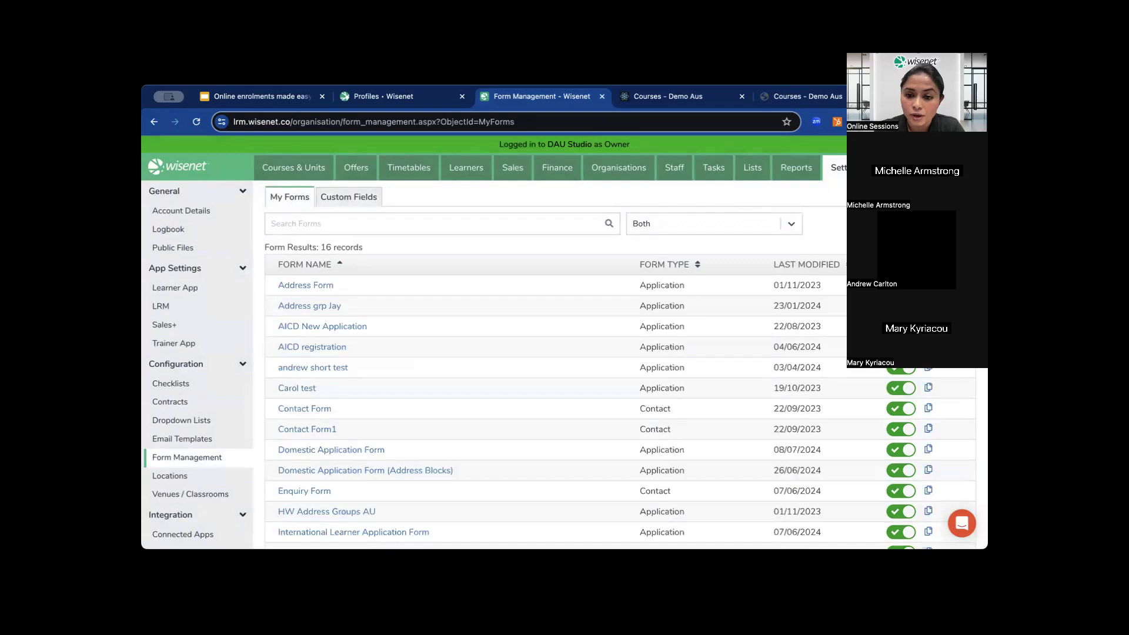
click(845, 251)
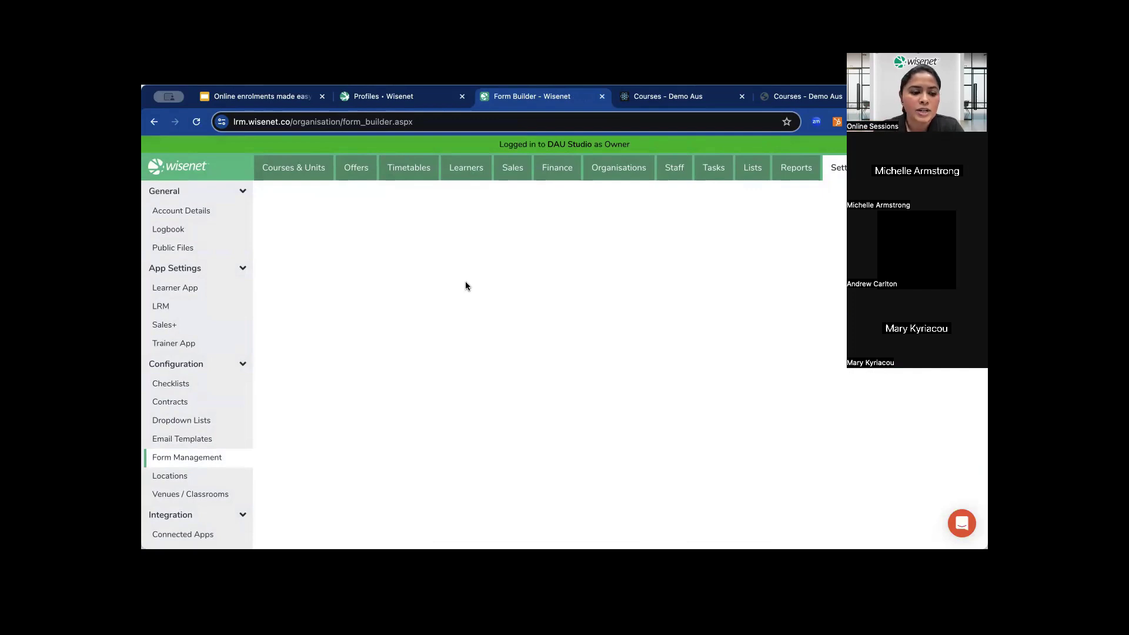
click(217, 458)
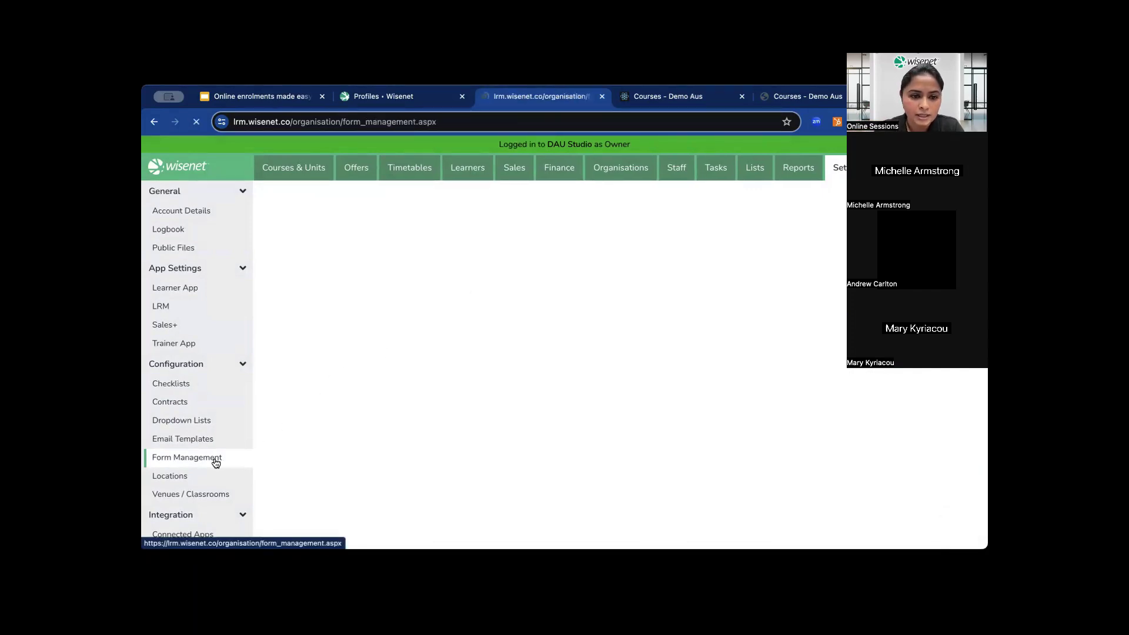
Step: Open the Domestic Application Form and examine the element types that can be added below its Email field
scroll(302, 406, down, 3)
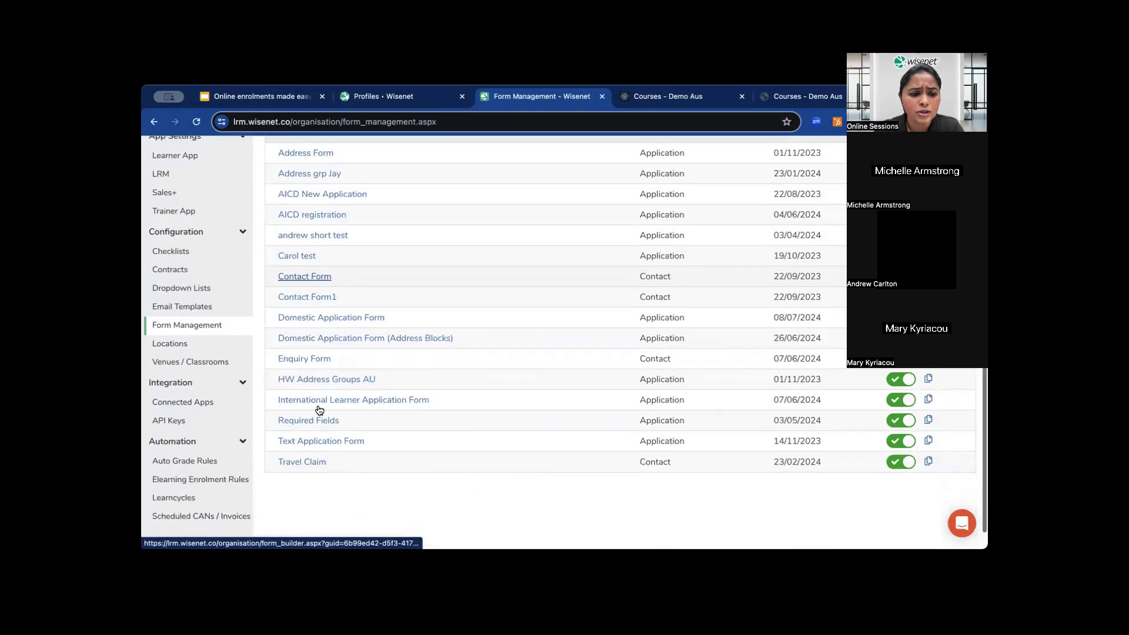
click(333, 297)
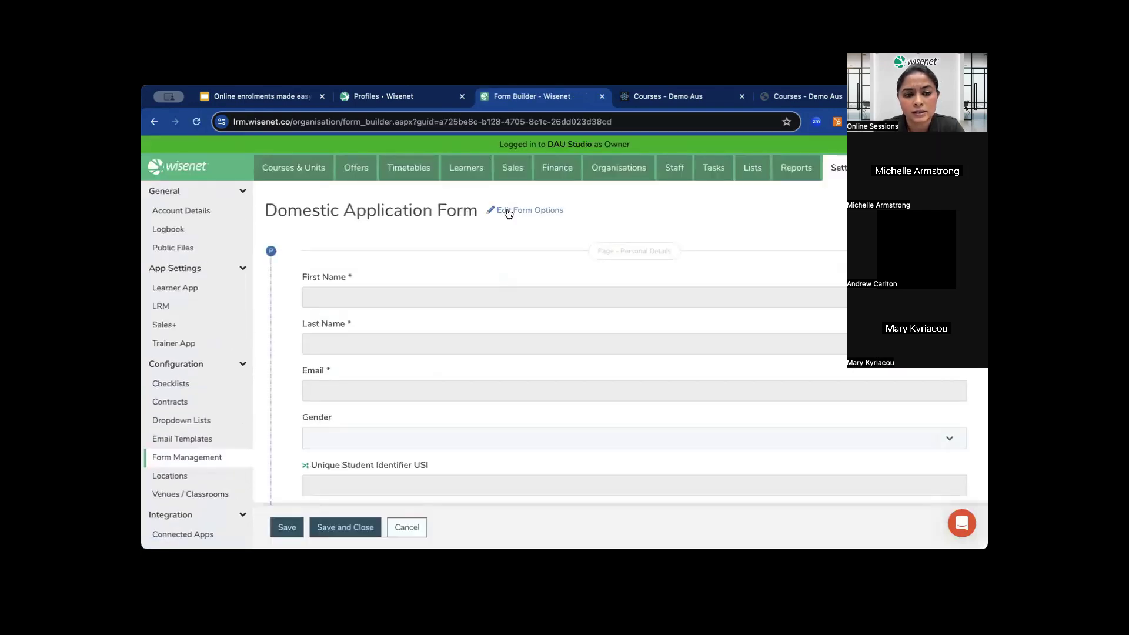
scroll(495, 255, down, 3)
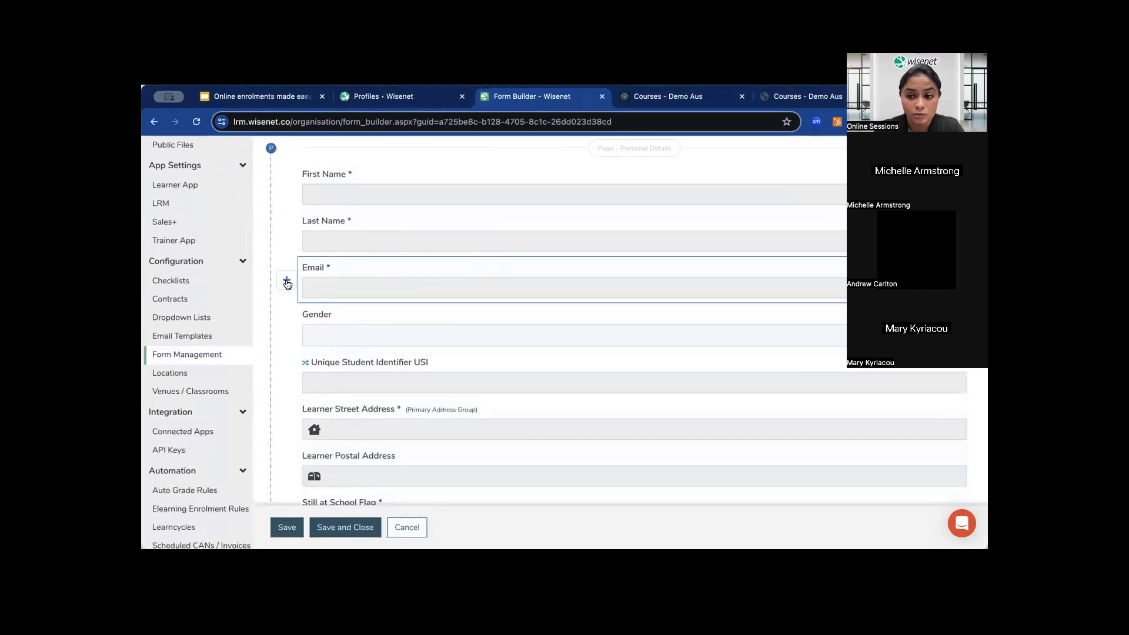
click(287, 283)
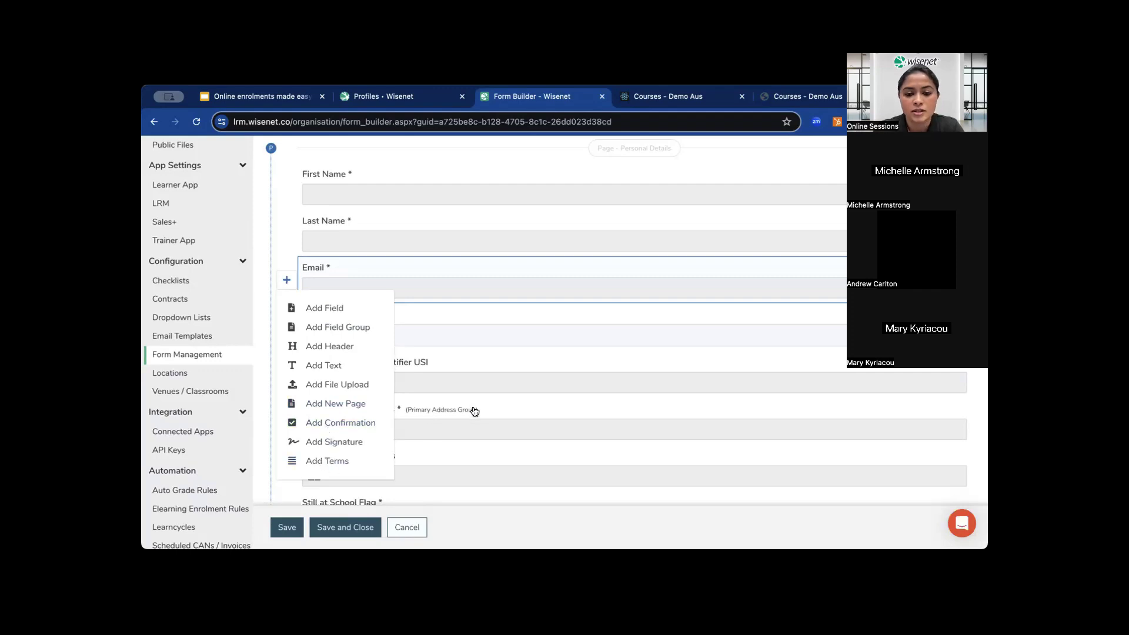
click(499, 357)
Step: Try a Contains Any of condition on Disability Flag in the Disability field's conditional logic, and close the logic conditions
scroll(497, 352, down, 15)
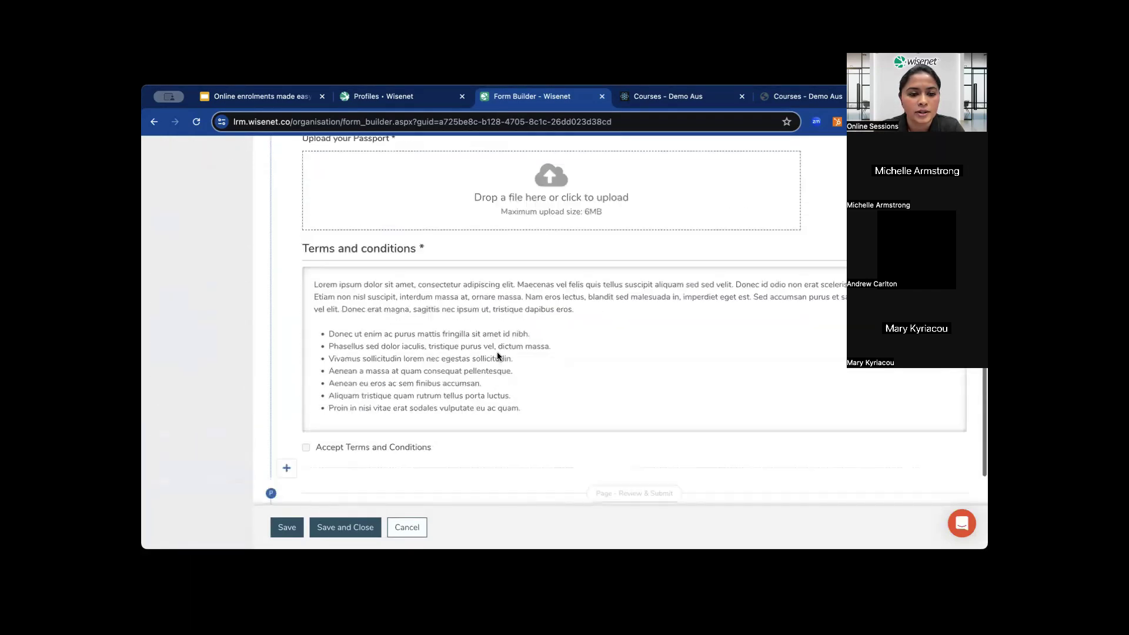
scroll(421, 352, up, 5)
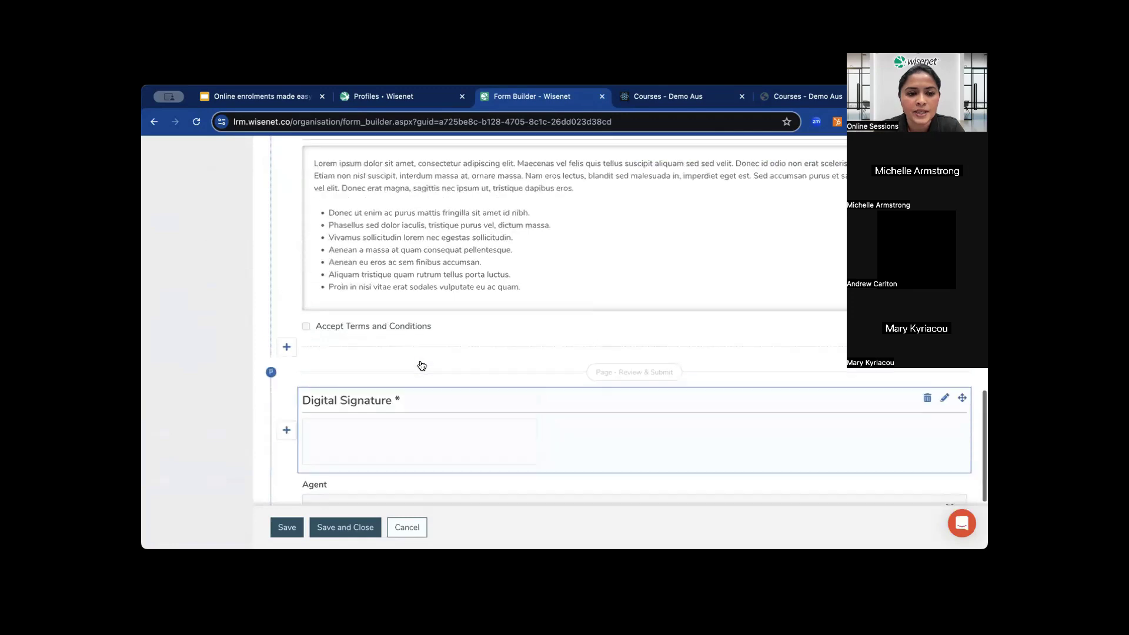
scroll(422, 365, up, 3)
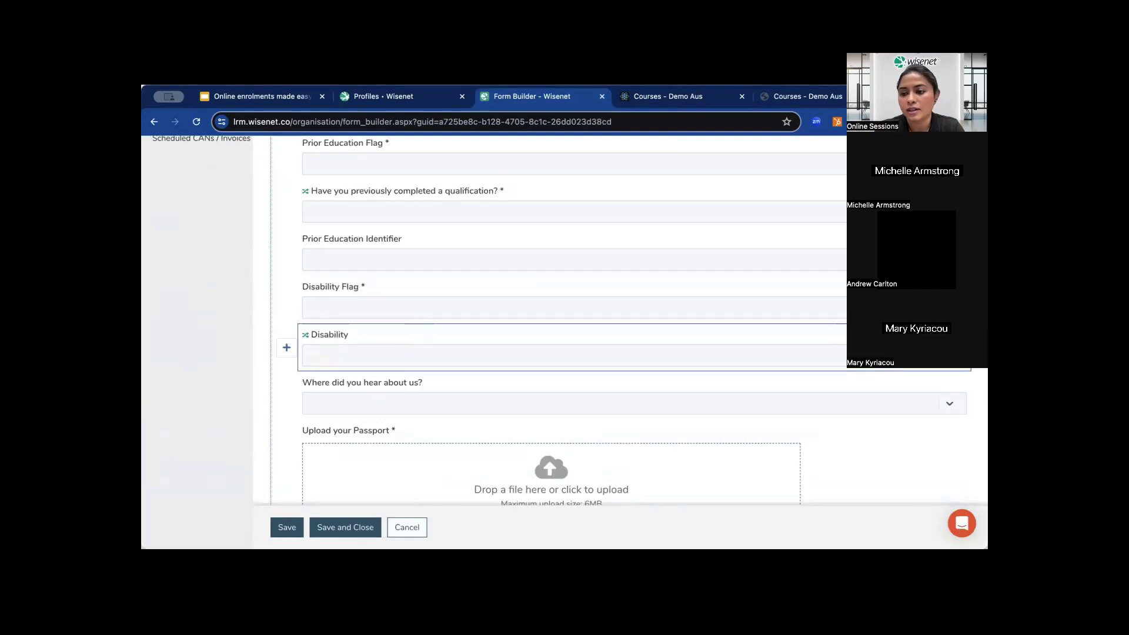
click(947, 334)
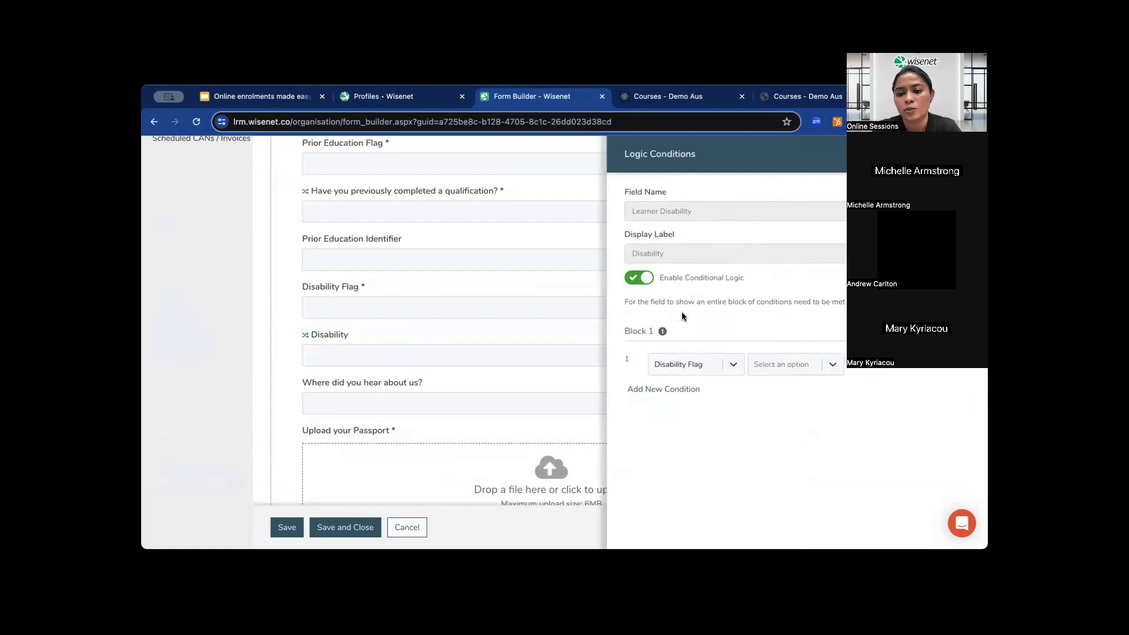
click(784, 358)
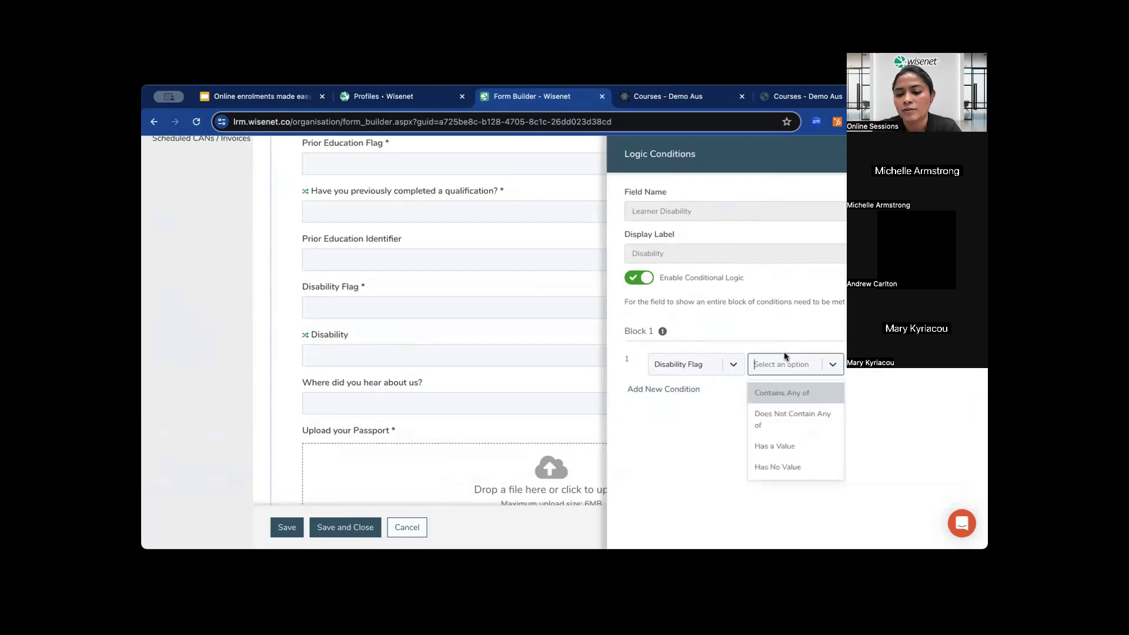
click(784, 393)
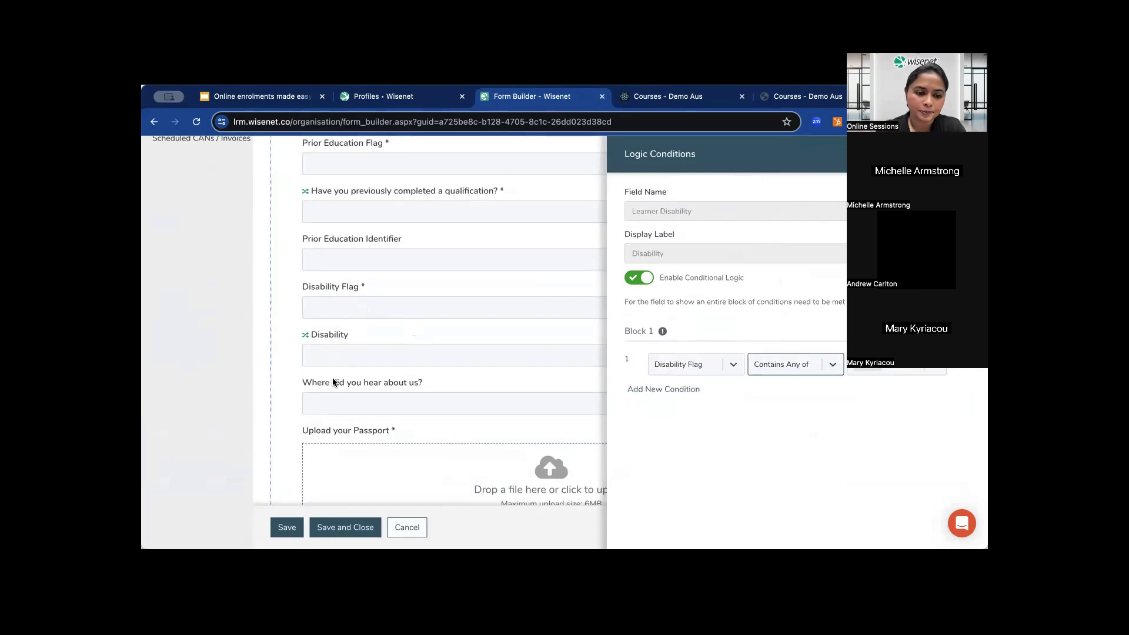
click(297, 353)
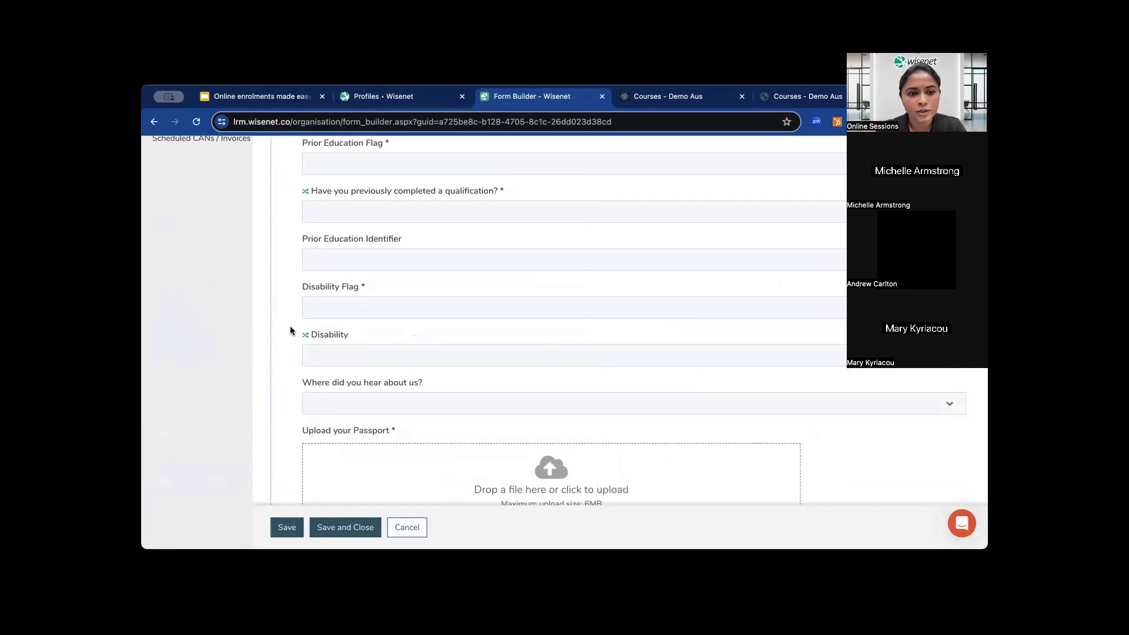
Step: Leave the Domestic Application Form and return to the list of forms in Form Management
scroll(290, 326, up, 10)
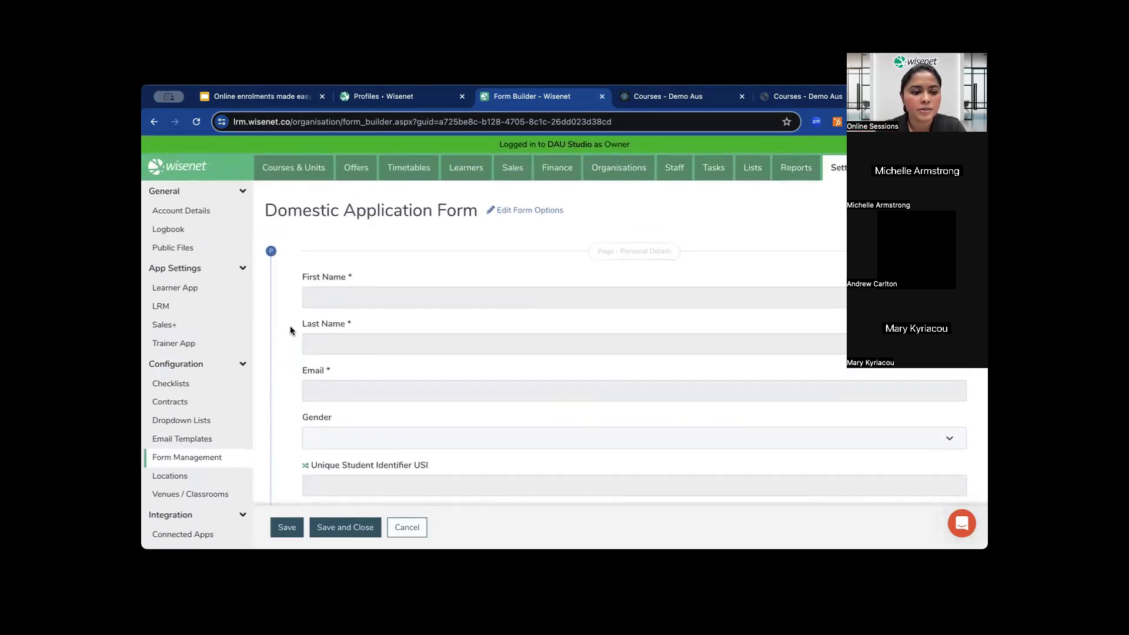
click(214, 461)
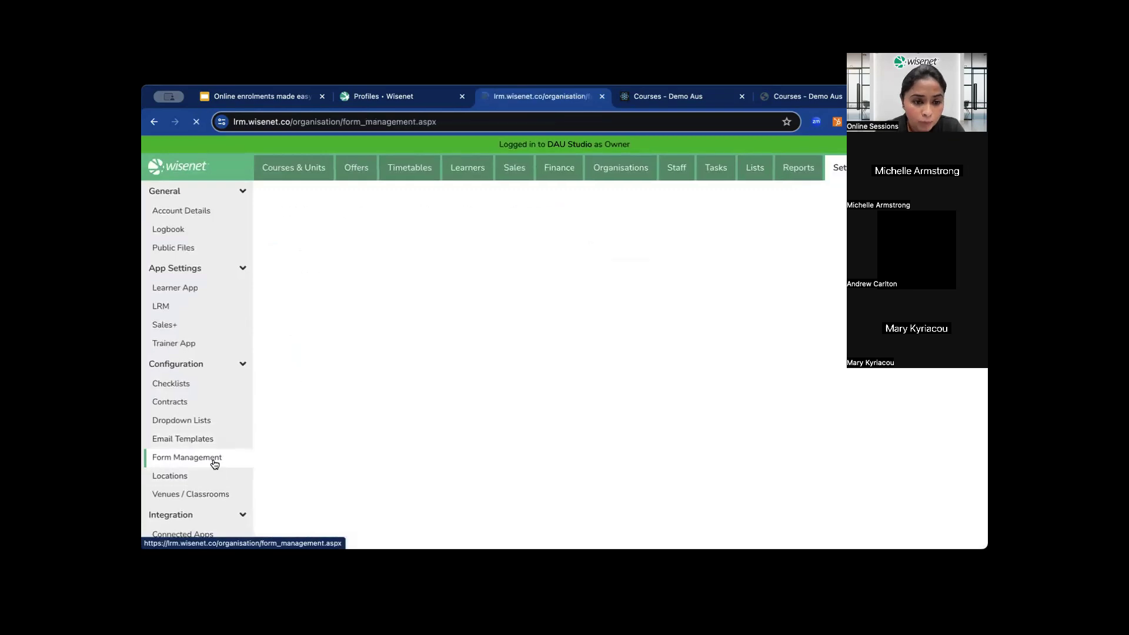
scroll(360, 361, down, 1)
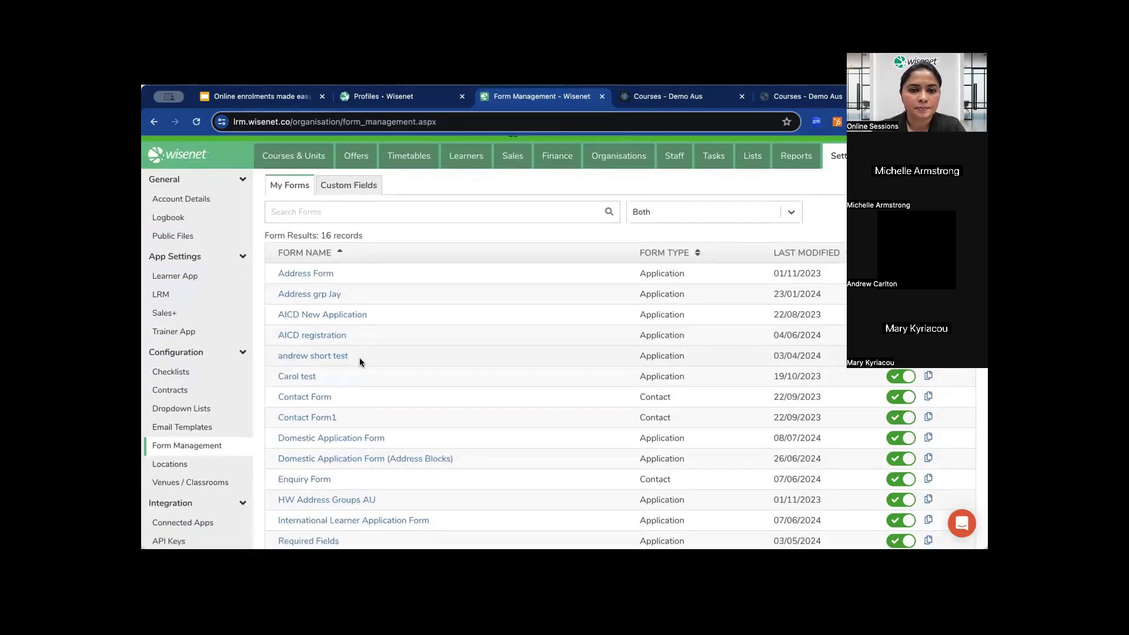
scroll(357, 329, up, 1)
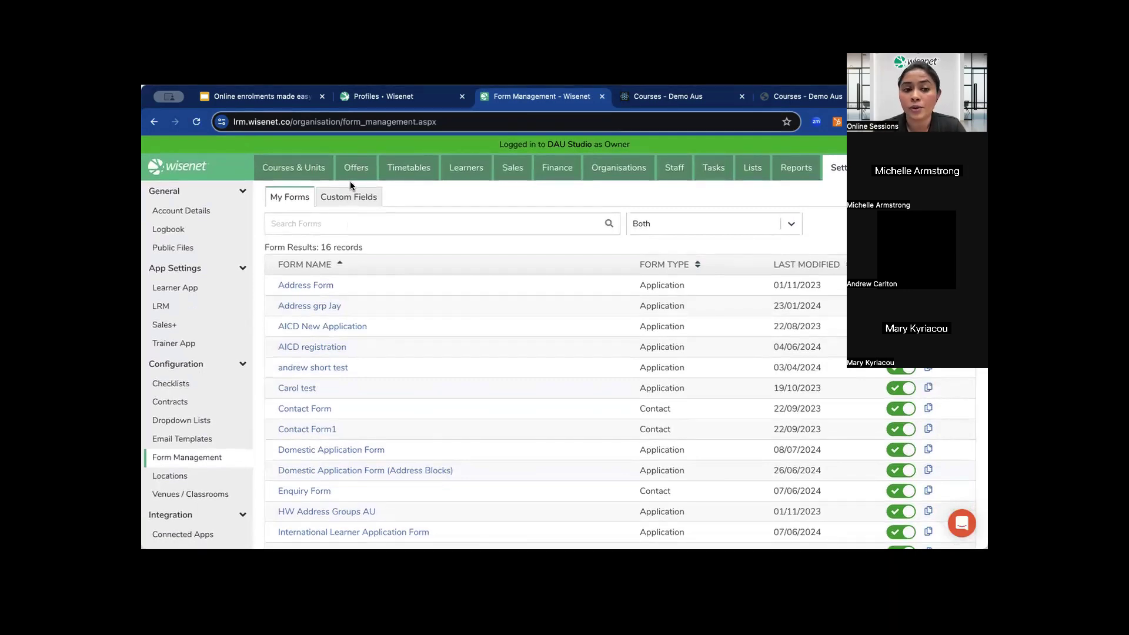
Step: Open the sales settings of course offer 2024AUG - BSB41419 for editing
click(354, 171)
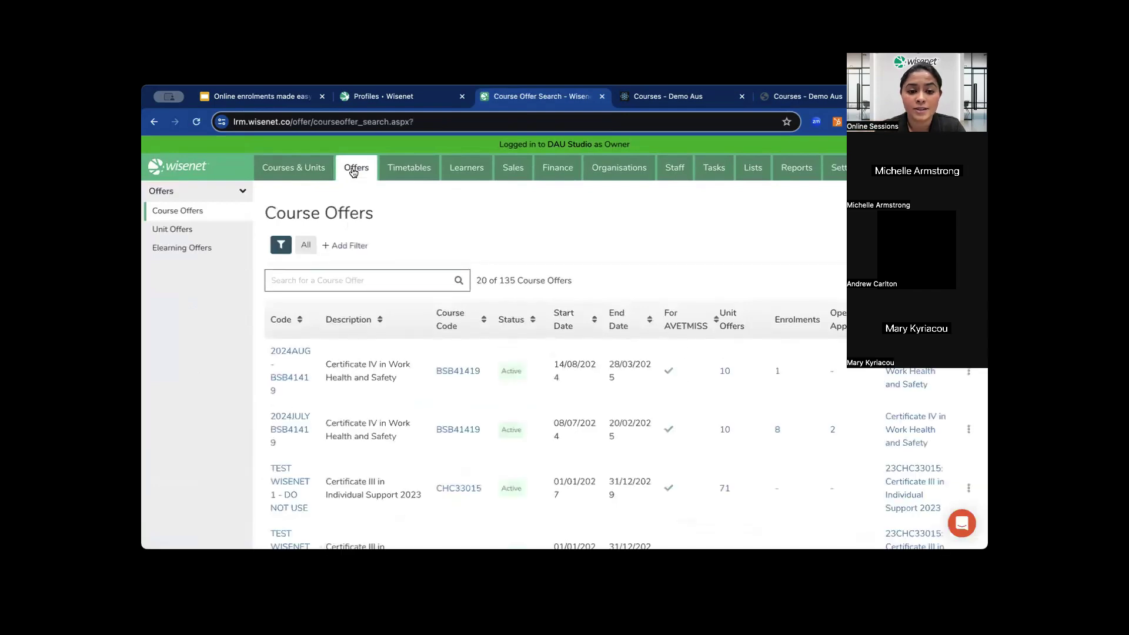
click(288, 378)
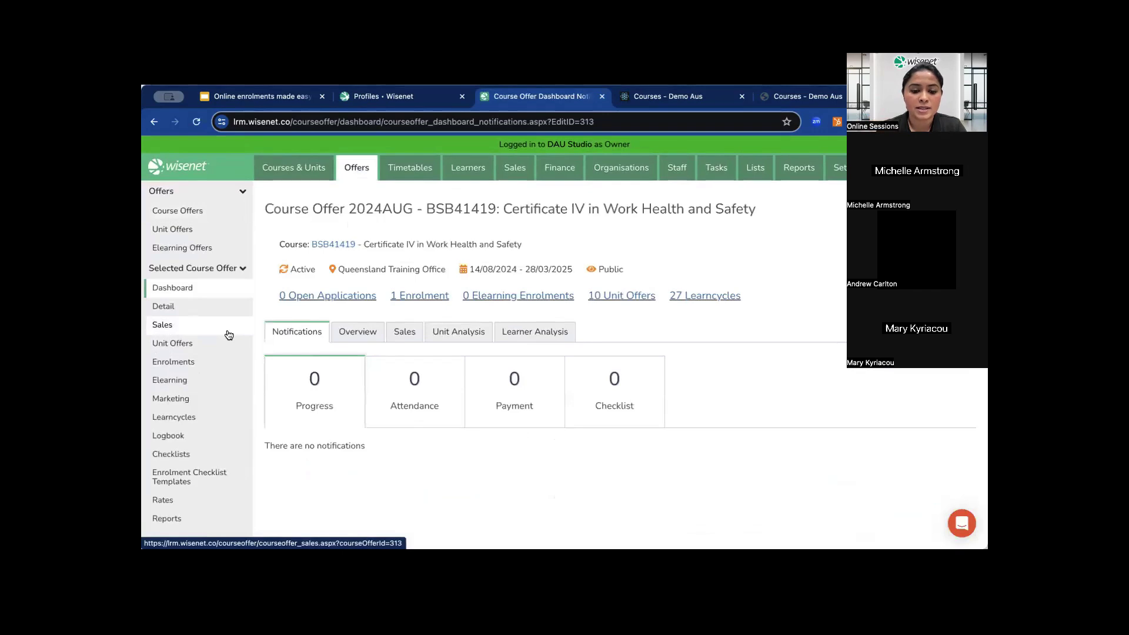
click(186, 332)
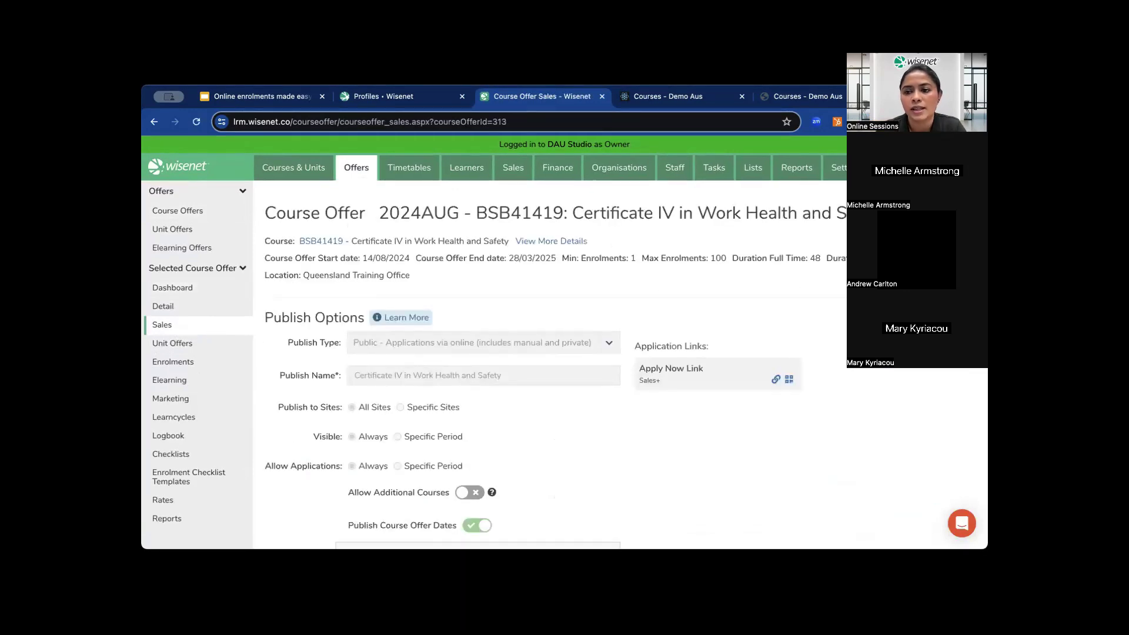
scroll(645, 264, down, 3)
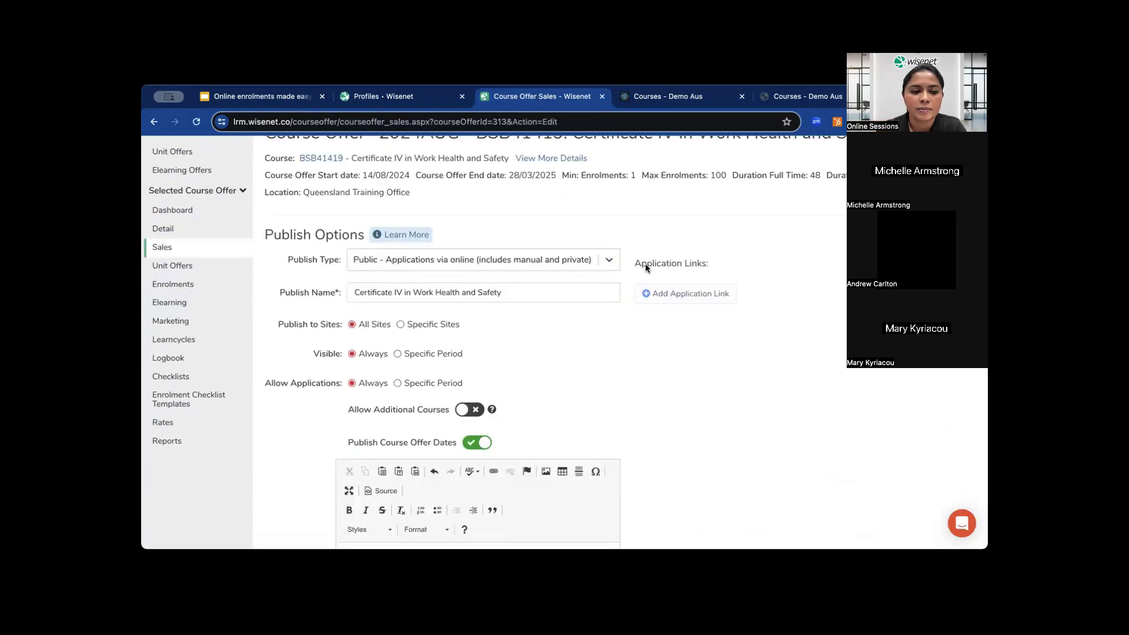
Step: Try the Private and Manual publish types on the course offer, and set Publish Type back to Public
click(571, 244)
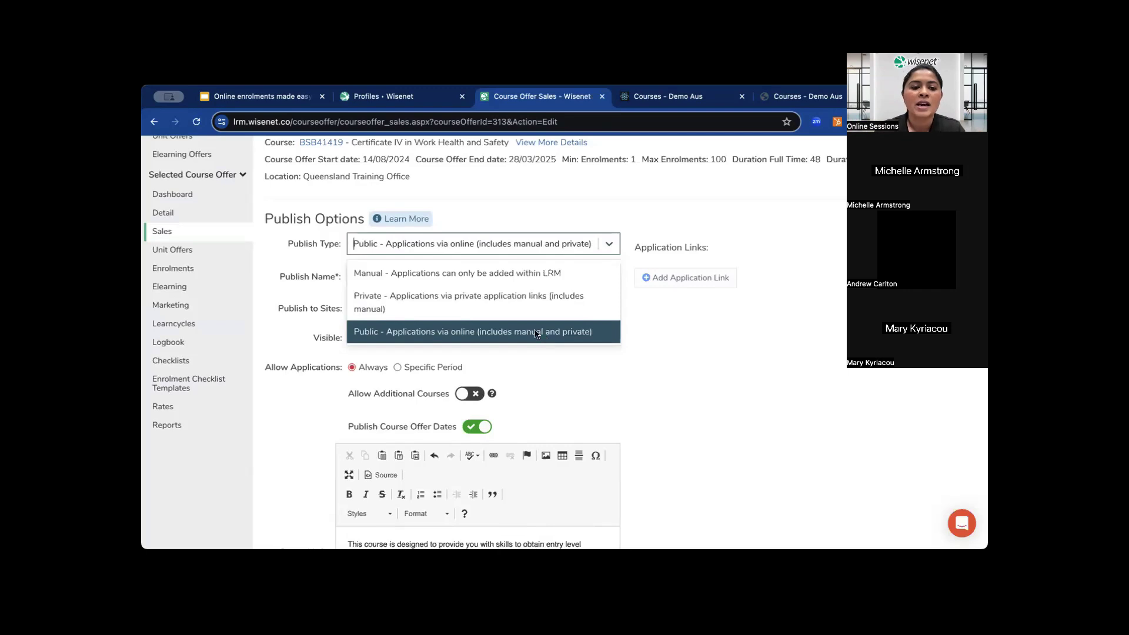
click(501, 302)
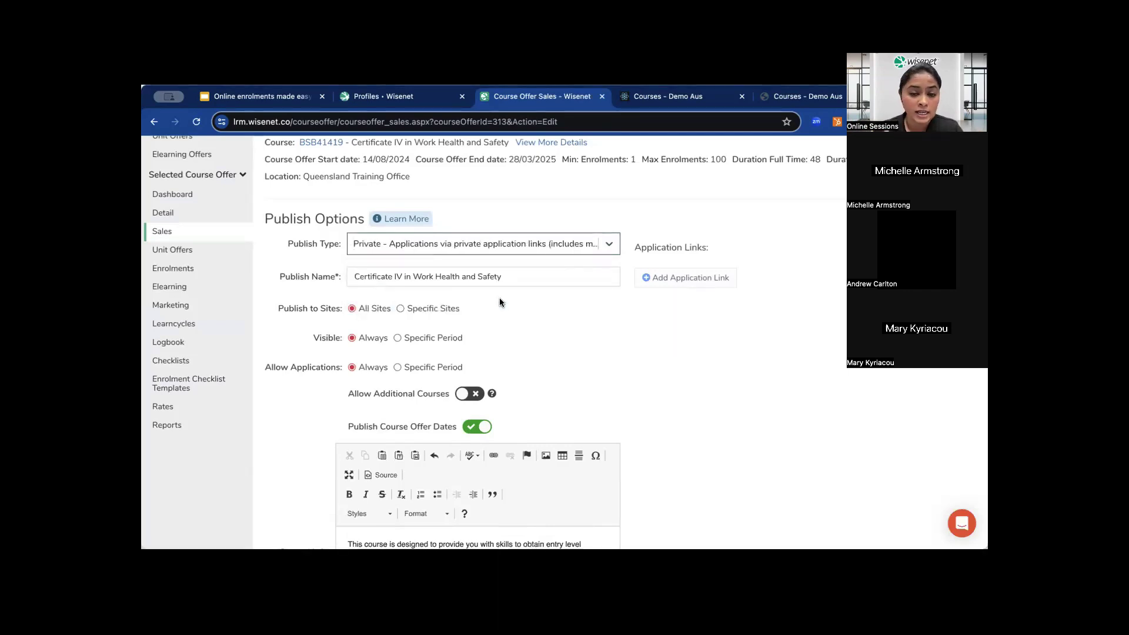
click(492, 243)
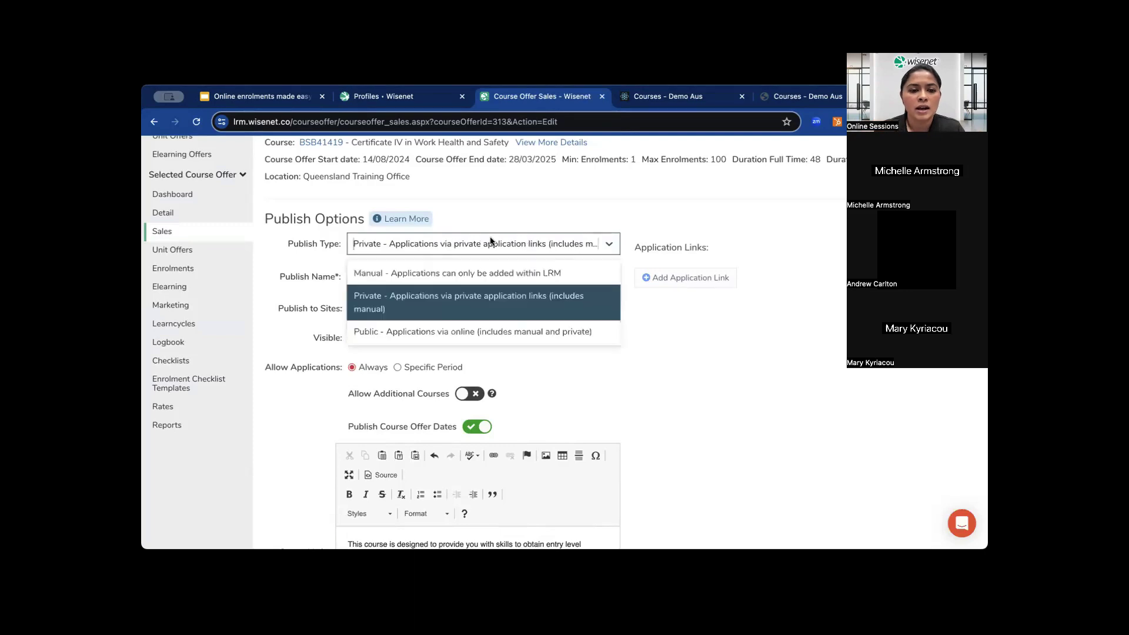
click(452, 274)
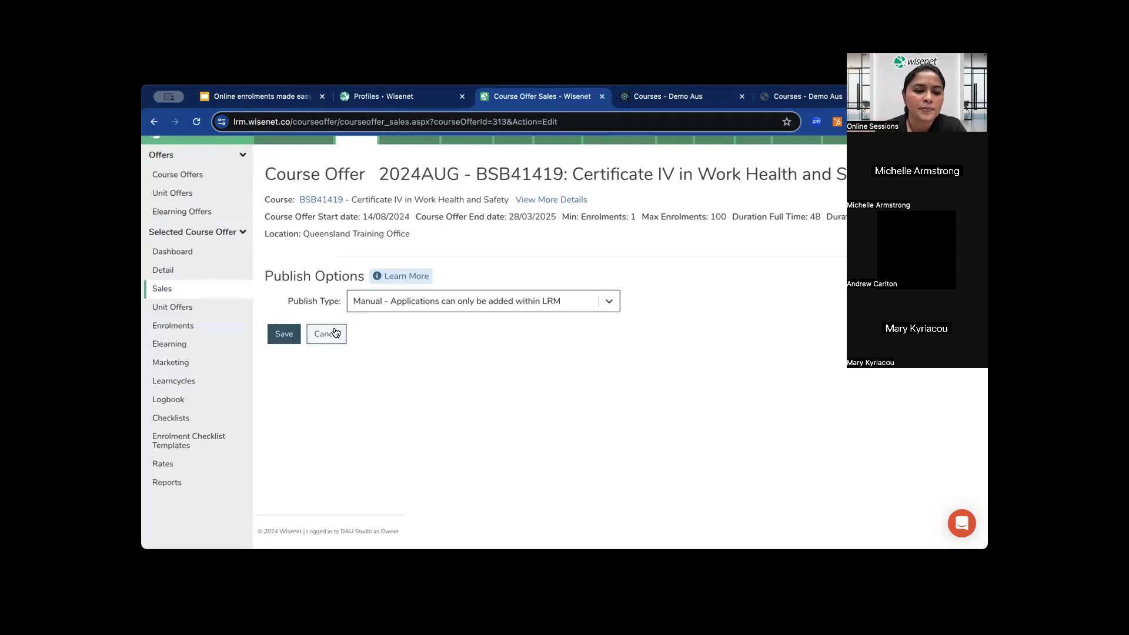
click(391, 301)
click(386, 389)
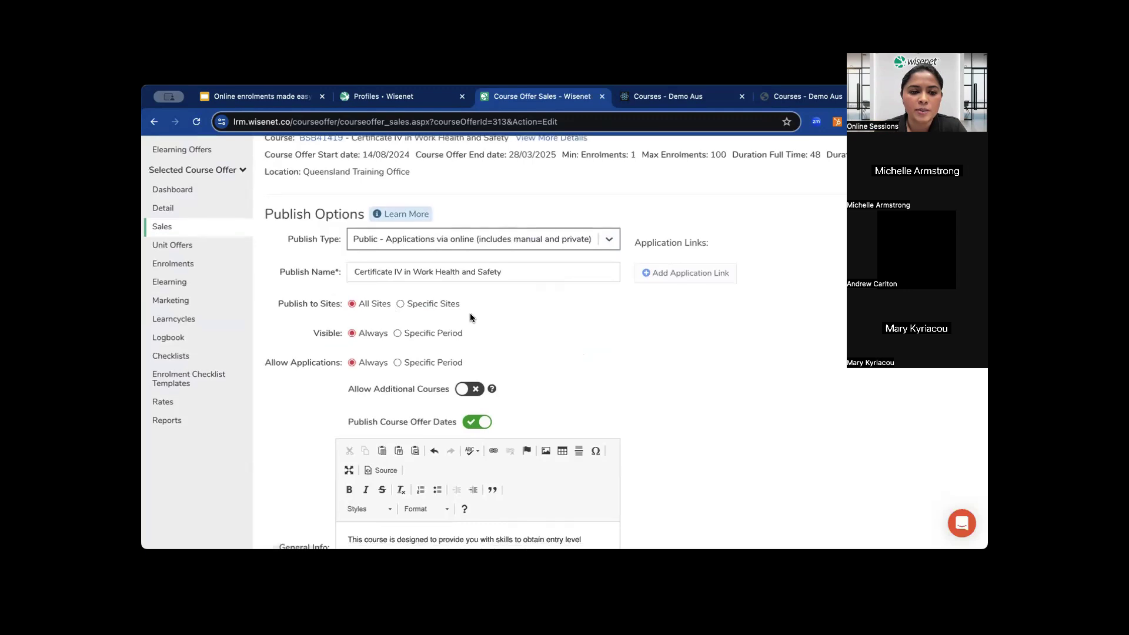
Step: Switch Publish to Sites to Specific Sites to examine the available sites, and set it back to All Sites
scroll(471, 318, down, 2)
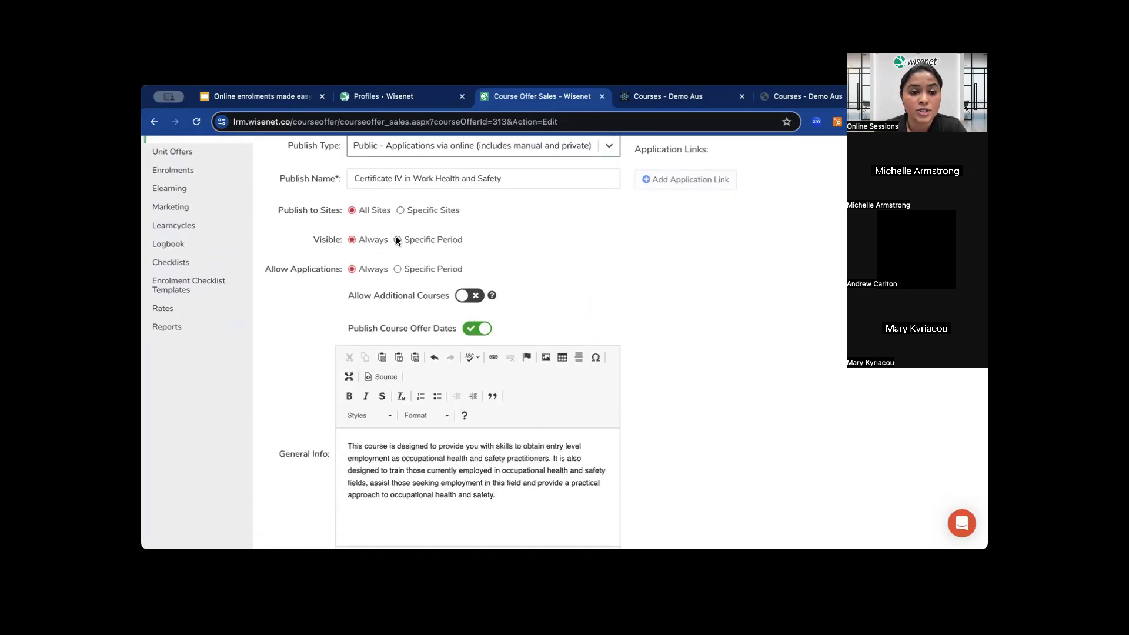
click(400, 211)
click(443, 223)
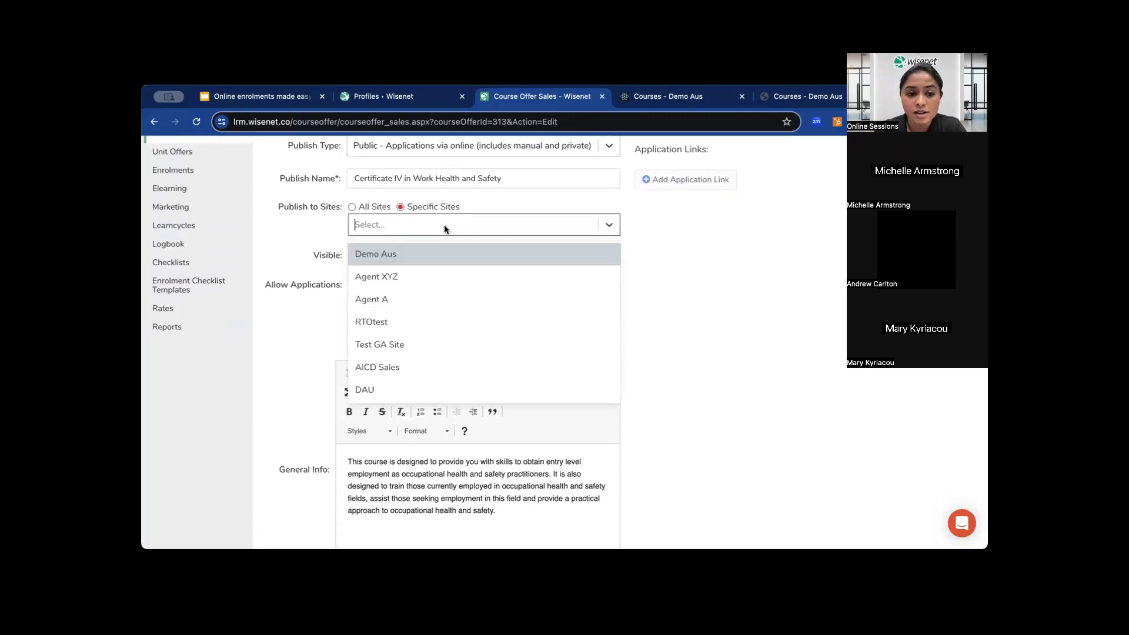
click(312, 234)
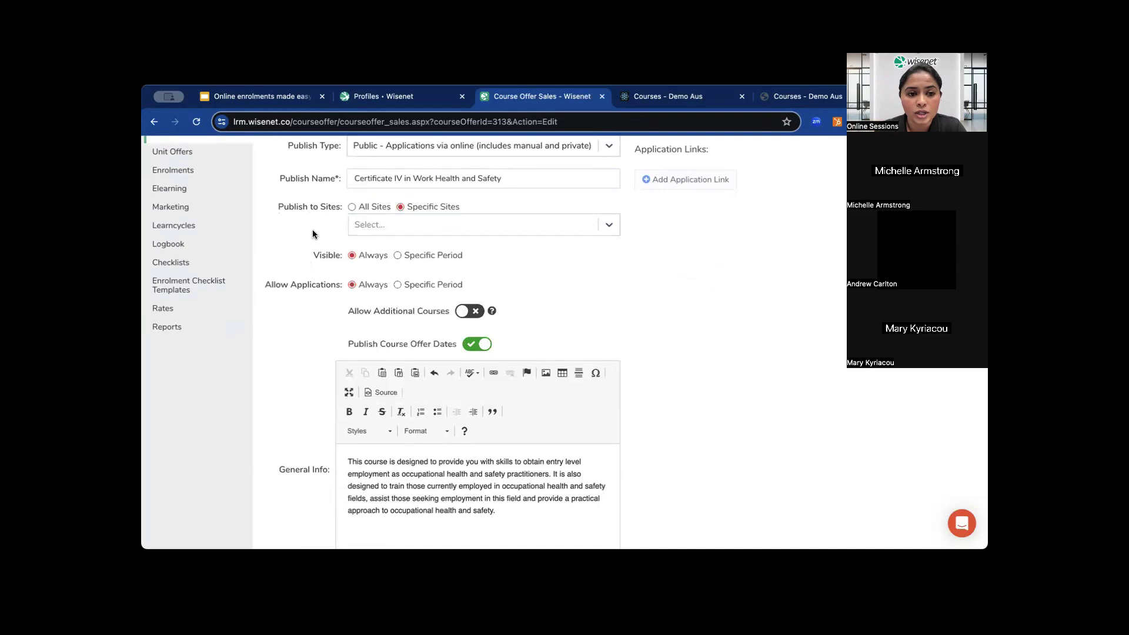
click(351, 207)
Step: Set both Visible and Allow Applications to Specific Period on the course offer, leaving the date ranges empty
click(398, 240)
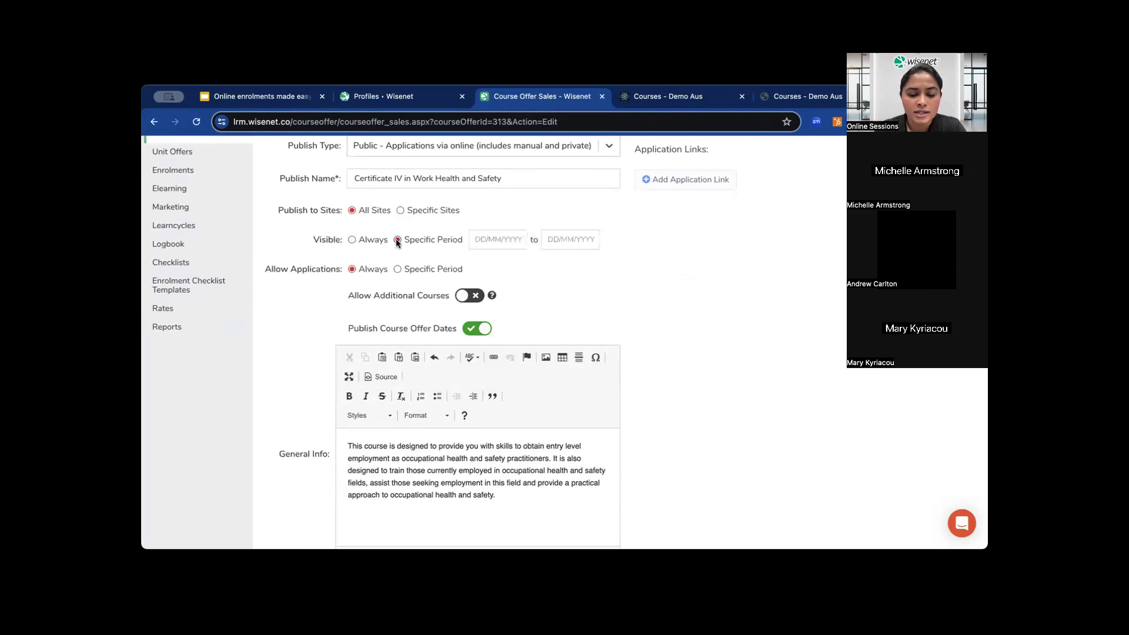
click(472, 243)
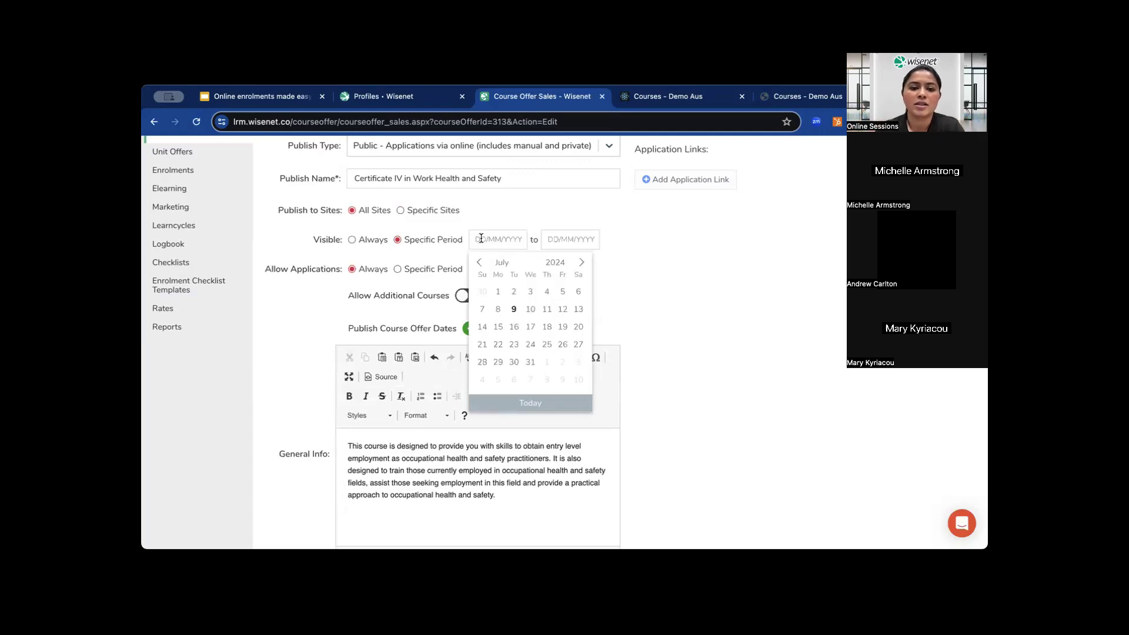
click(301, 230)
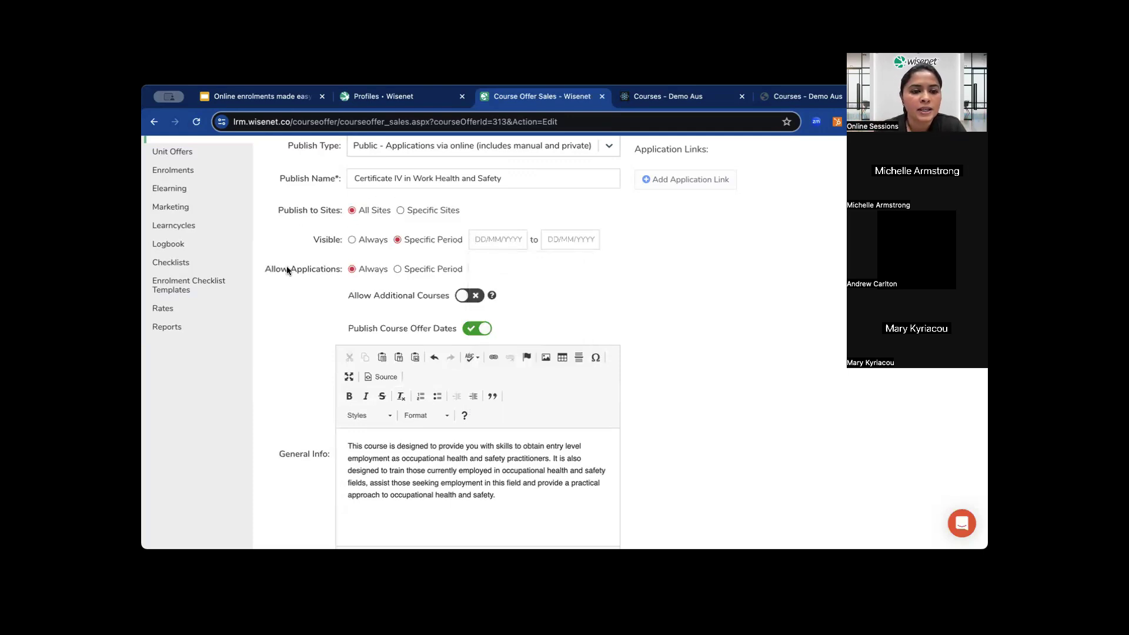
click(399, 270)
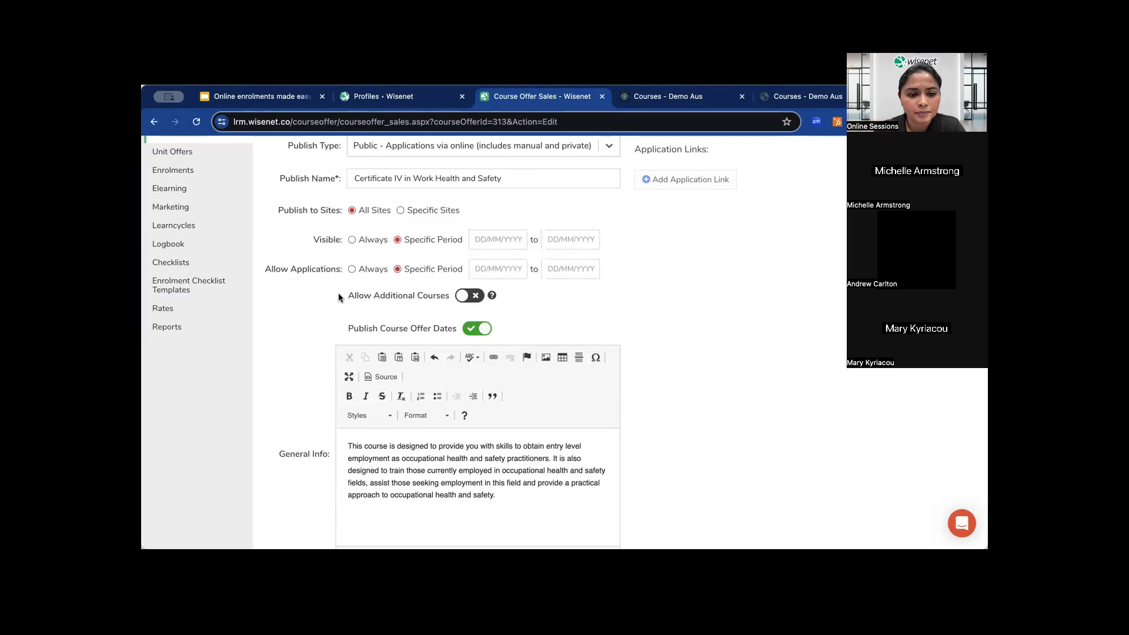
Step: Enable Allow Additional Courses and add [ASC1] Course in Advanced First Aid (Medallion) as a course applicants can add
scroll(414, 323, down, 2)
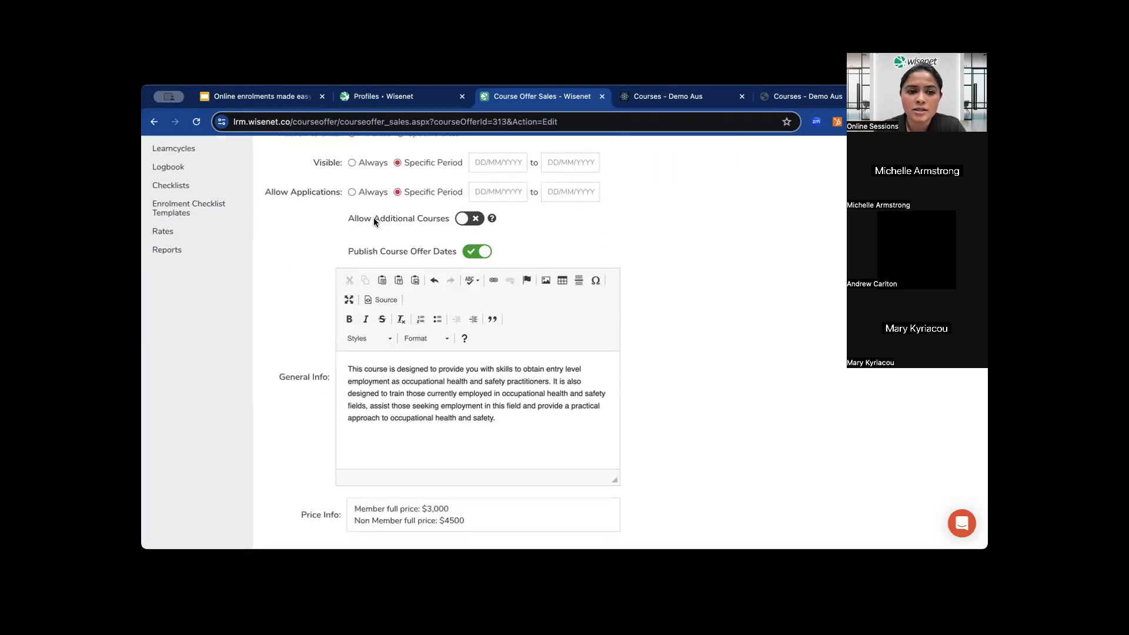
drag(375, 219, 450, 219)
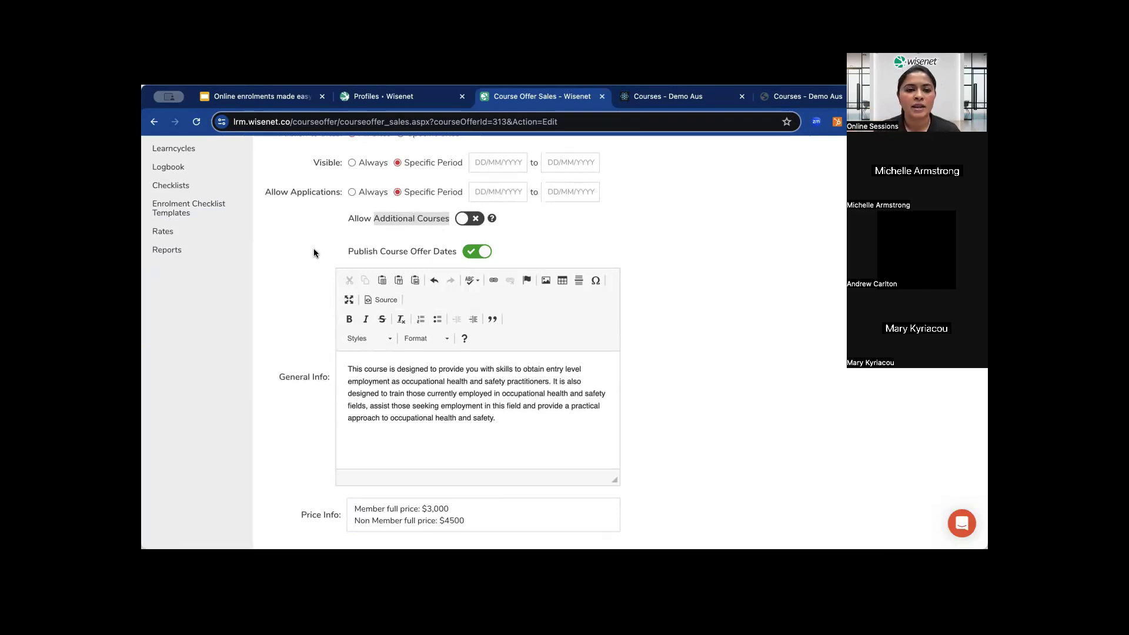
right_click(477, 218)
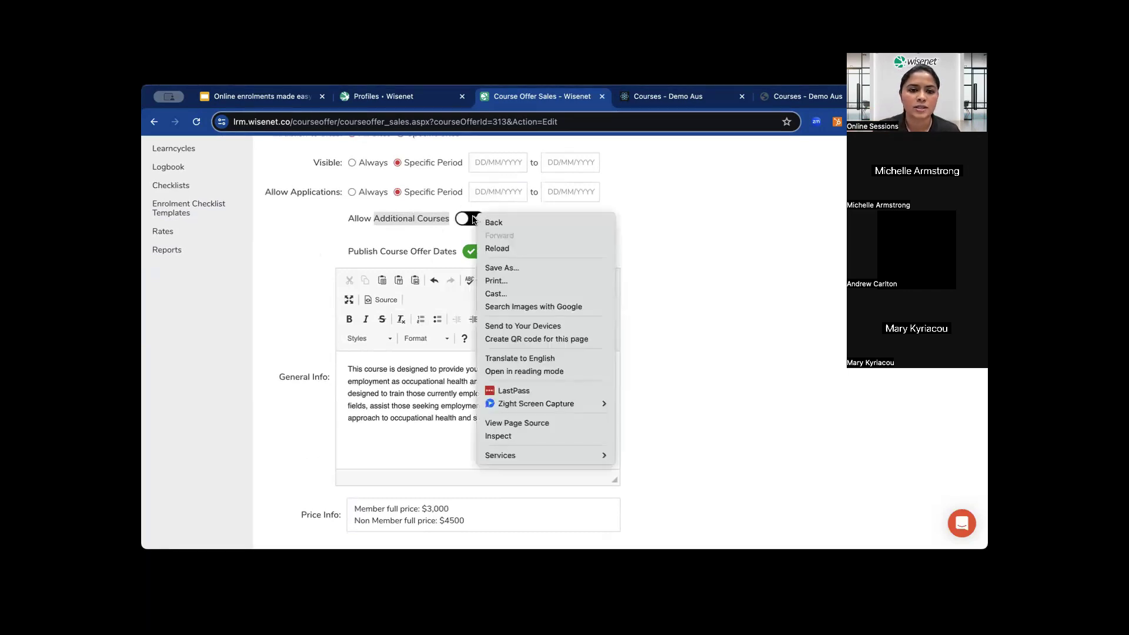
click(477, 218)
click(475, 219)
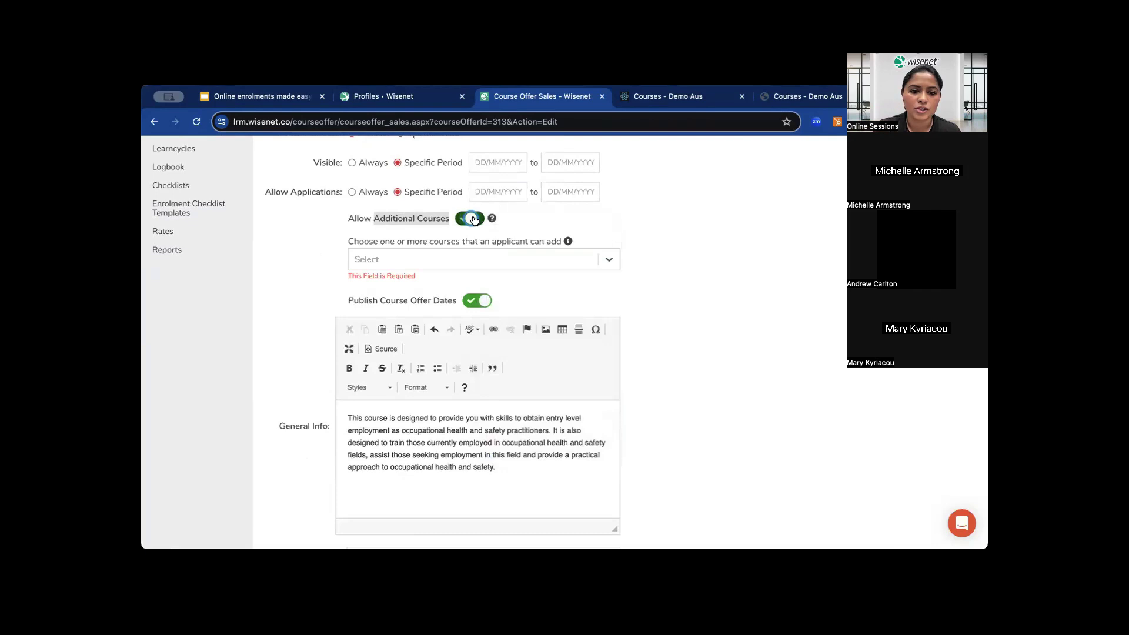
click(459, 259)
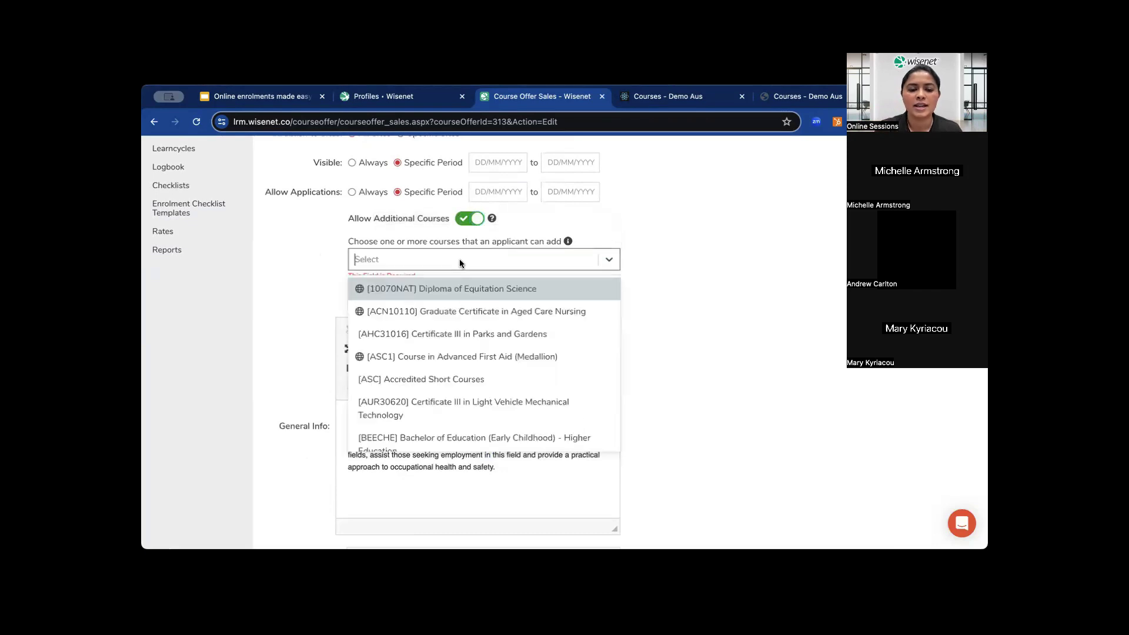
click(456, 358)
Step: Examine the course offer's publish settings, general and price info, and each application type's form, automation and payment settings
scroll(590, 329, up, 5)
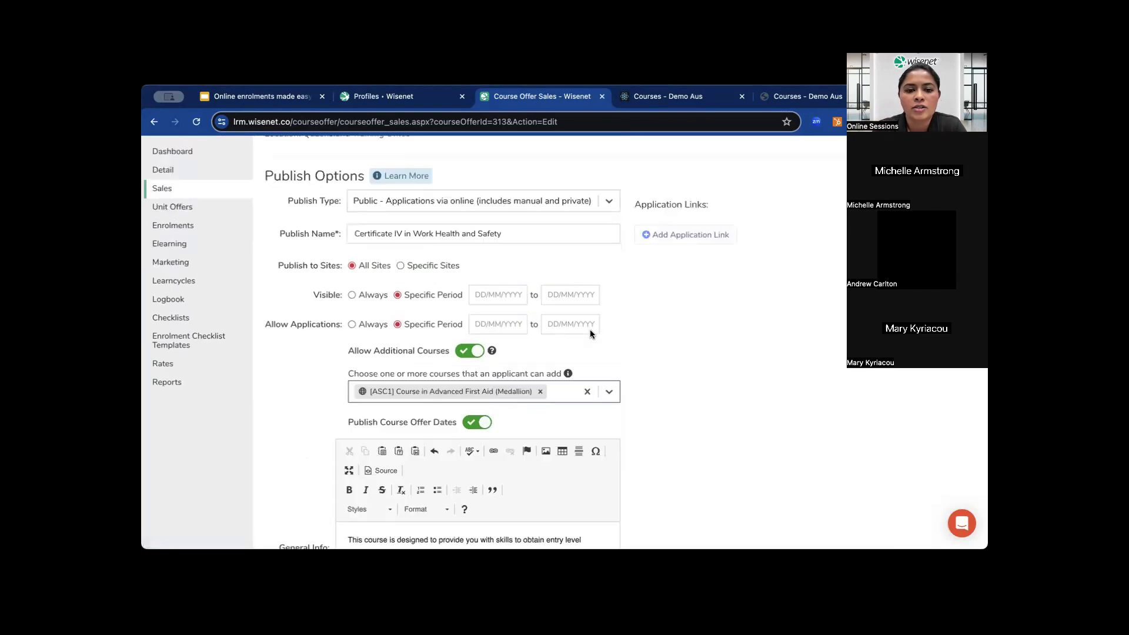
scroll(591, 330, down, 2)
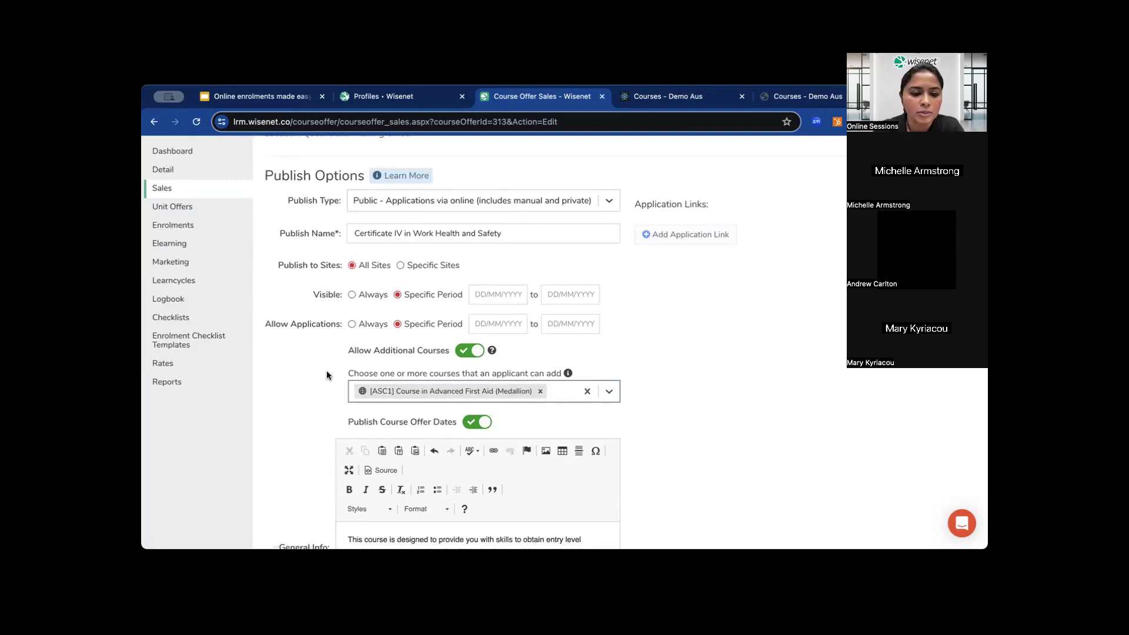
scroll(328, 375, down, 3)
scroll(327, 372, down, 2)
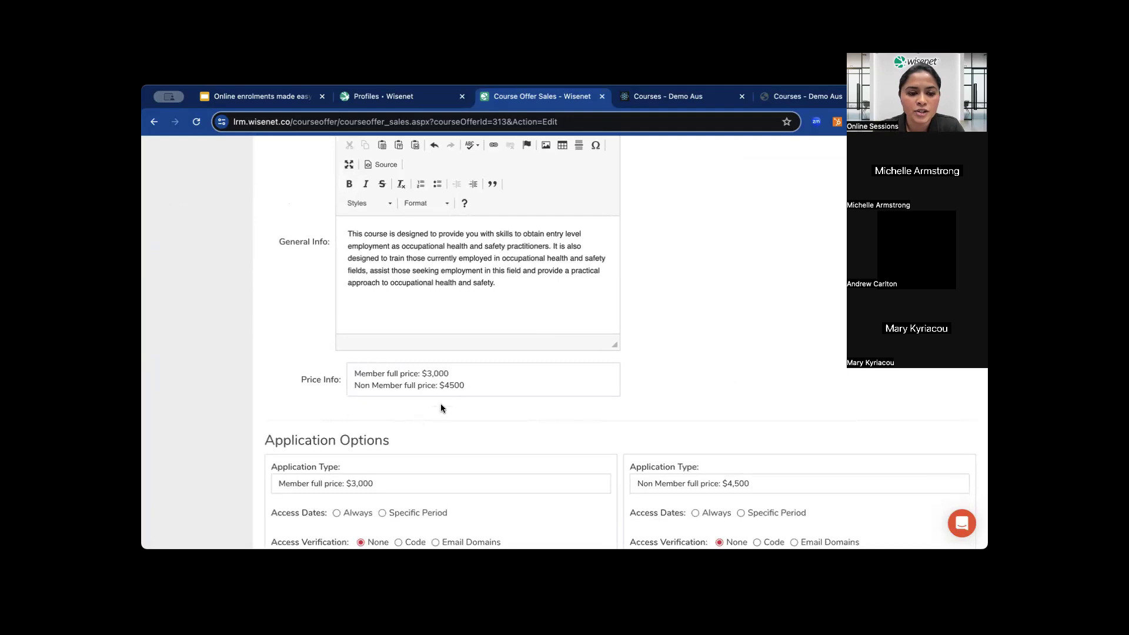
scroll(281, 368, down, 5)
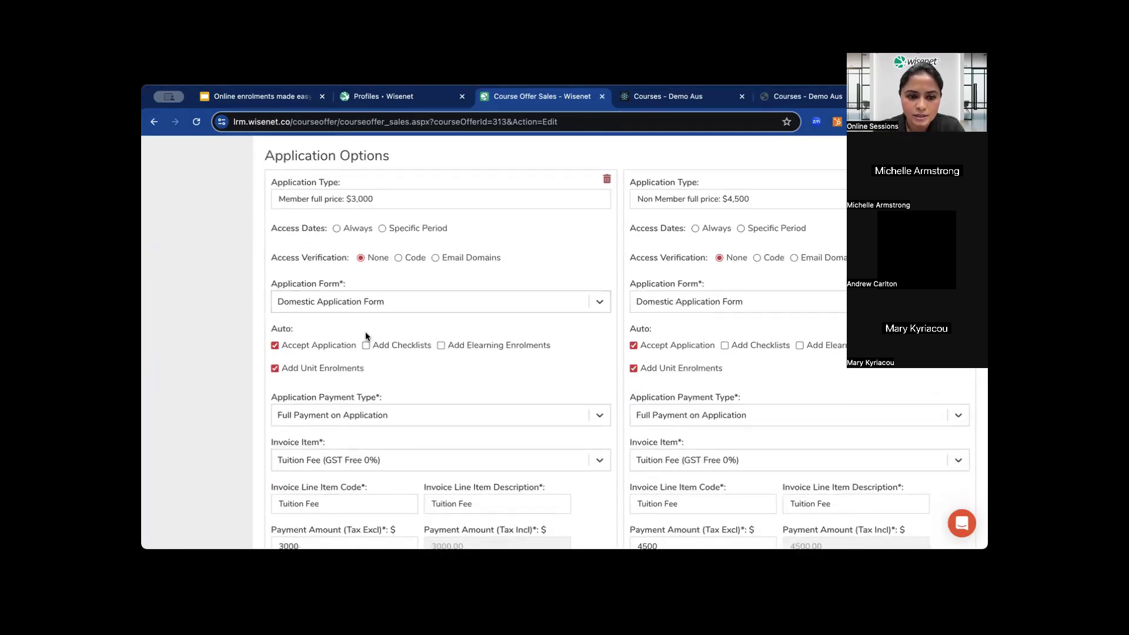
scroll(363, 333, down, 6)
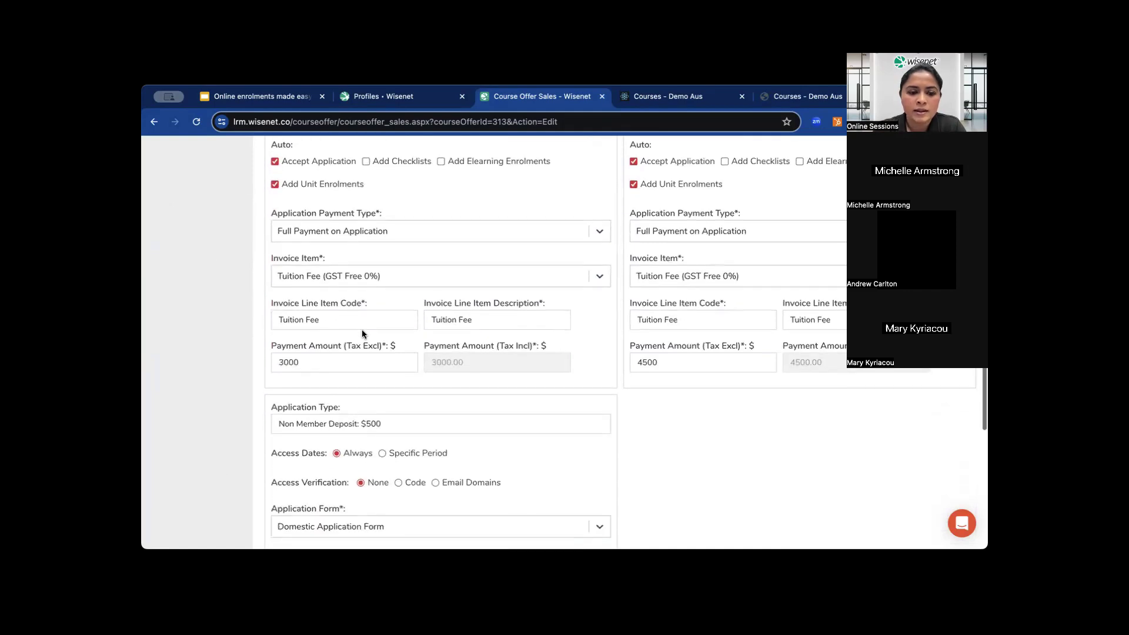
scroll(362, 334, down, 4)
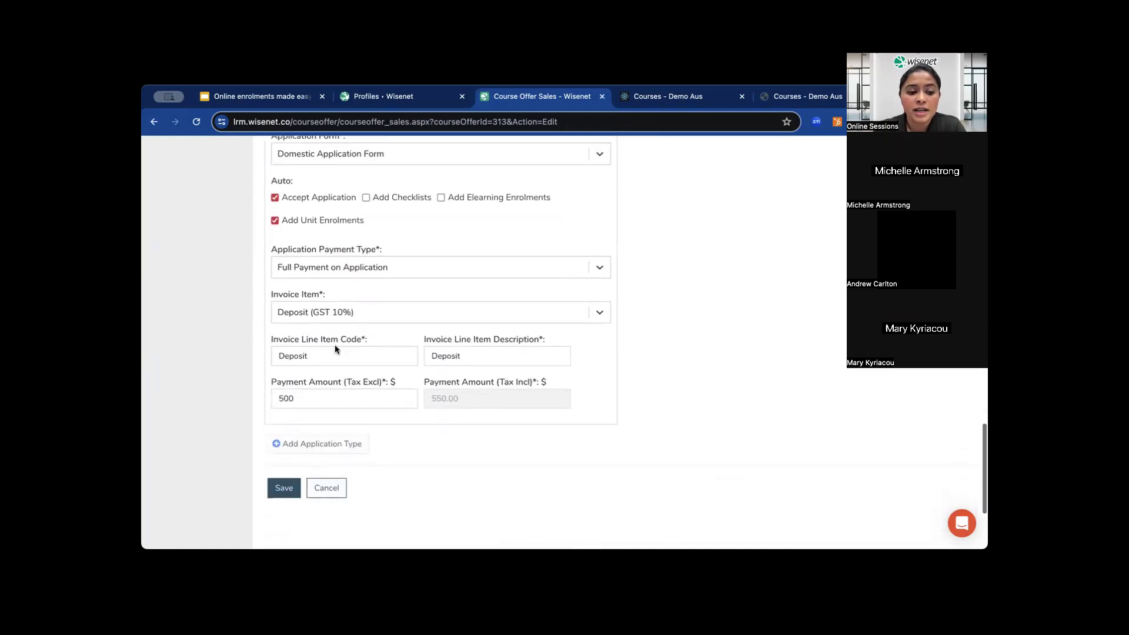
scroll(347, 337, up, 10)
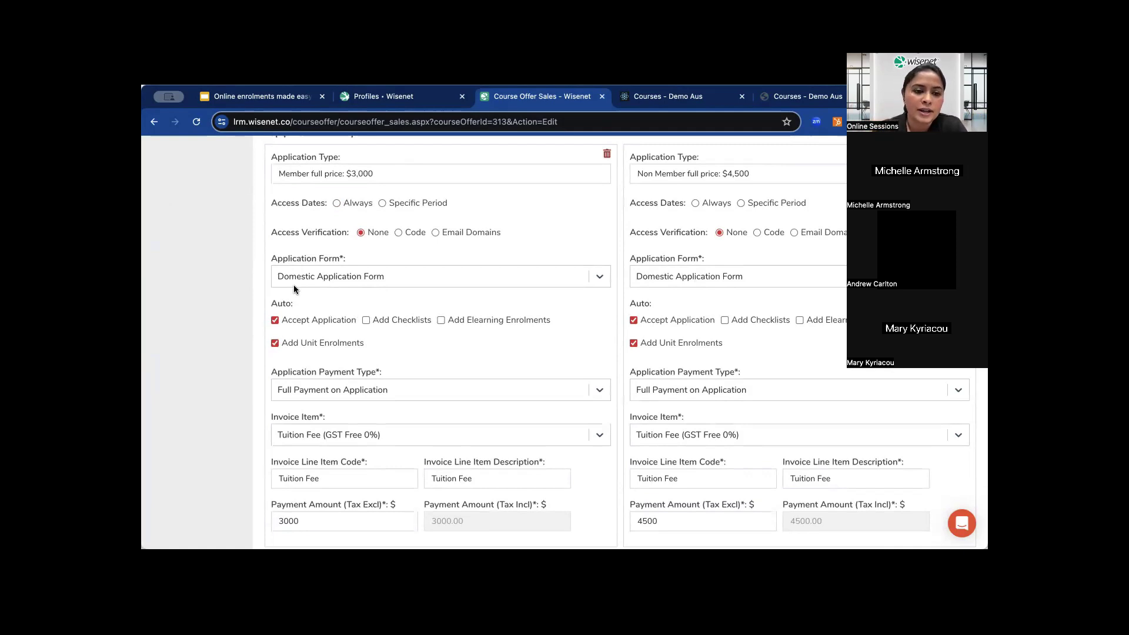
scroll(243, 310, down, 2)
scroll(243, 307, down, 4)
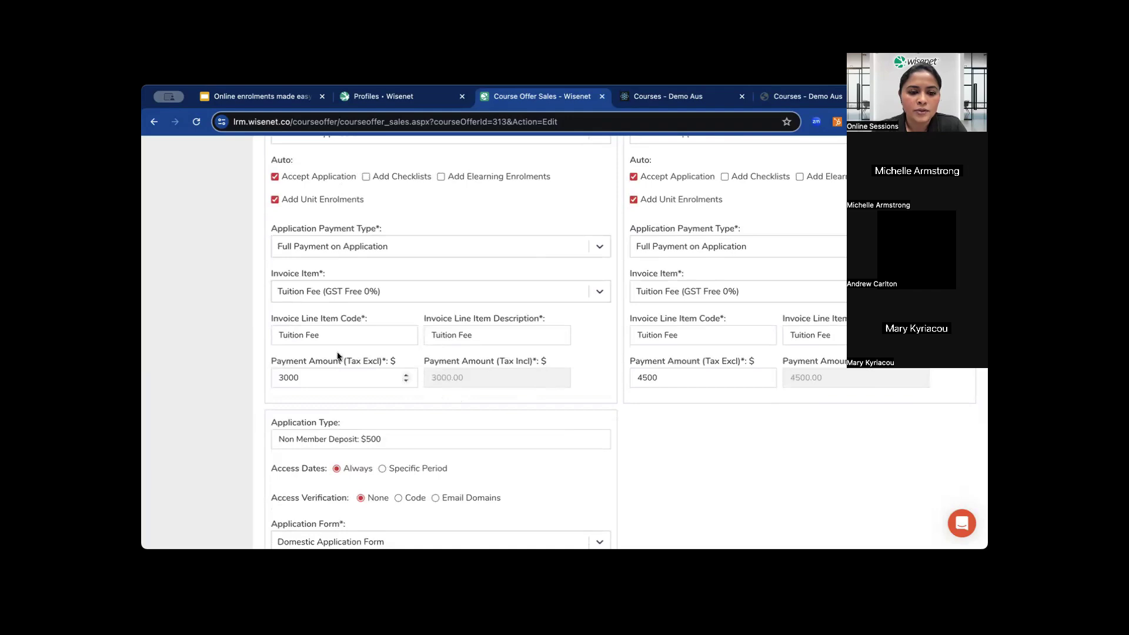
scroll(276, 329, down, 15)
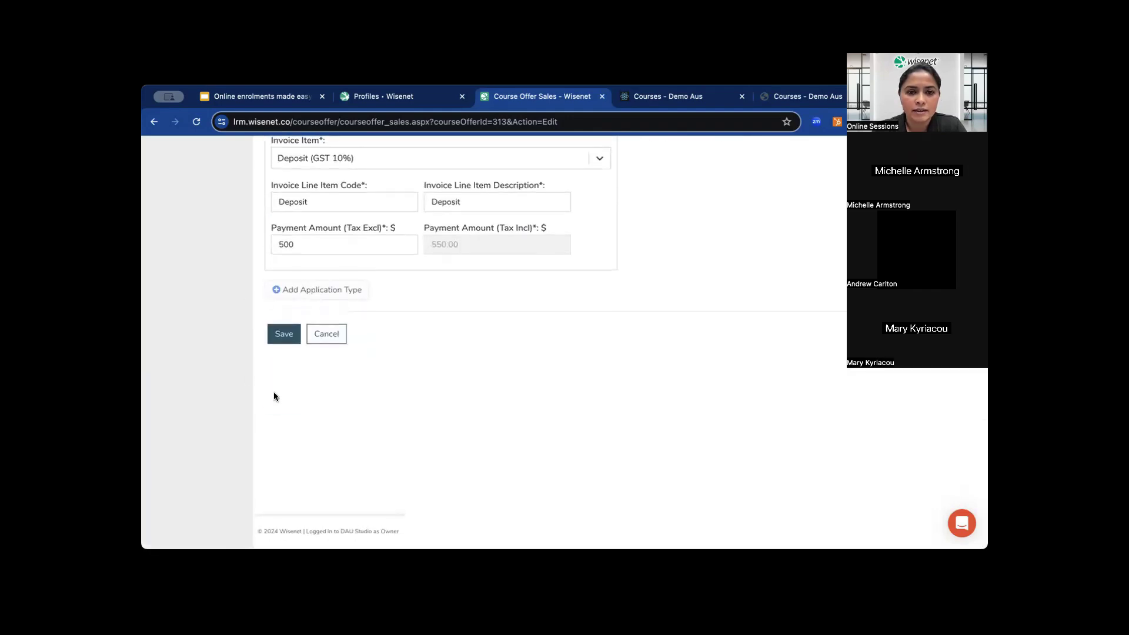
scroll(426, 345, up, 10)
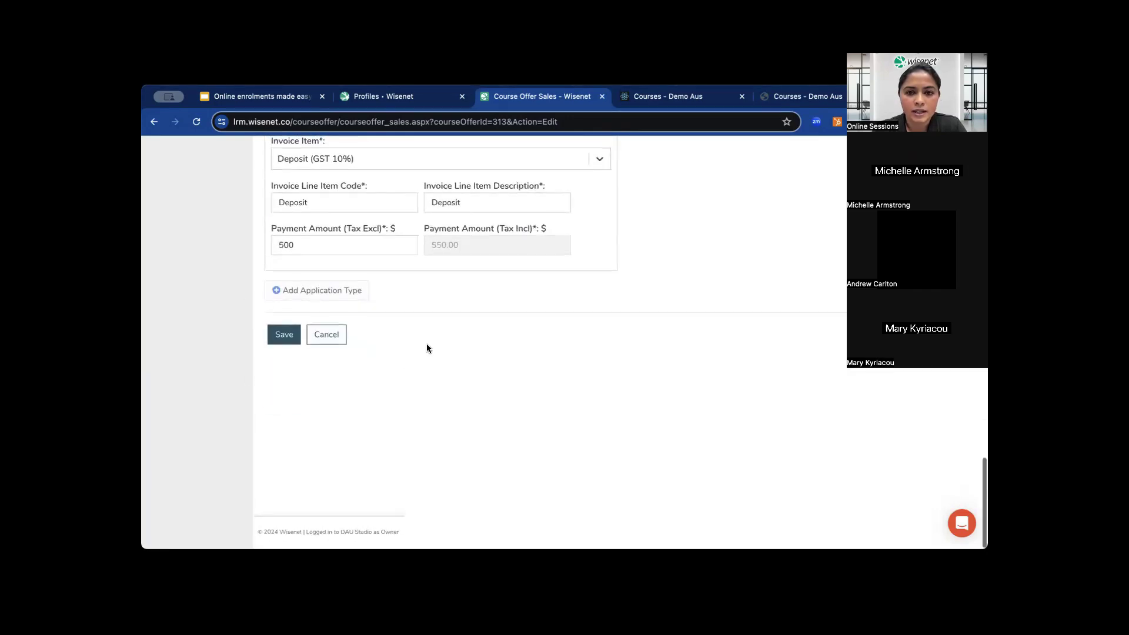
Step: Switch to the public Demo Aus course site and open the available intakes of BSB41419 Certificate IV in Work Health and Safety
click(662, 95)
scroll(447, 291, down, 3)
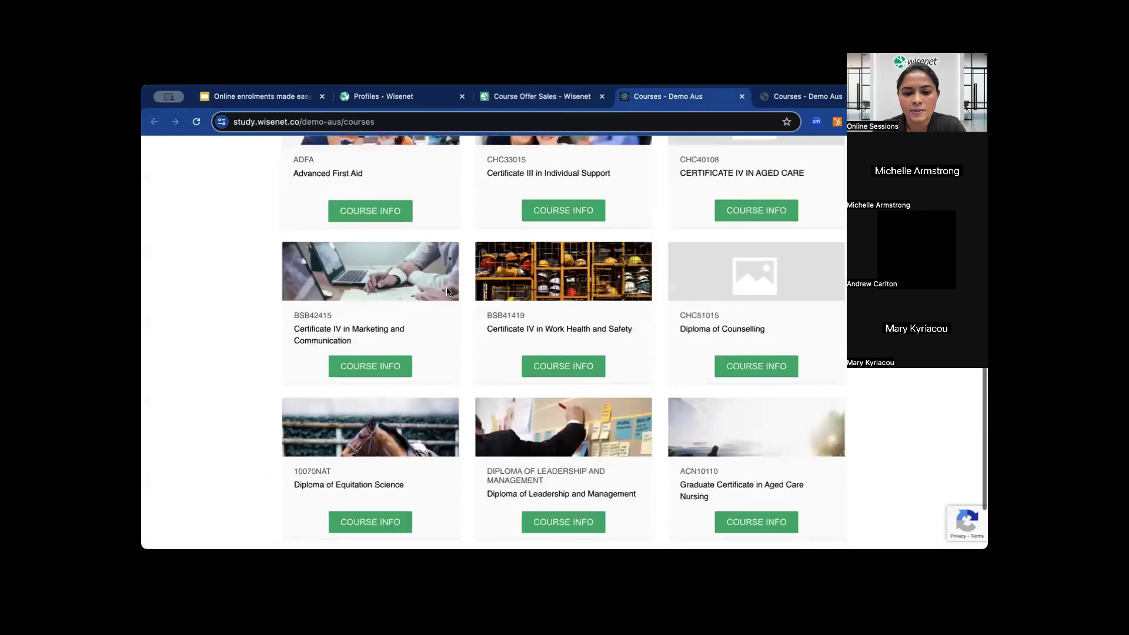
click(554, 367)
scroll(553, 364, down, 4)
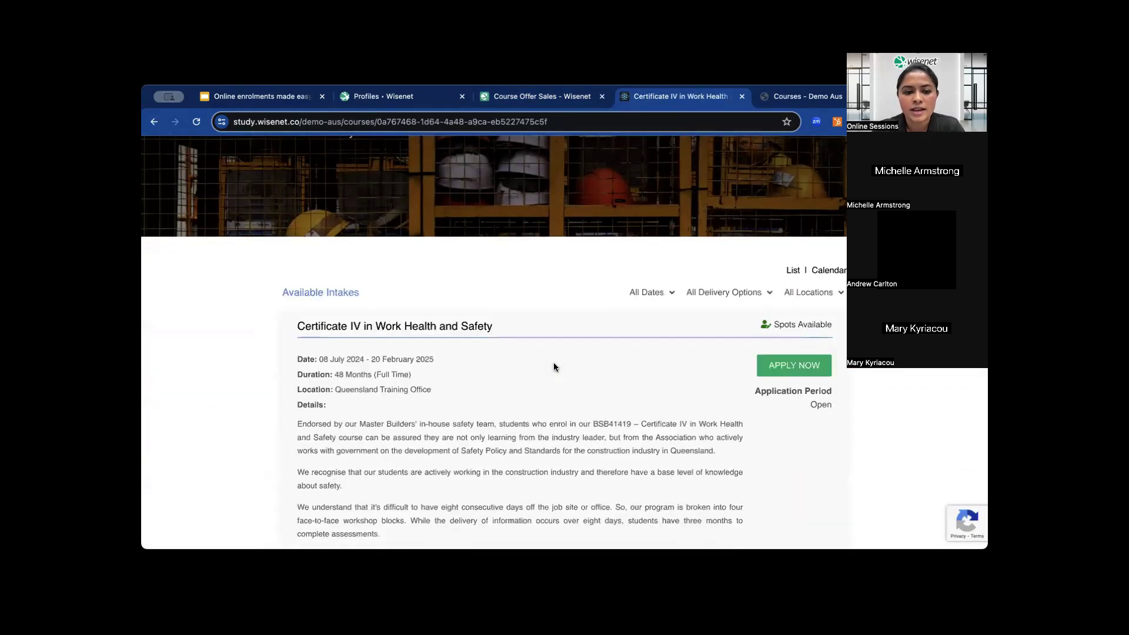
scroll(553, 367, down, 3)
scroll(553, 367, down, 2)
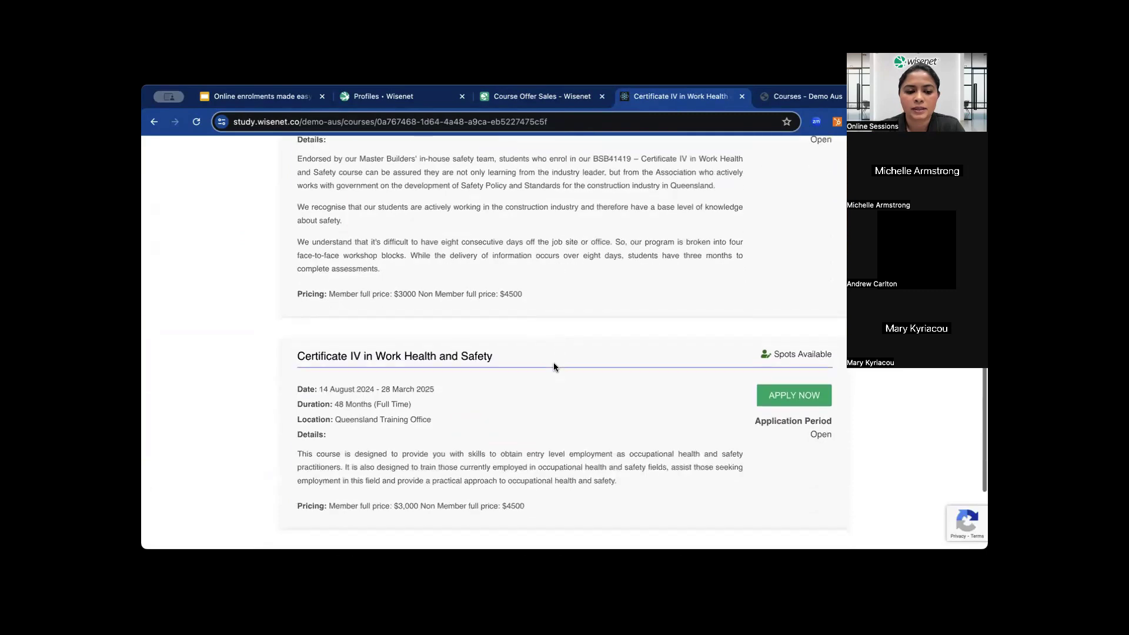
scroll(553, 367, down, 2)
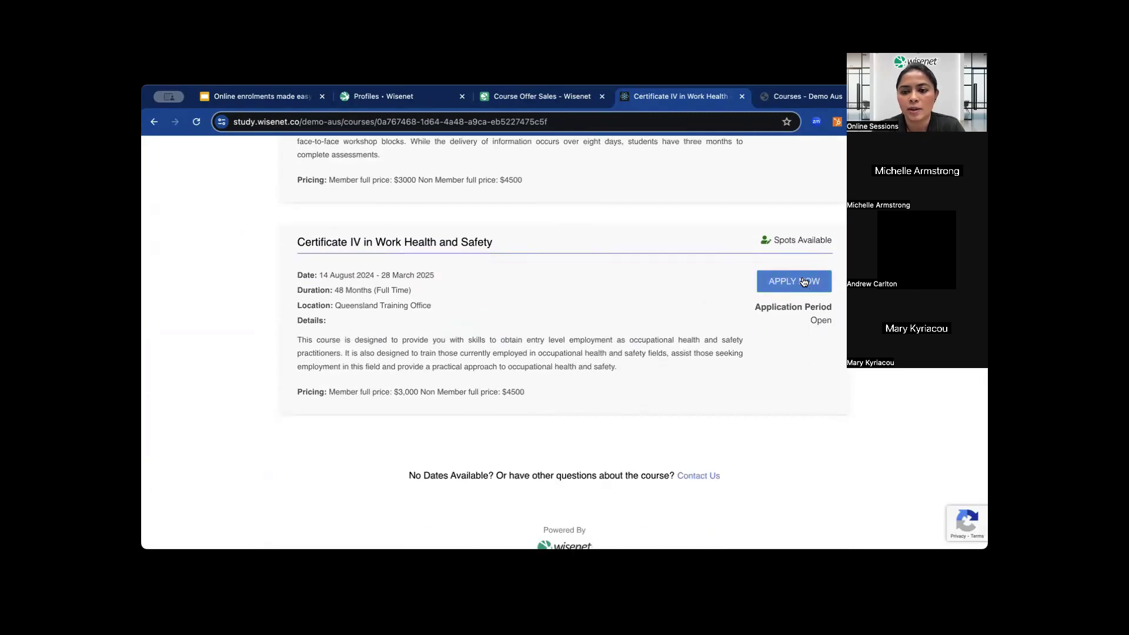
Step: Start an application for the 14 August 2024 intake with application type Non Member Deposit: $500, and look over its Personal Details form
click(804, 281)
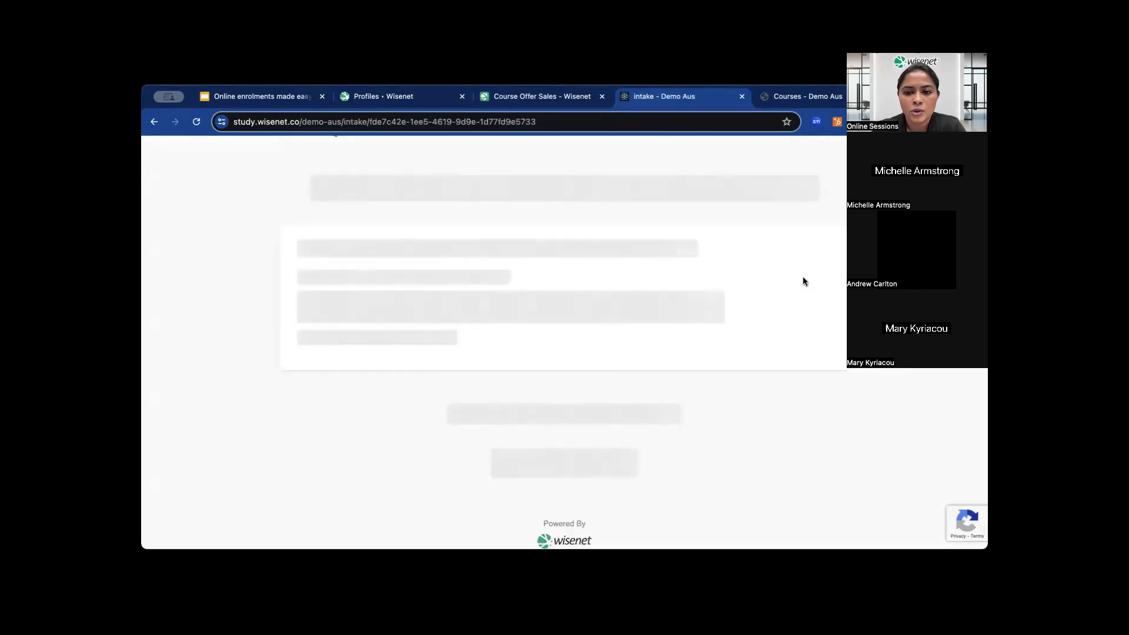
scroll(804, 282, down, 3)
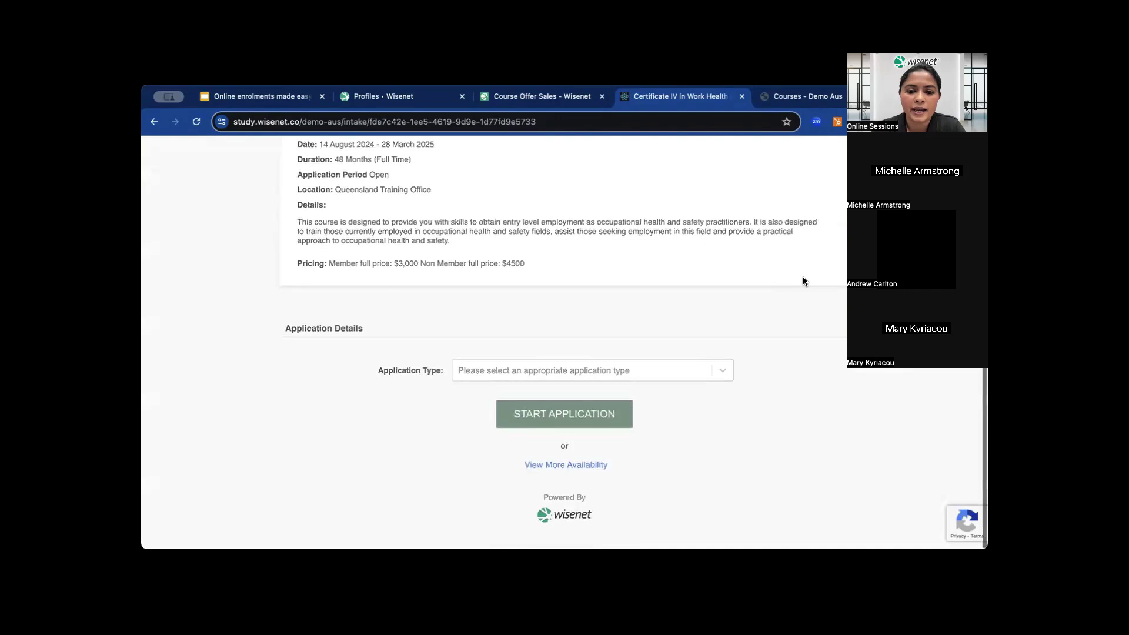
click(604, 374)
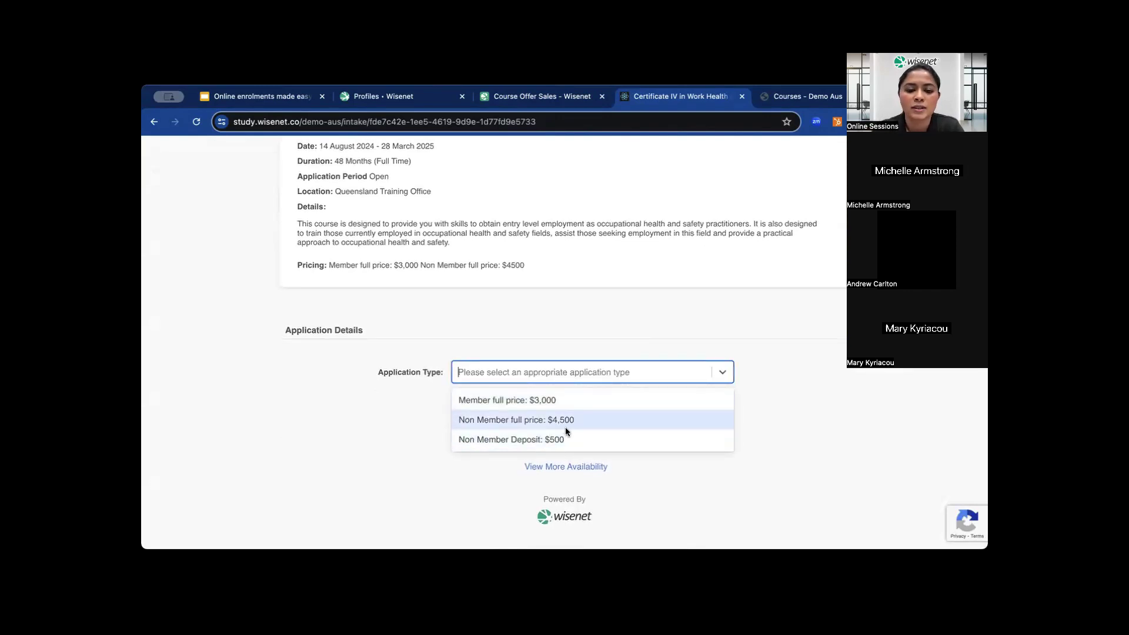
click(552, 443)
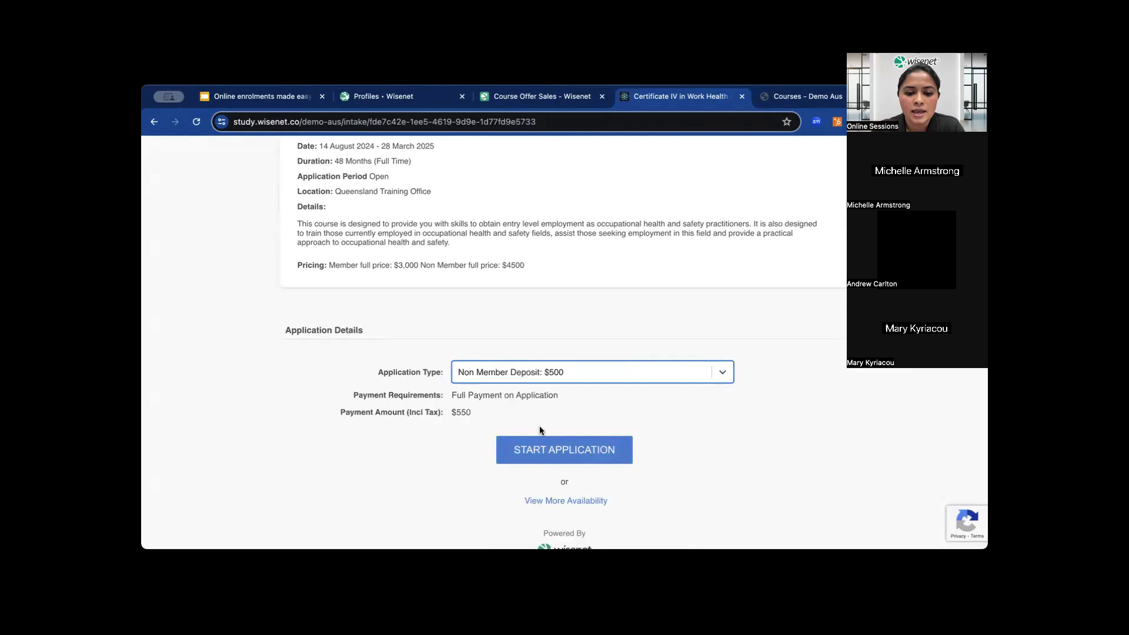
click(562, 453)
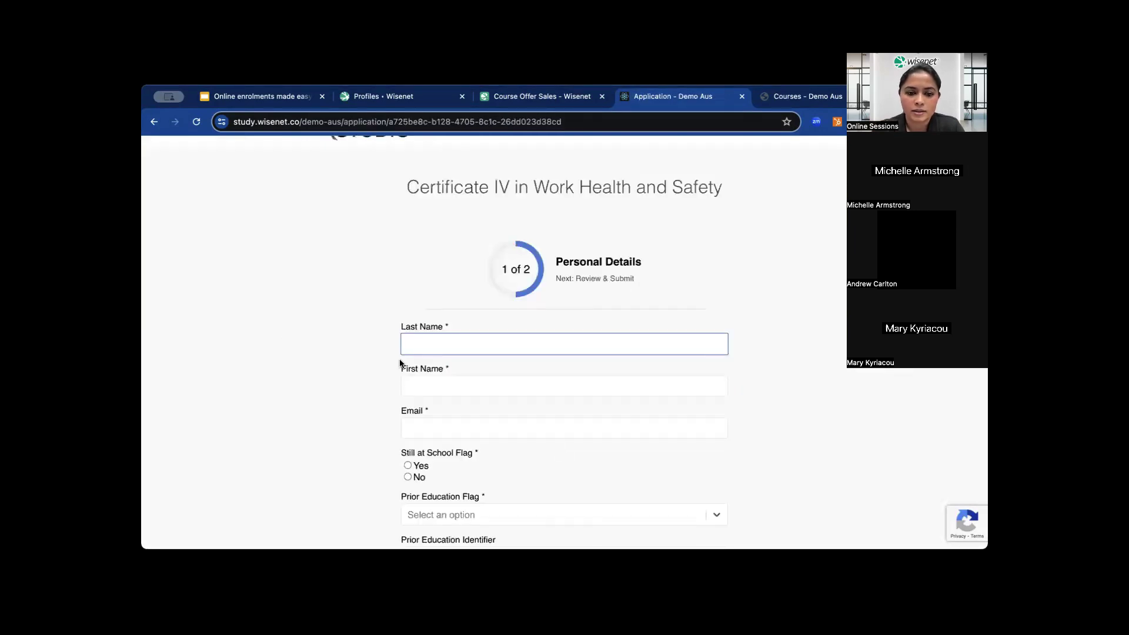
scroll(399, 361, down, 4)
scroll(400, 361, up, 5)
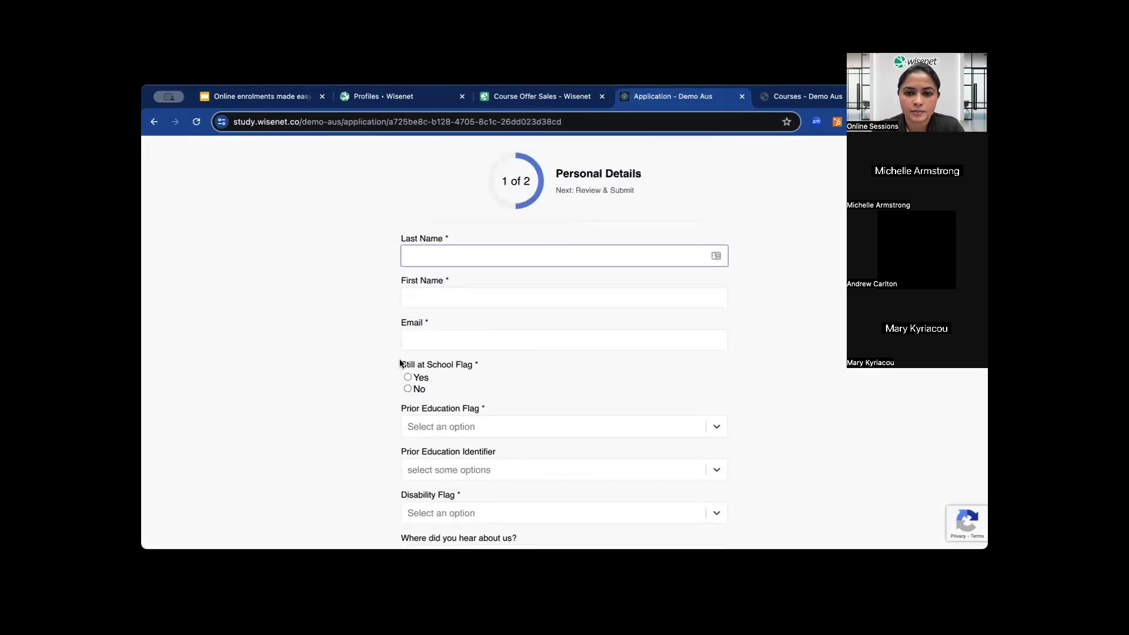
Step: Return to the course offer's sales settings in Wisenet and review its application and publish options
click(516, 97)
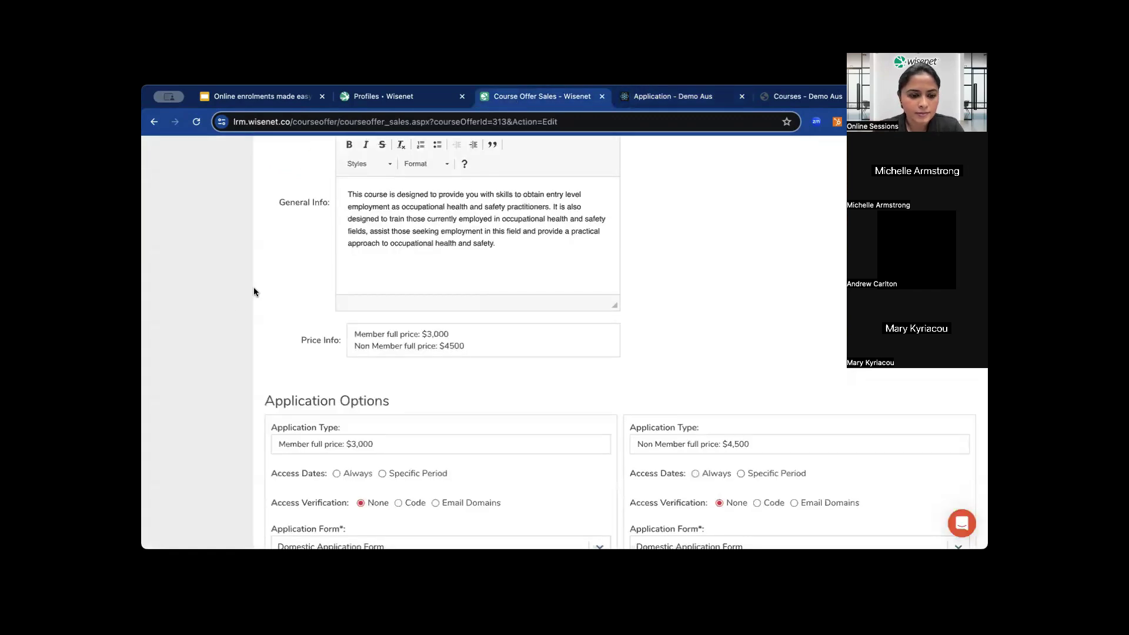
scroll(238, 303, down, 4)
scroll(238, 304, up, 7)
scroll(237, 308, up, 5)
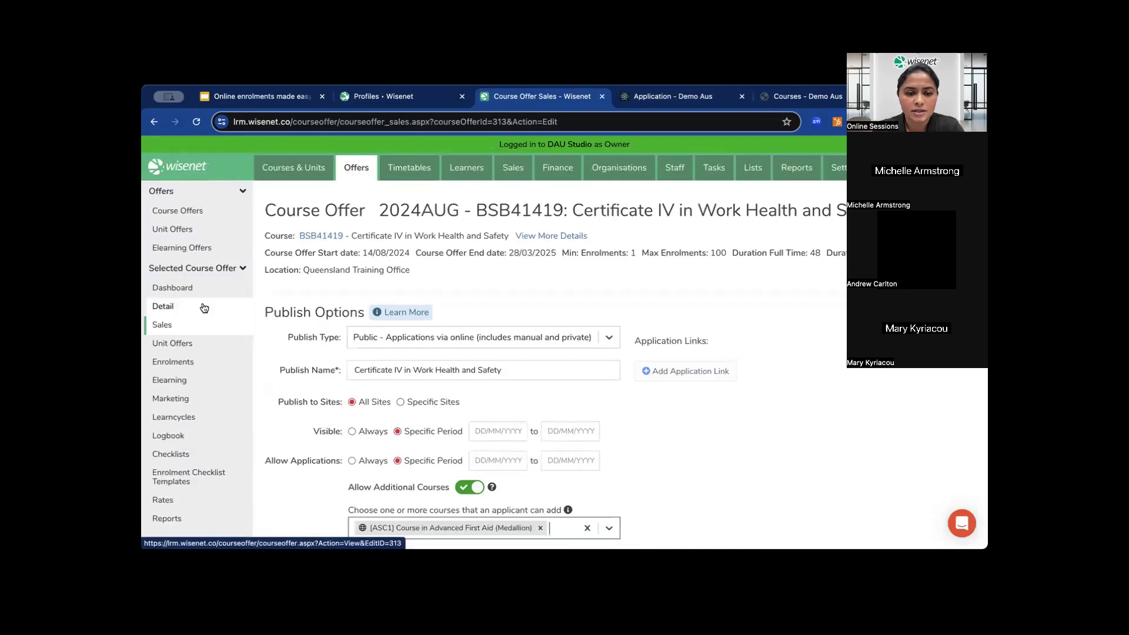
Step: Open the list of open applications from the Sales Dashboard and look through the submitted applications
click(504, 174)
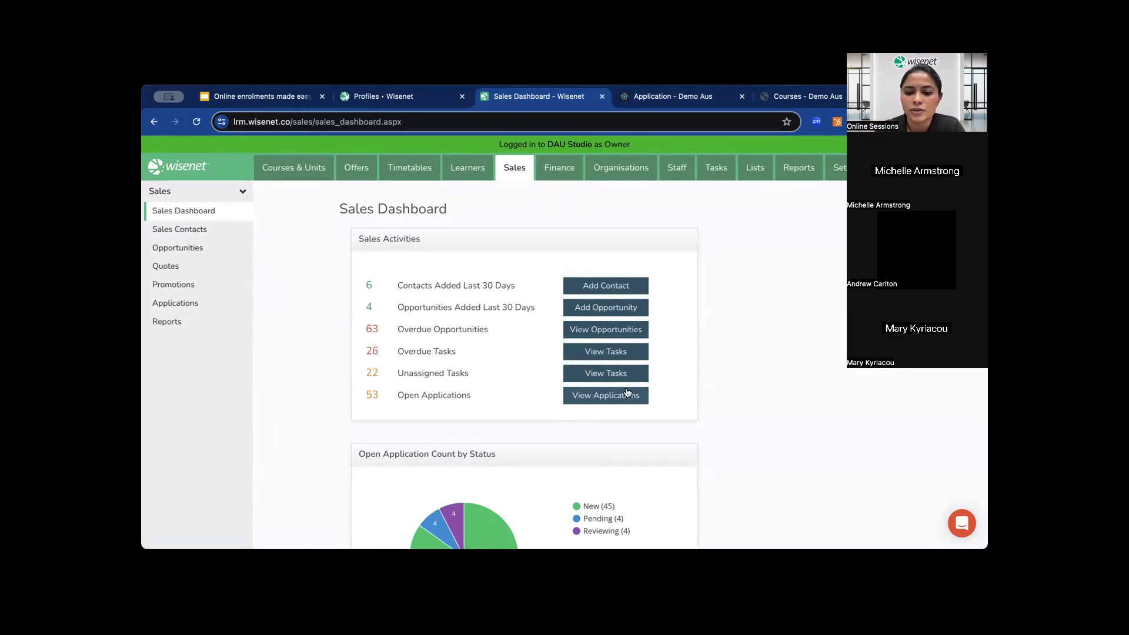
click(611, 401)
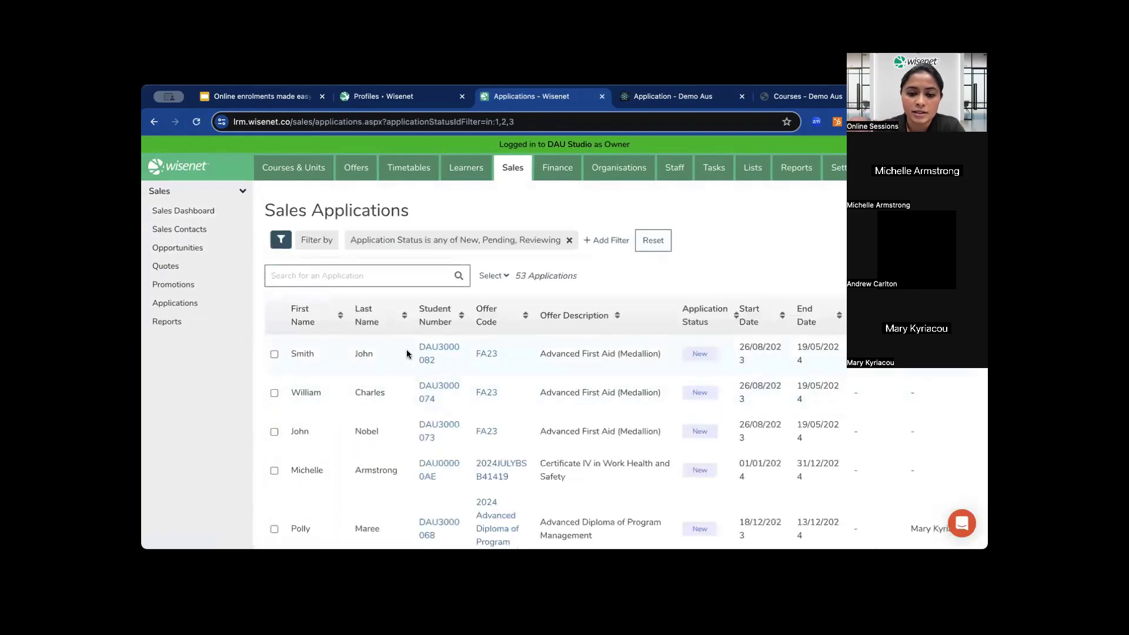
scroll(407, 354, down, 3)
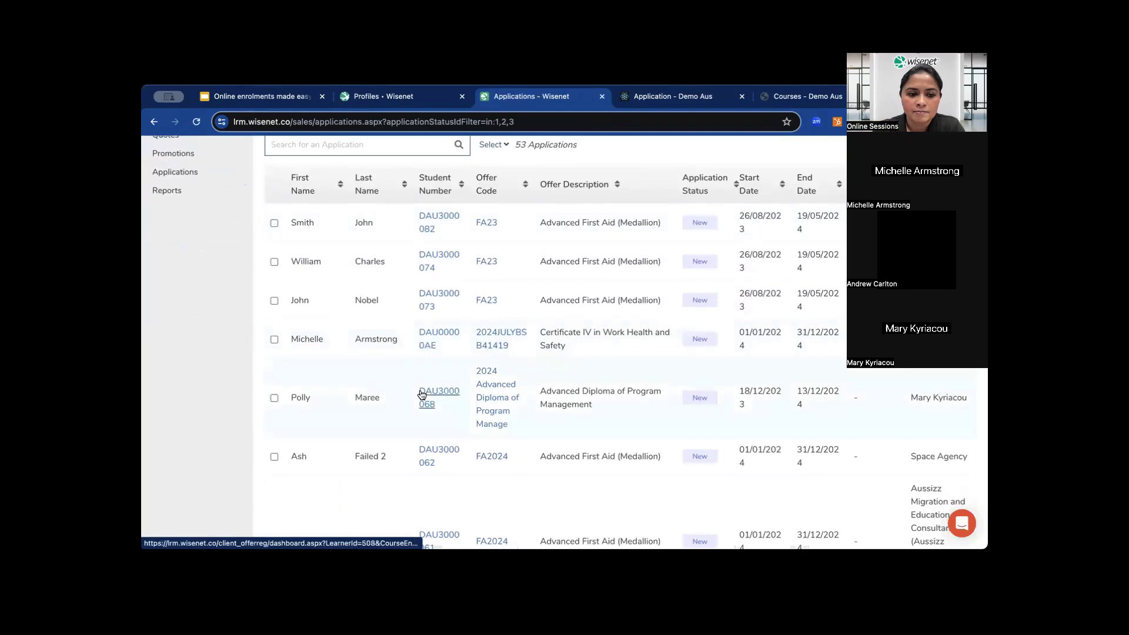
scroll(421, 395, up, 2)
scroll(421, 395, up, 1)
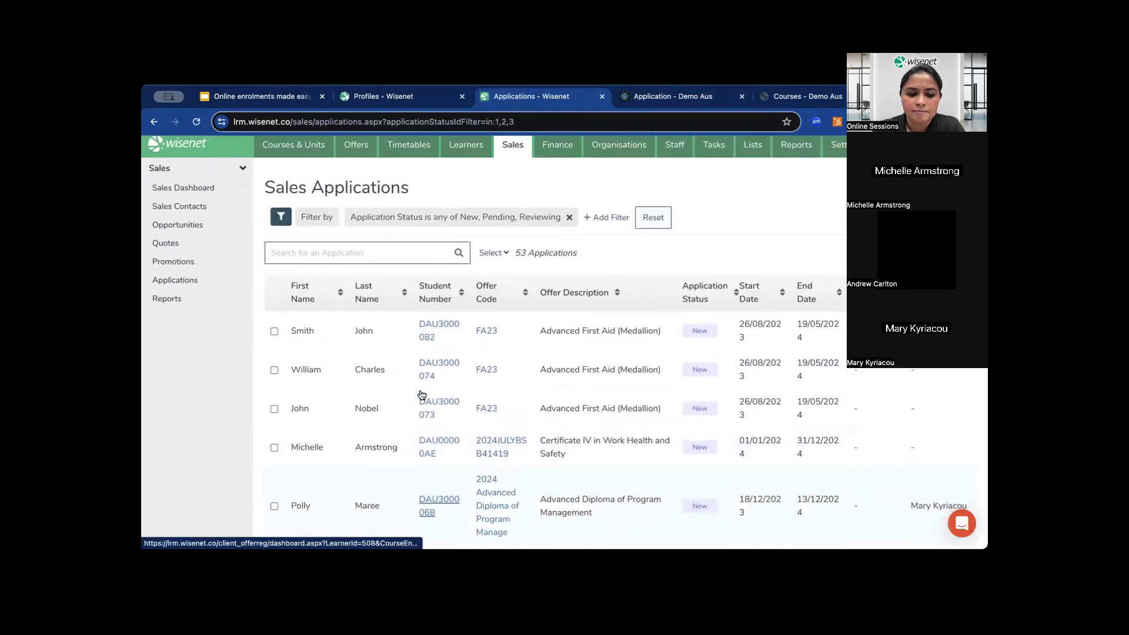
Step: Open the application for course offer 2024JULYBSB41419 and review its enrolment dashboard and the available logbook activity types
click(428, 440)
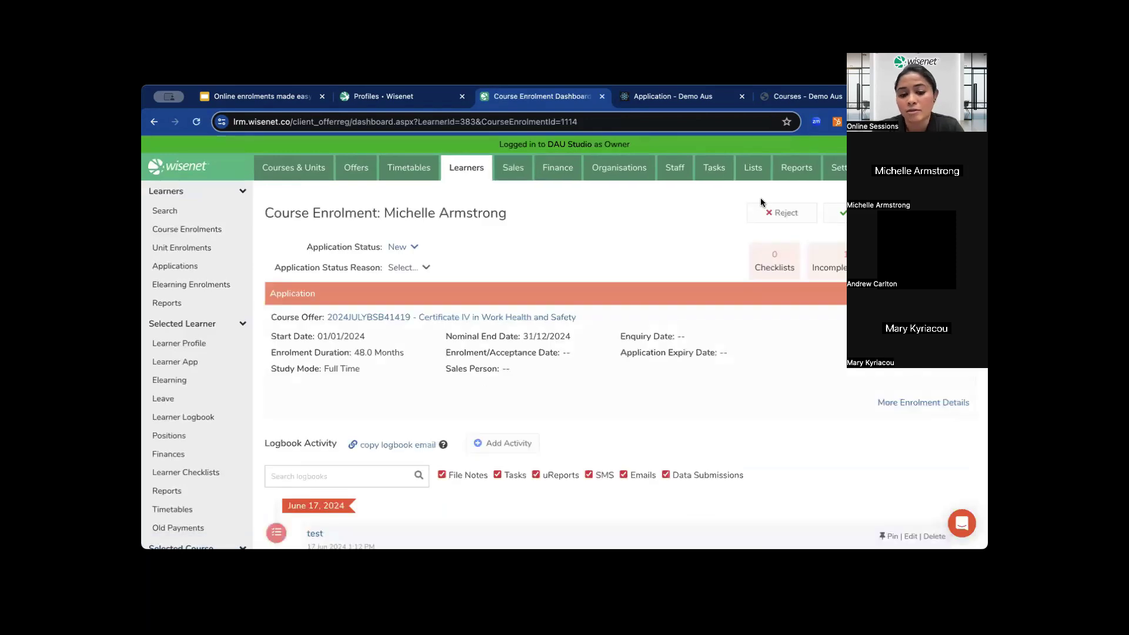
scroll(552, 298, down, 3)
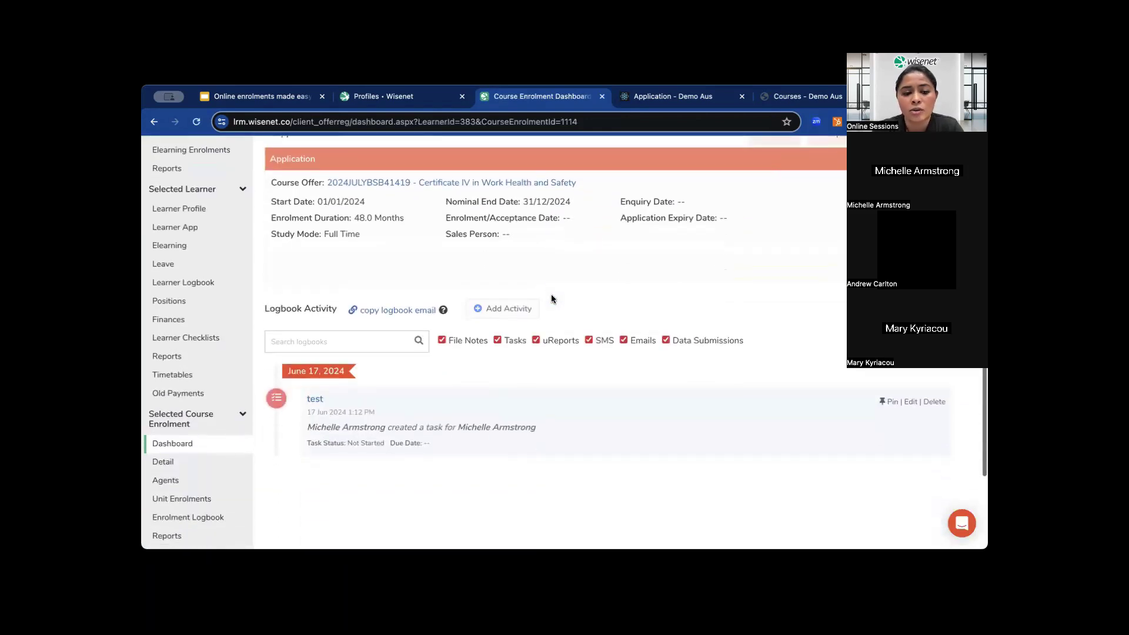
click(506, 306)
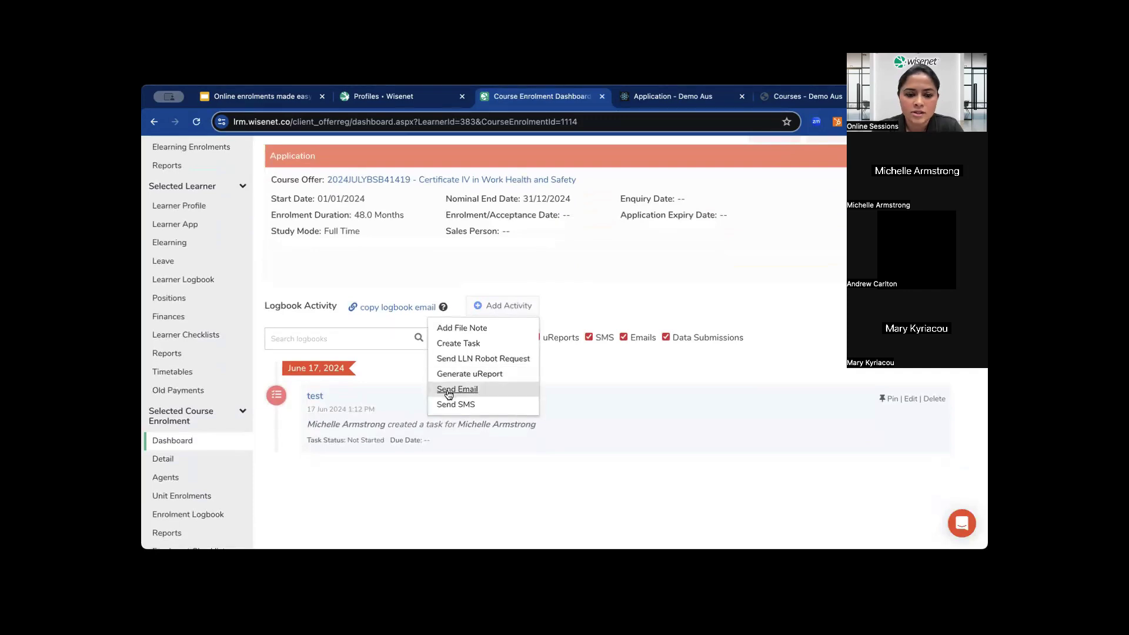
click(590, 300)
scroll(590, 300, up, 2)
scroll(589, 300, up, 1)
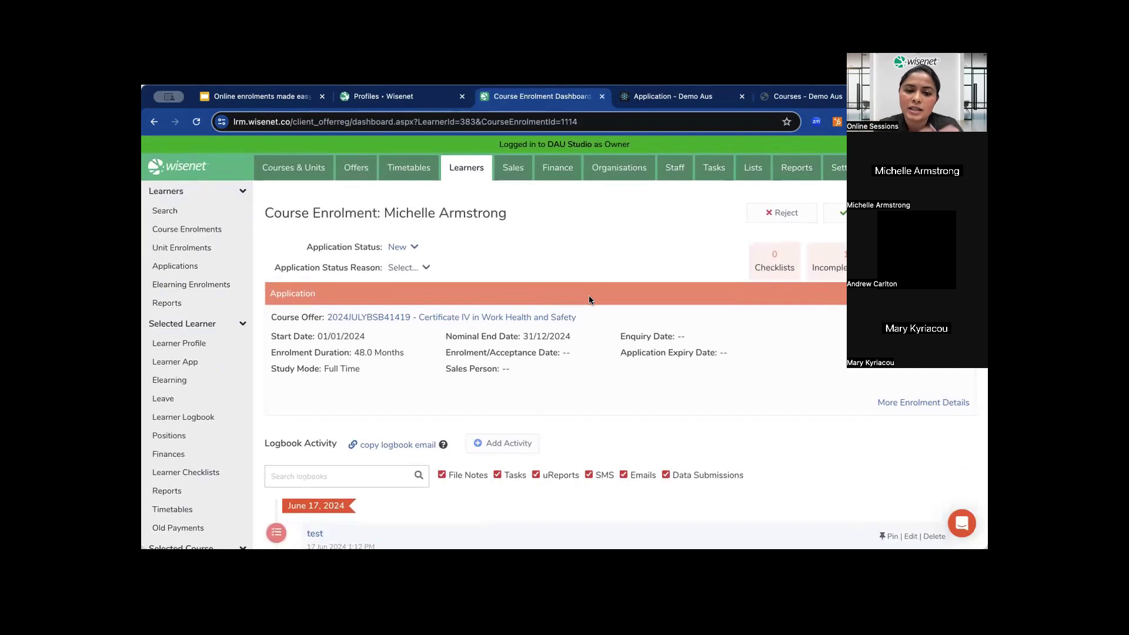
Step: Go to the Finance settings and look over the General Settings, including header logo, trading name and contact details
click(575, 165)
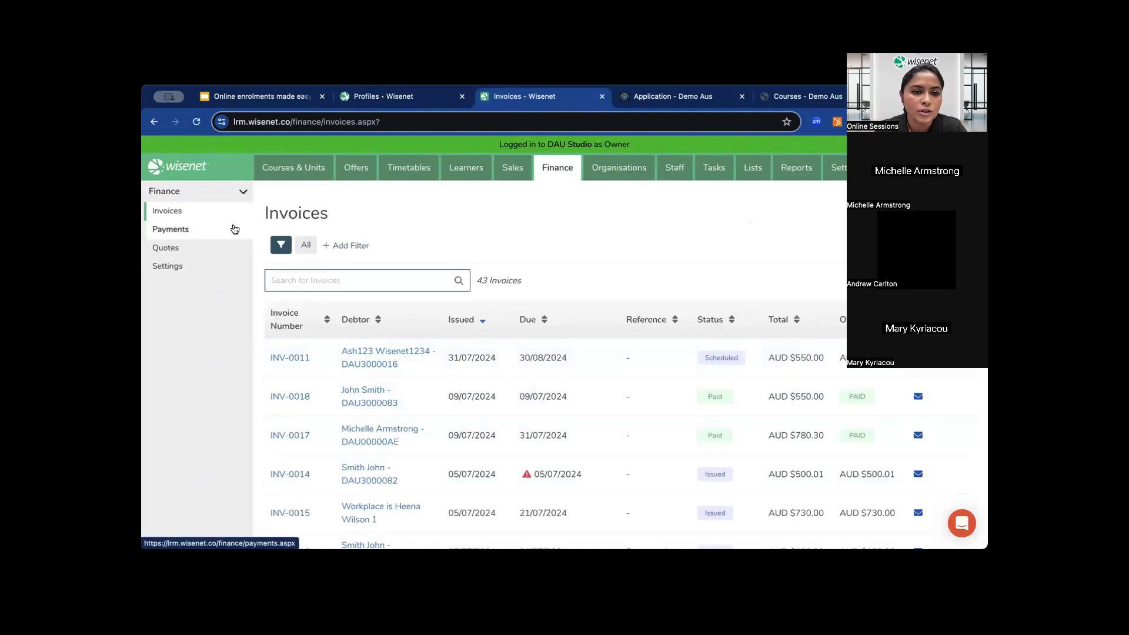
click(191, 272)
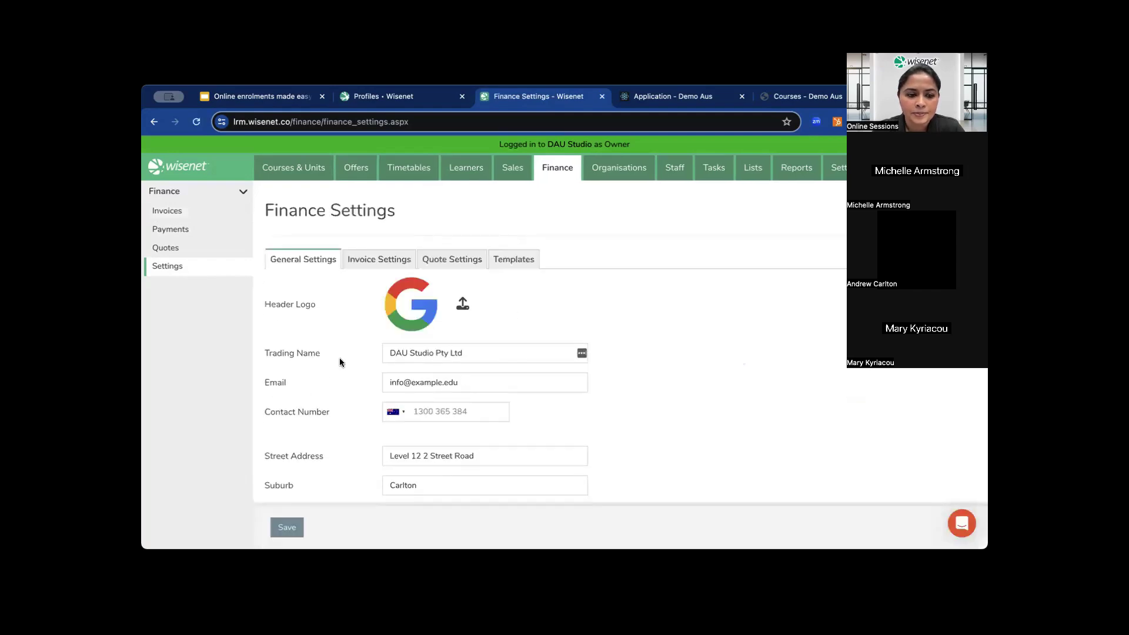
scroll(340, 358, down, 3)
scroll(340, 362, up, 4)
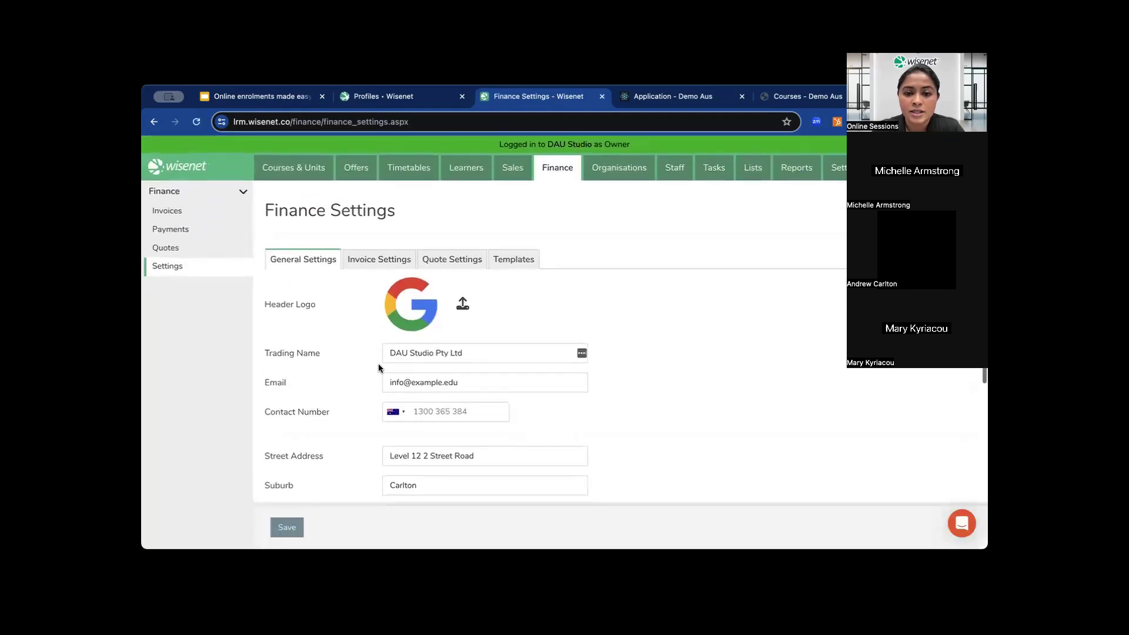
Step: Open the Connected Apps page in the system settings and look over the connected integrations, including Xero and Stripe
click(838, 168)
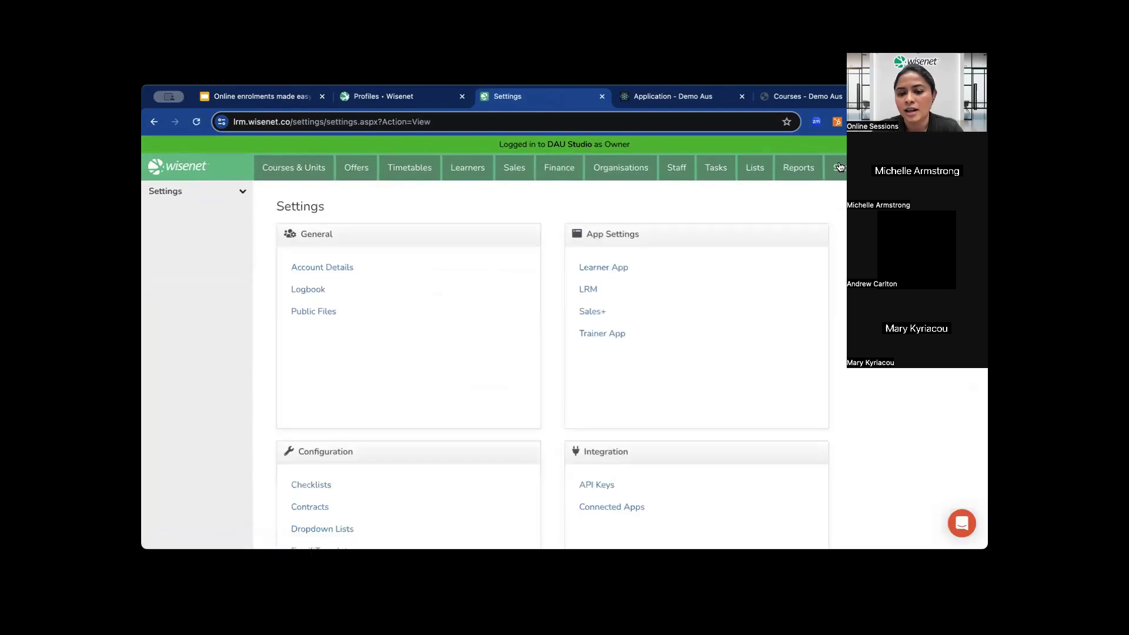
scroll(684, 378, down, 2)
scroll(685, 377, down, 1)
click(627, 365)
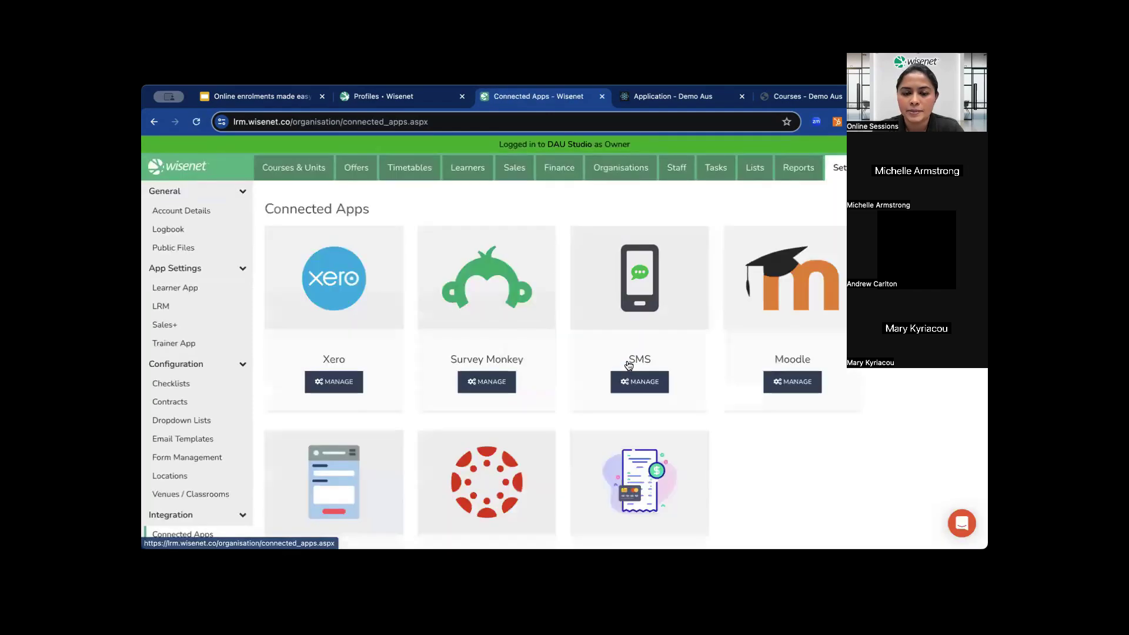
scroll(628, 364, down, 3)
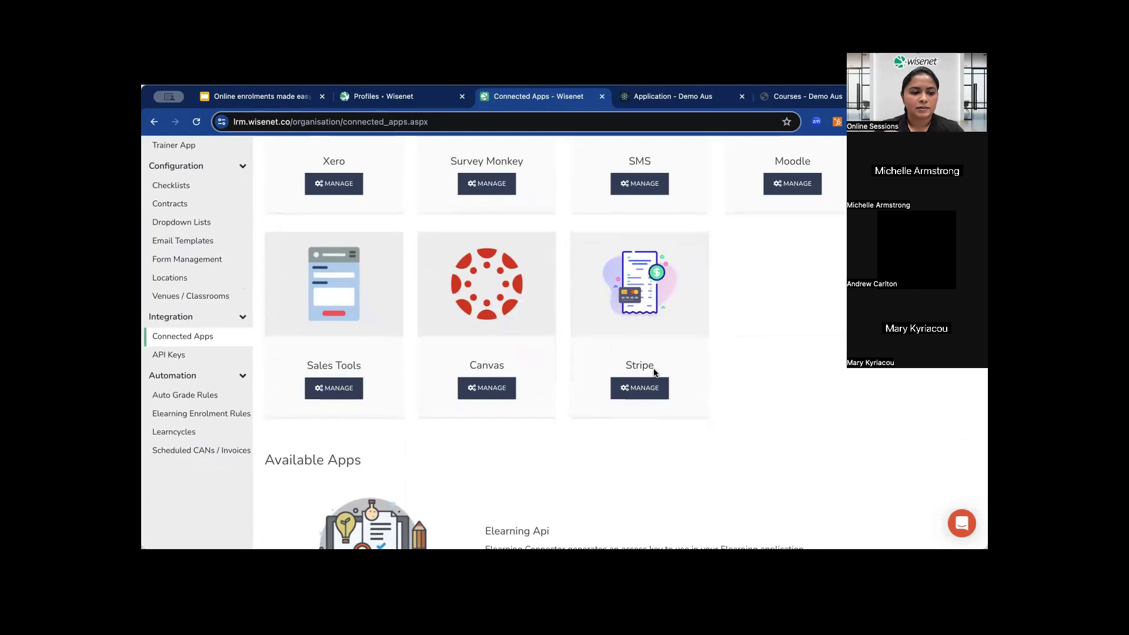
scroll(654, 371, up, 4)
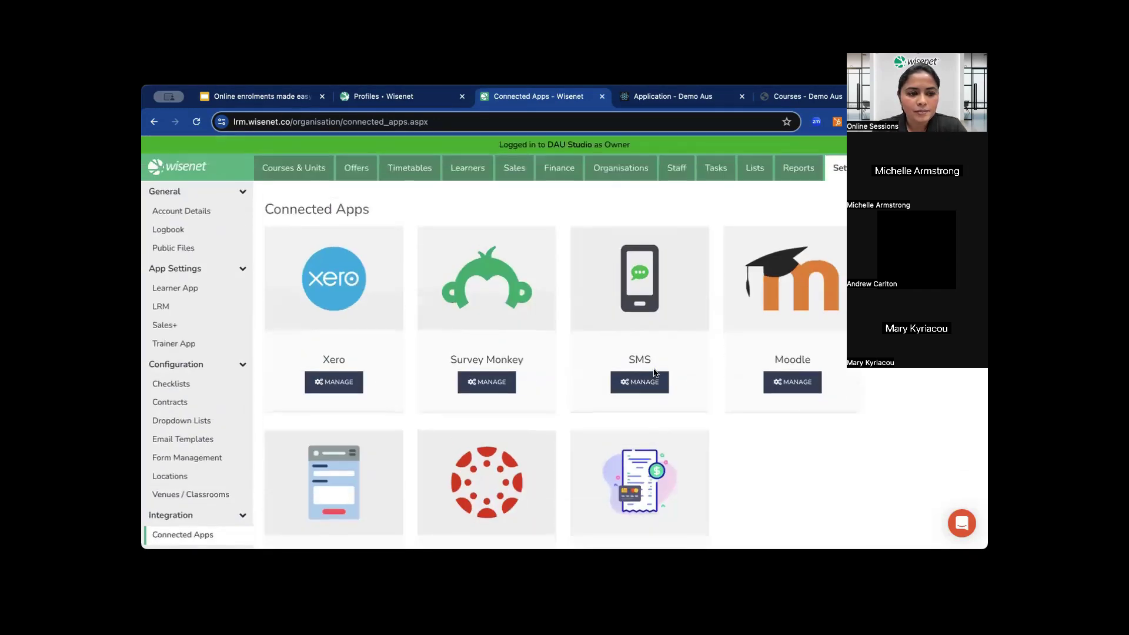
scroll(655, 372, down, 2)
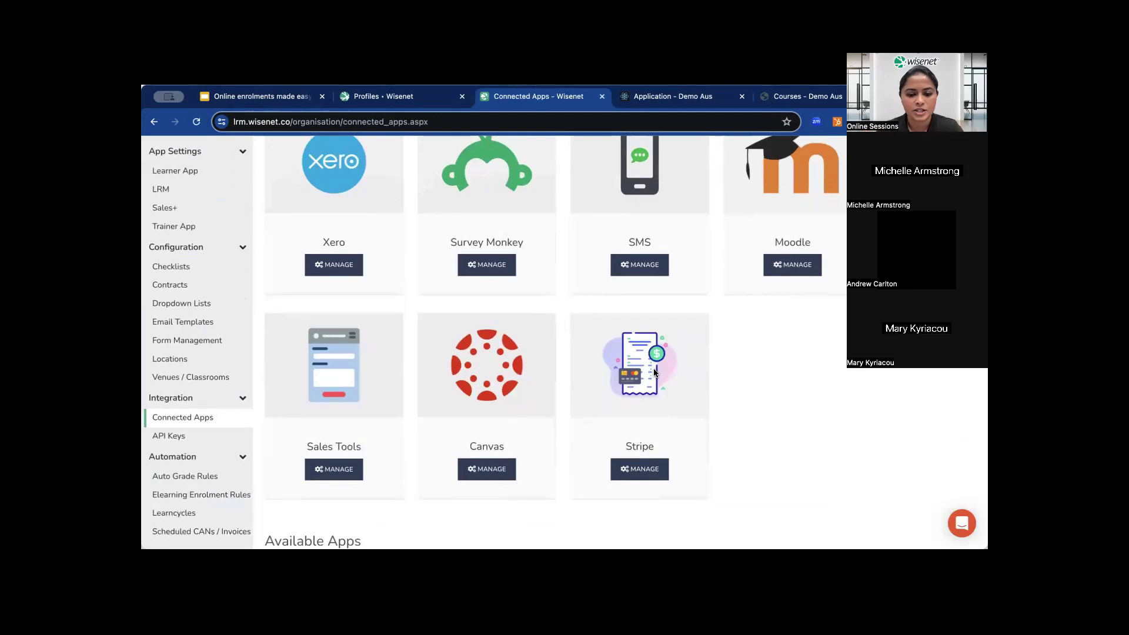
scroll(694, 387, up, 3)
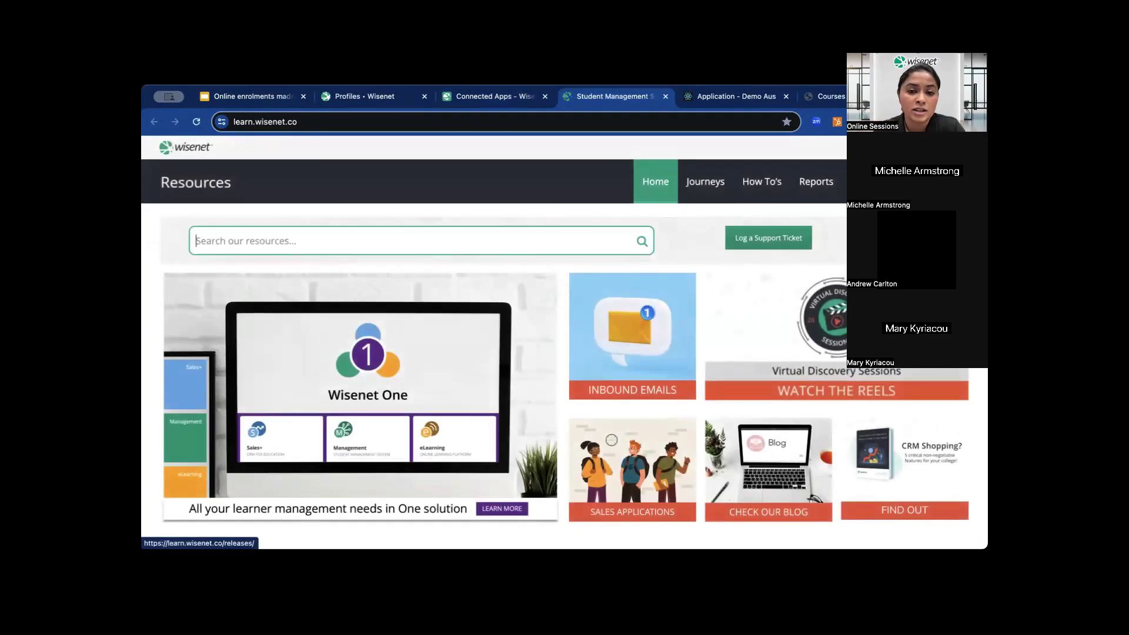
Step: Search the Wisenet Resources site for "sales+" and open the Sales+ overview article
click(499, 240)
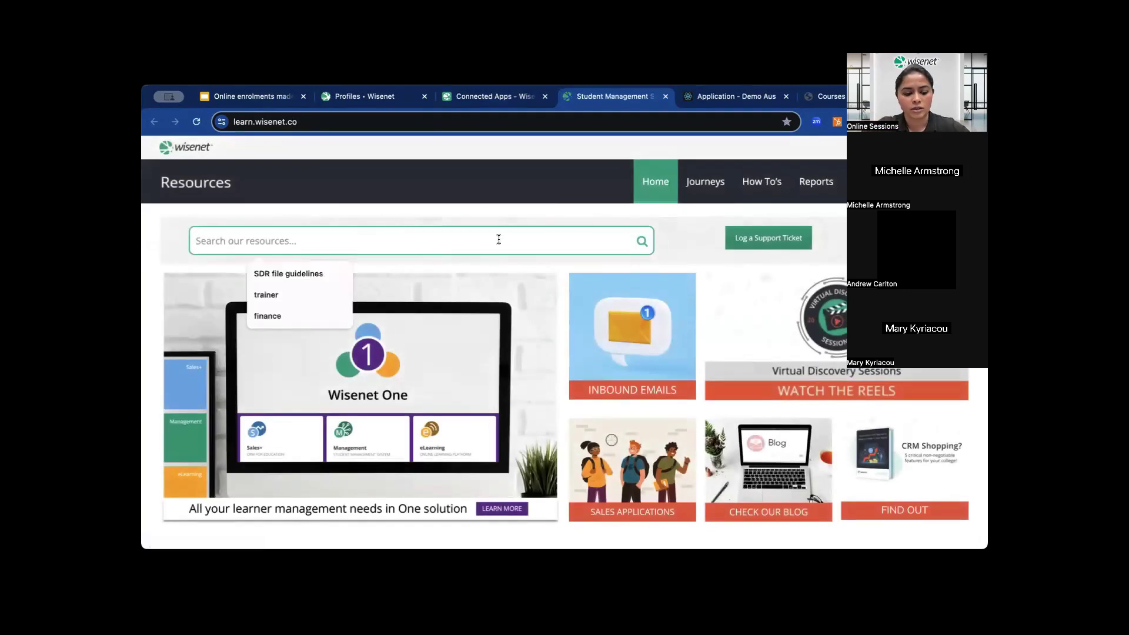
text(sales+)
key(Return)
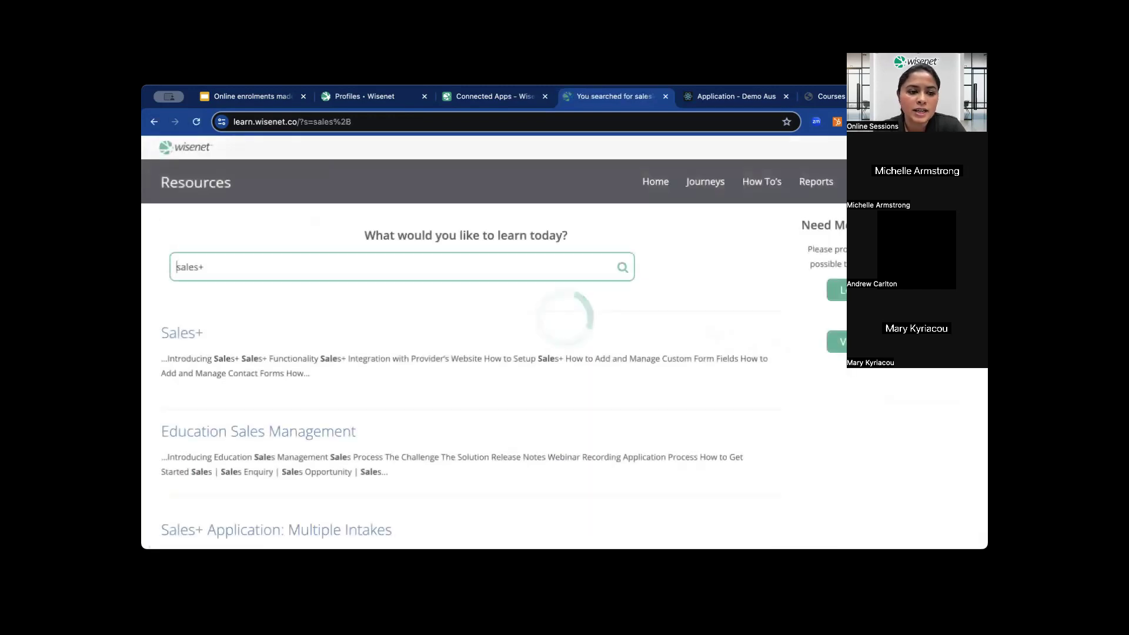
click(186, 338)
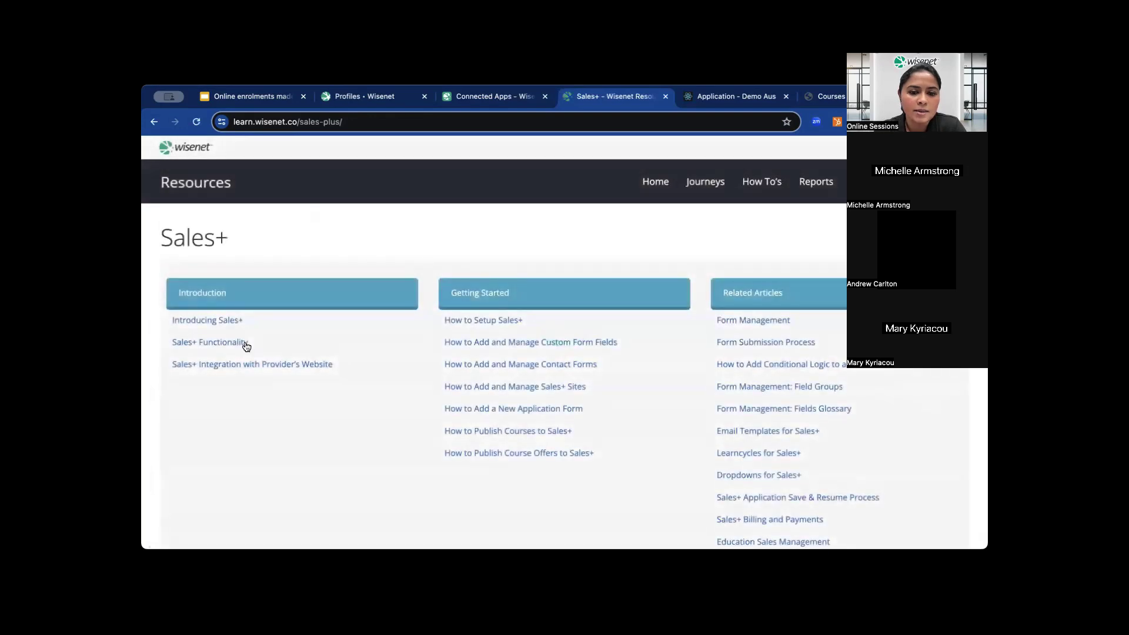
scroll(407, 384, down, 3)
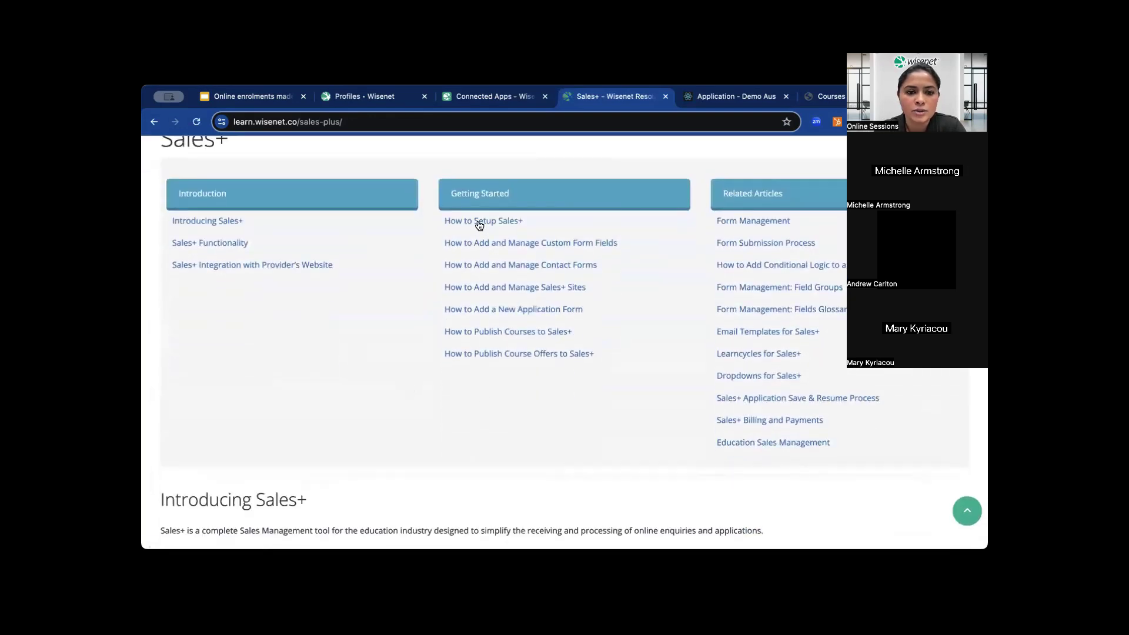
Step: Open the How to Setup Sales+ guide and read through its editions, process overview and setup steps
click(480, 221)
scroll(621, 294, down, 2)
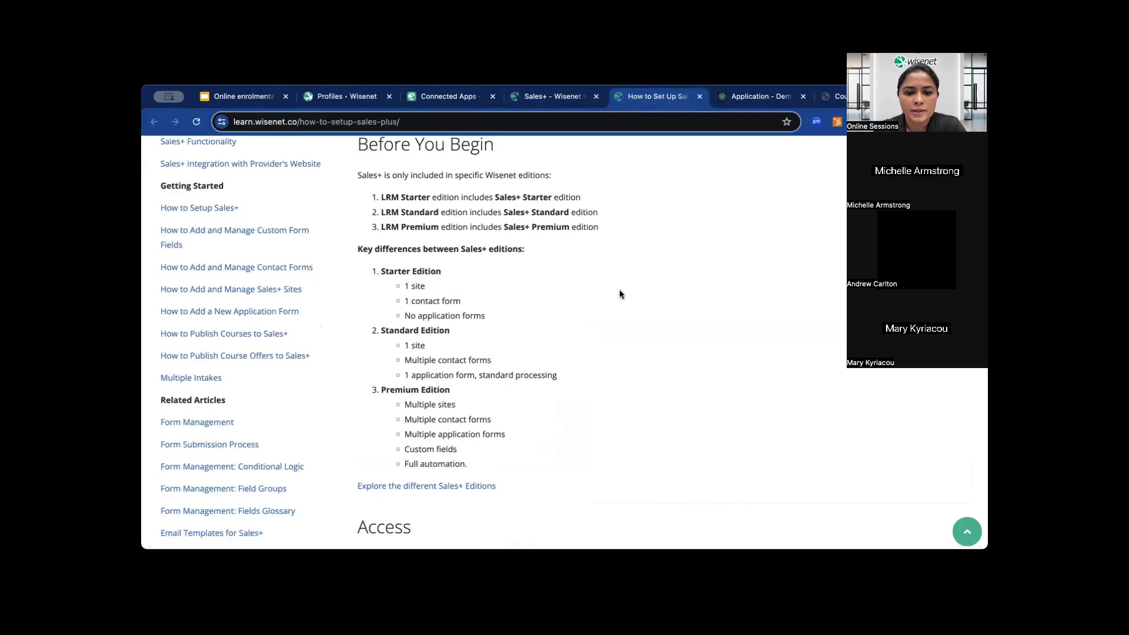
scroll(621, 294, down, 10)
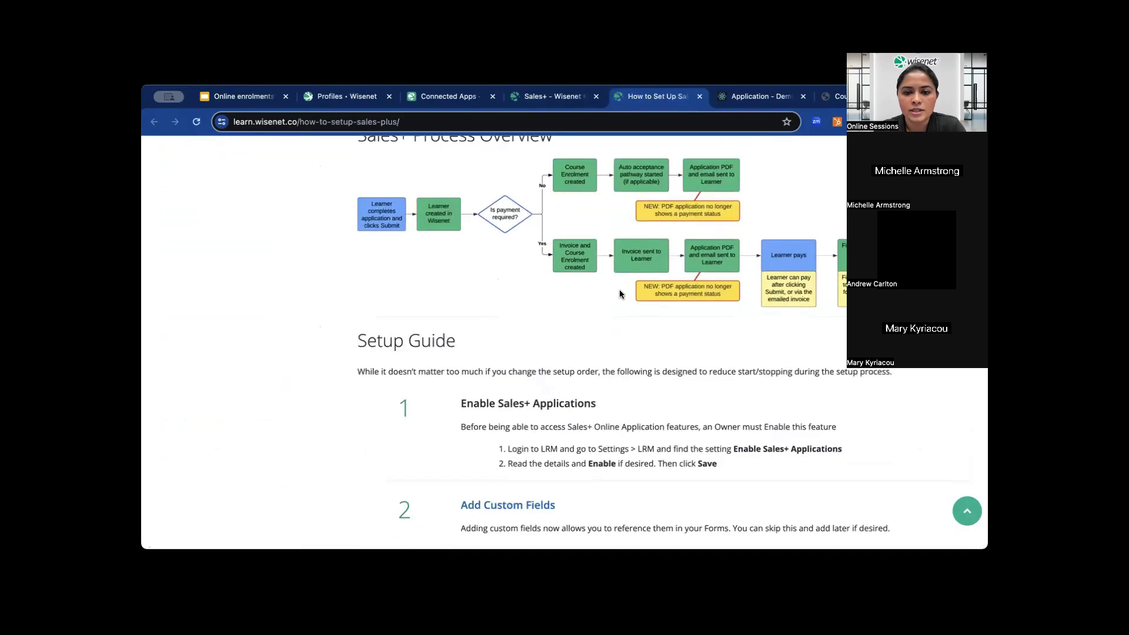
scroll(619, 294, down, 5)
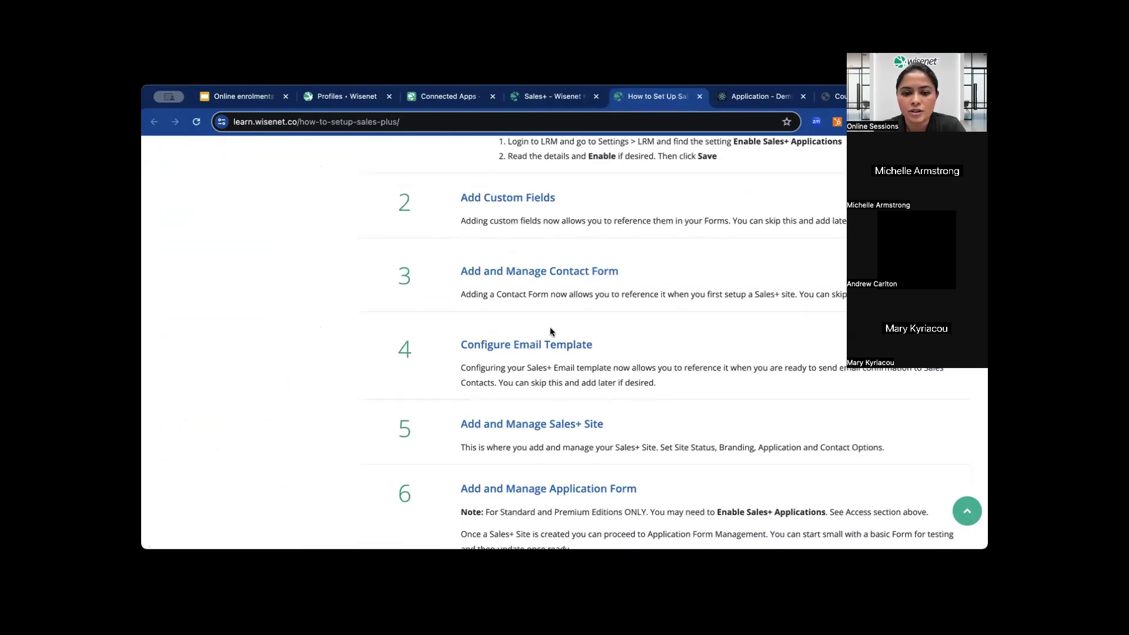
scroll(420, 376, down, 5)
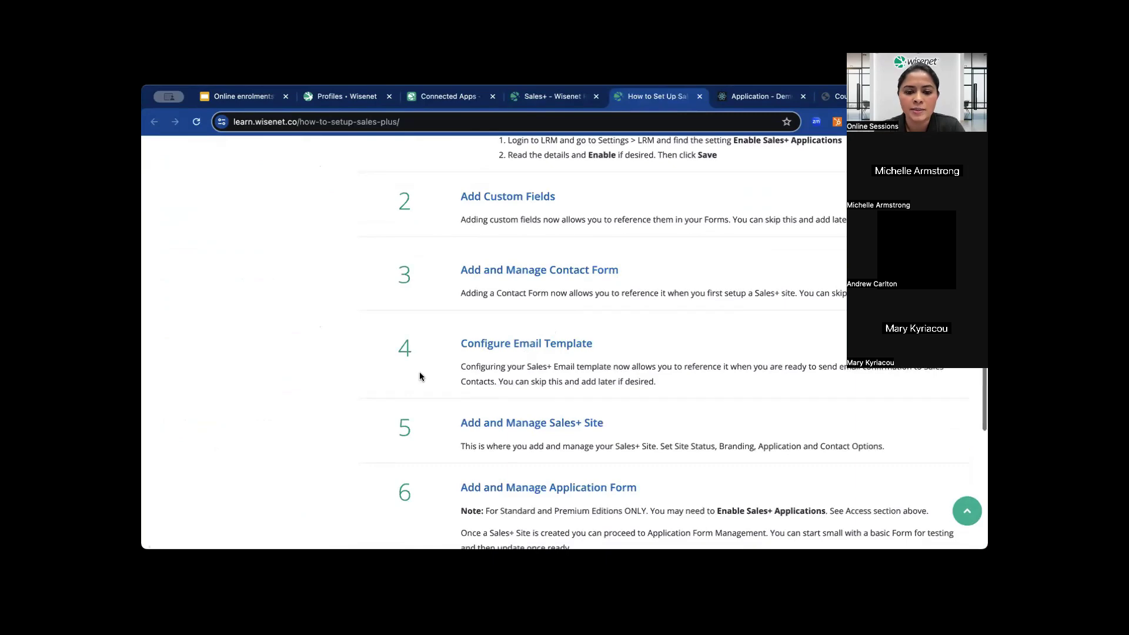
scroll(420, 377, down, 2)
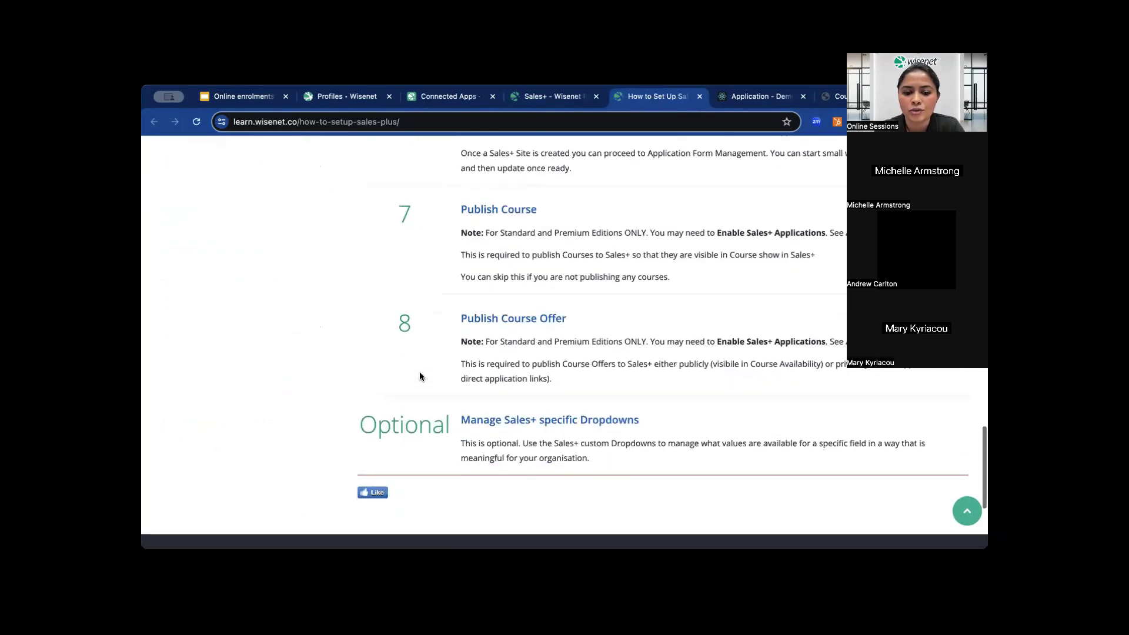
scroll(420, 376, up, 8)
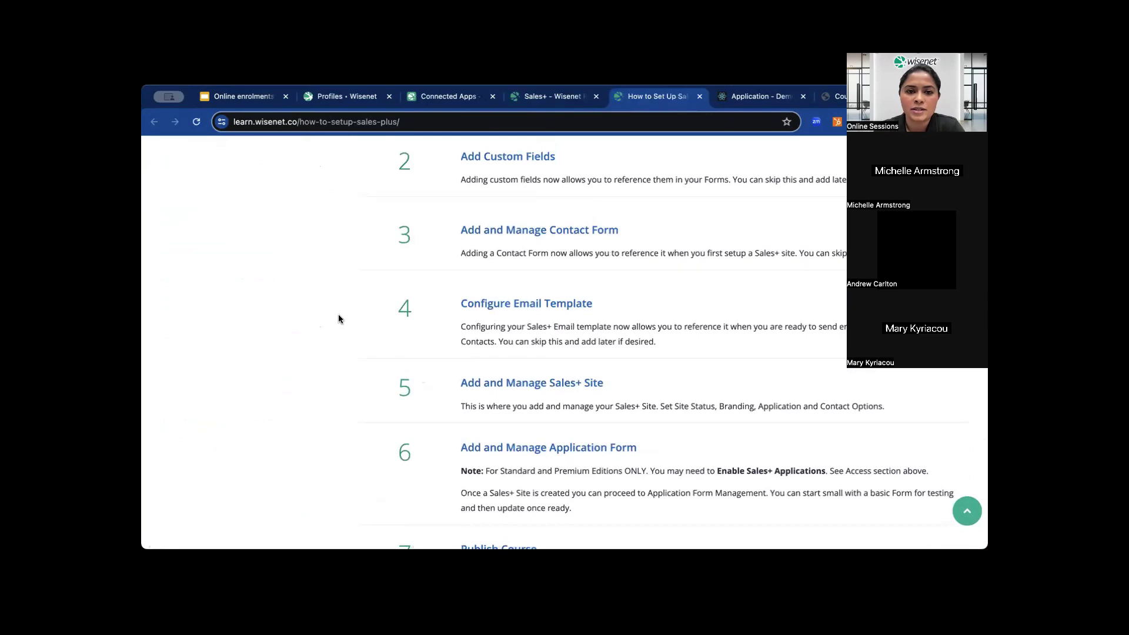
scroll(295, 270, up, 15)
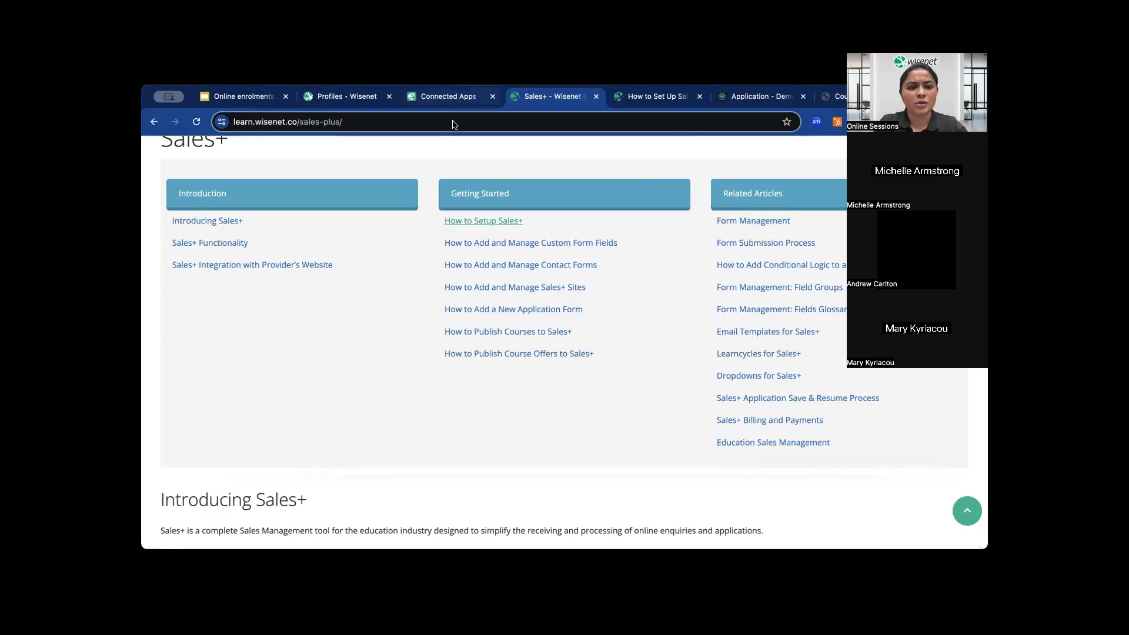
Step: Reopen the Wisenet Resources site from Wisenet, search it for "access" and open the User Access Roles article
click(447, 97)
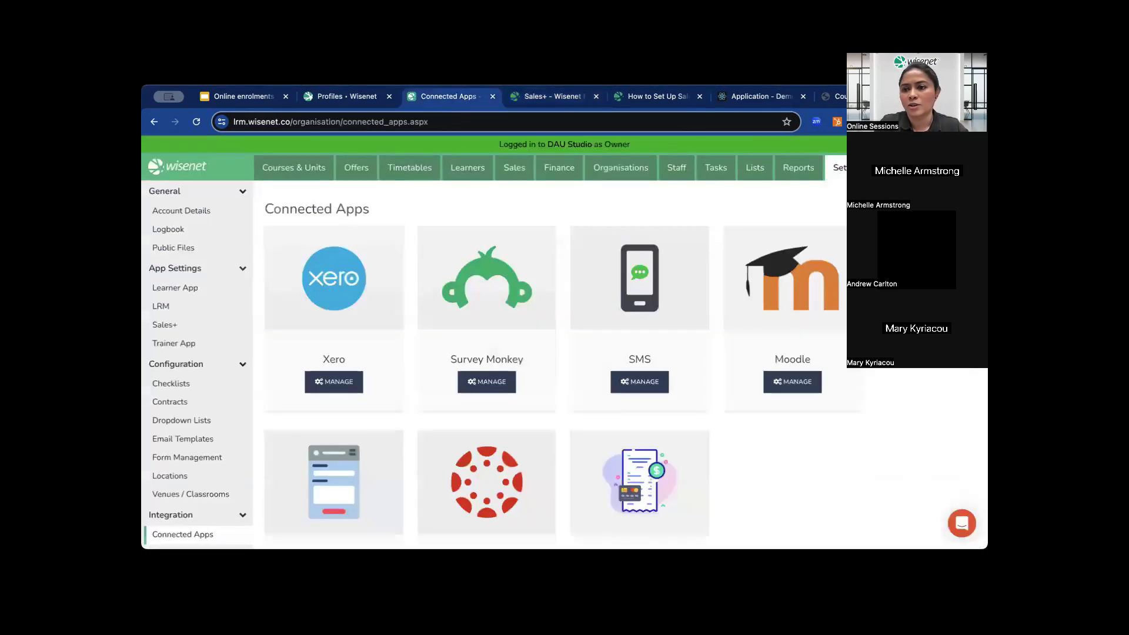
click(858, 167)
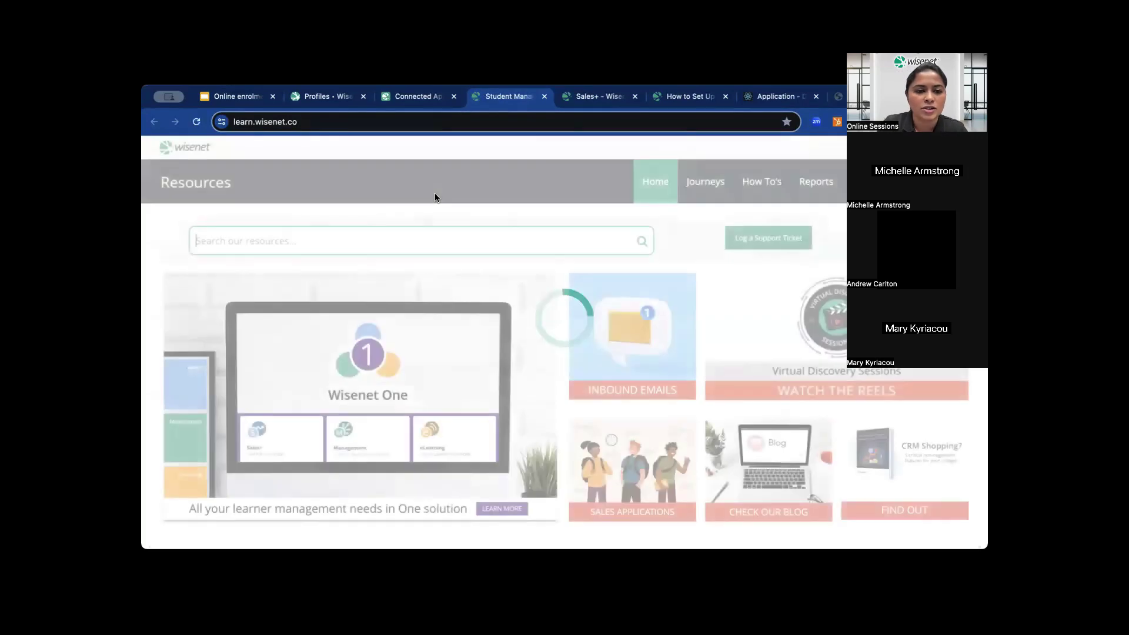
click(380, 235)
text(access)
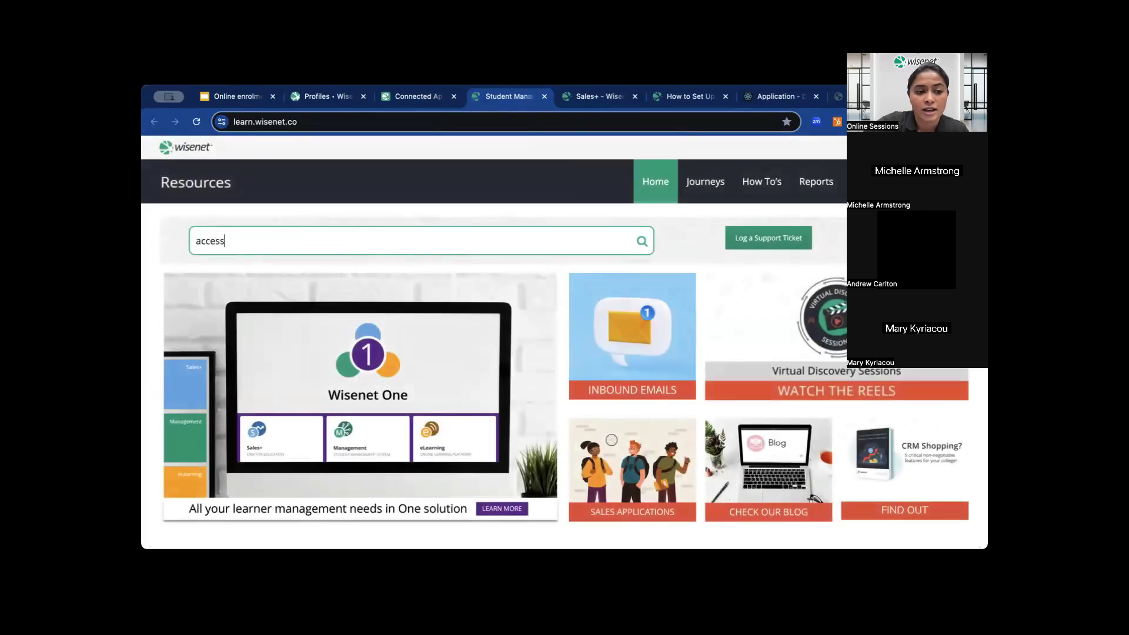
key(Return)
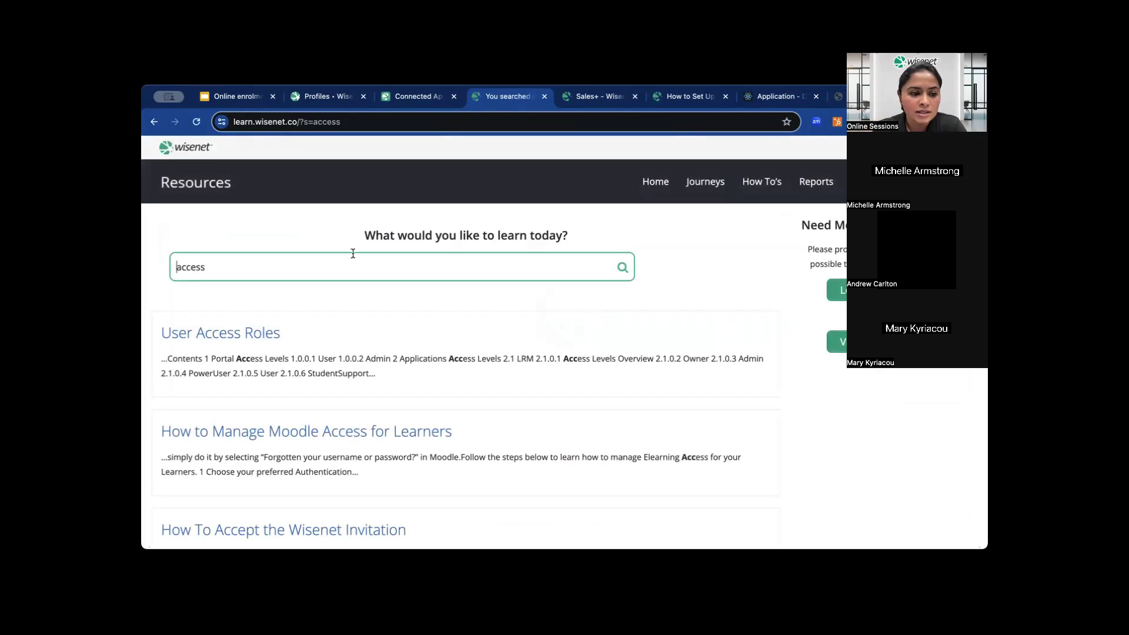
click(233, 341)
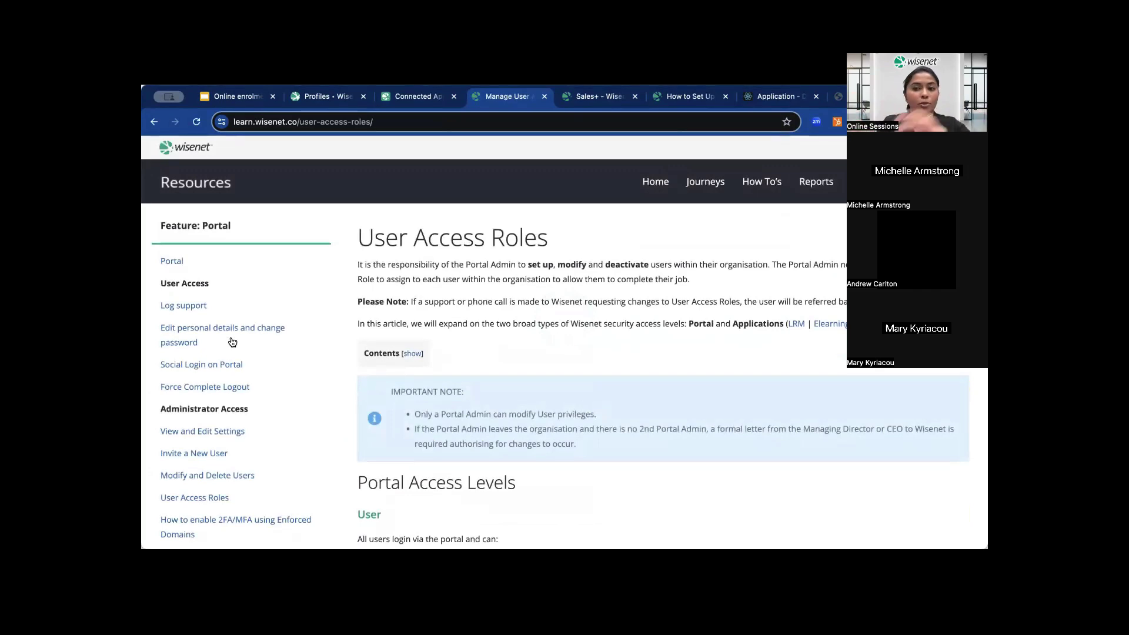
Step: Read through the portal access levels and the LRM roles in the User Access Roles article
scroll(591, 317, down, 10)
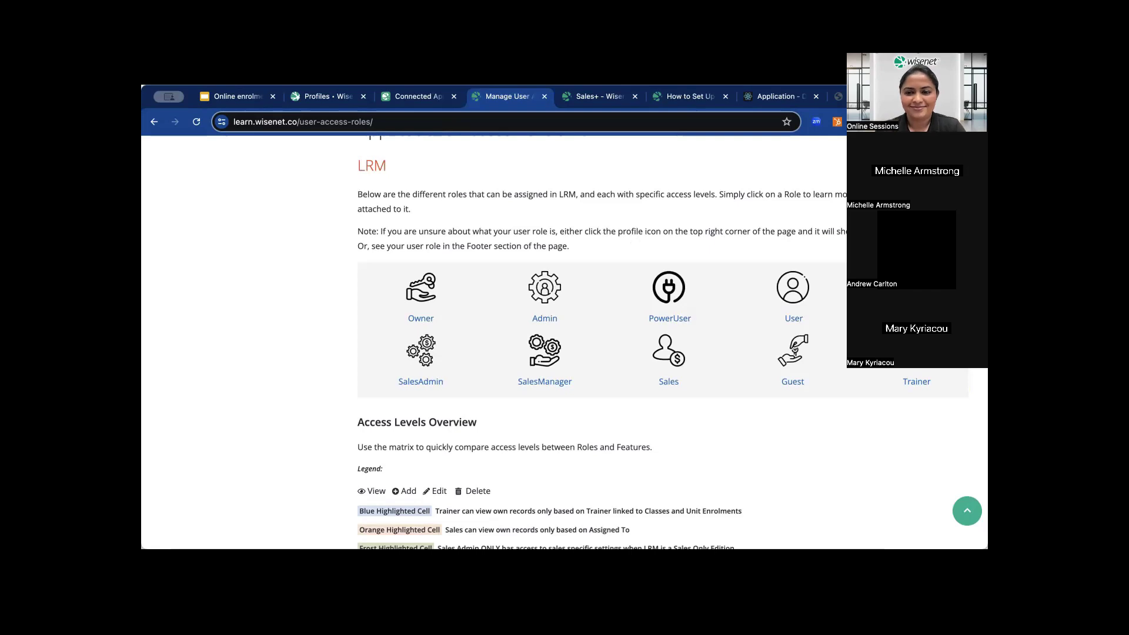
scroll(292, 386, up, 5)
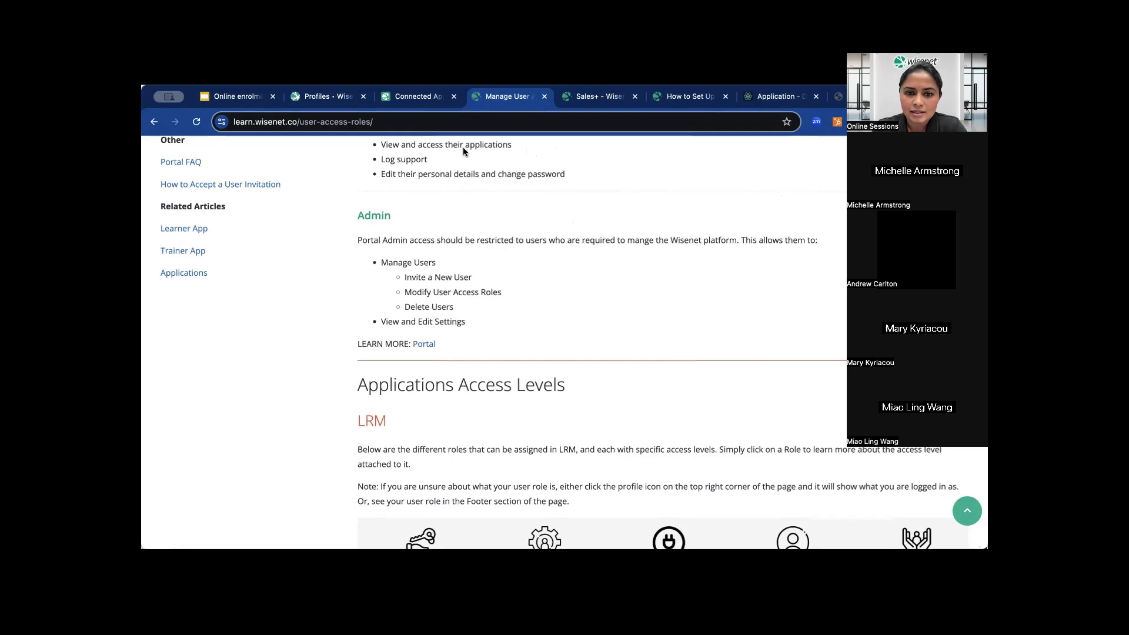
scroll(570, 293, up, 2)
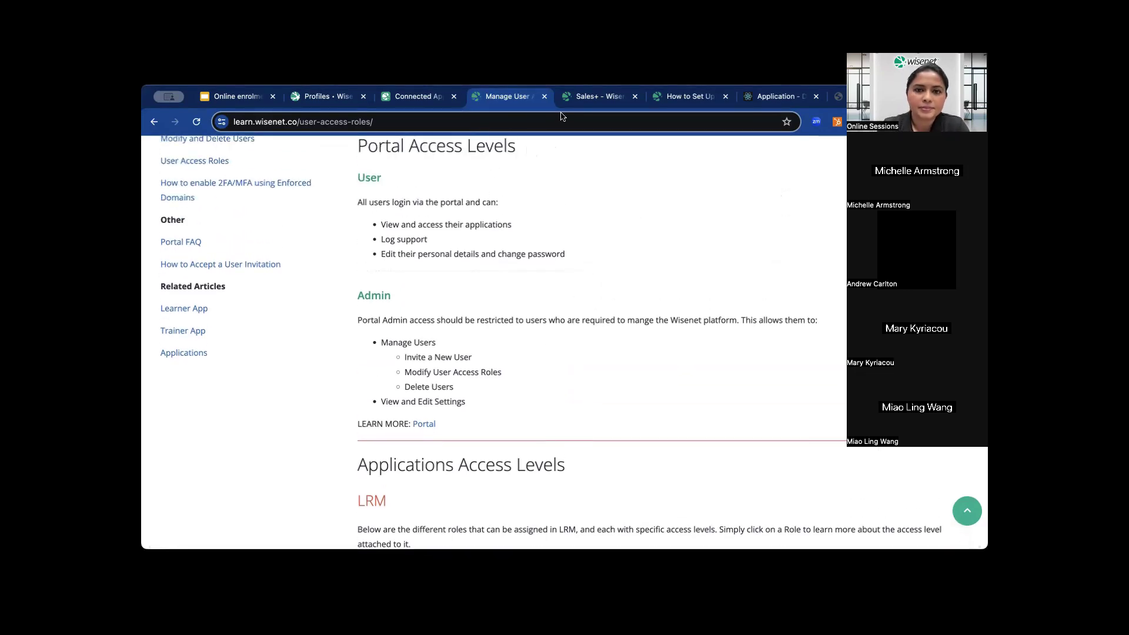
Step: Switch back to Wisenet and open the Sales Contacts list
click(410, 100)
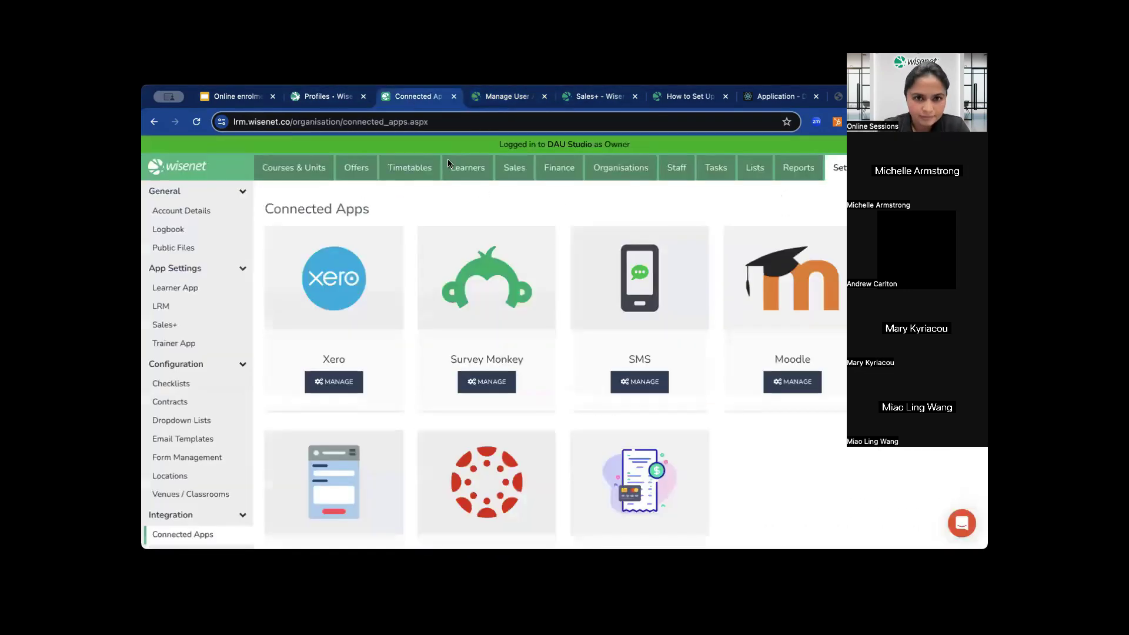
click(514, 168)
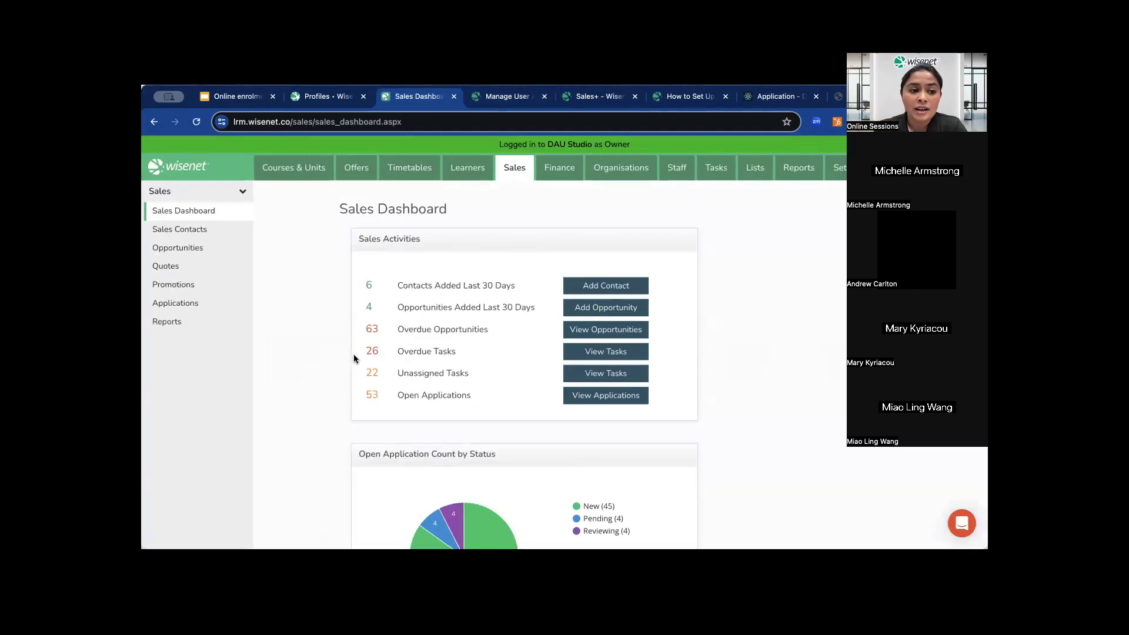
click(198, 234)
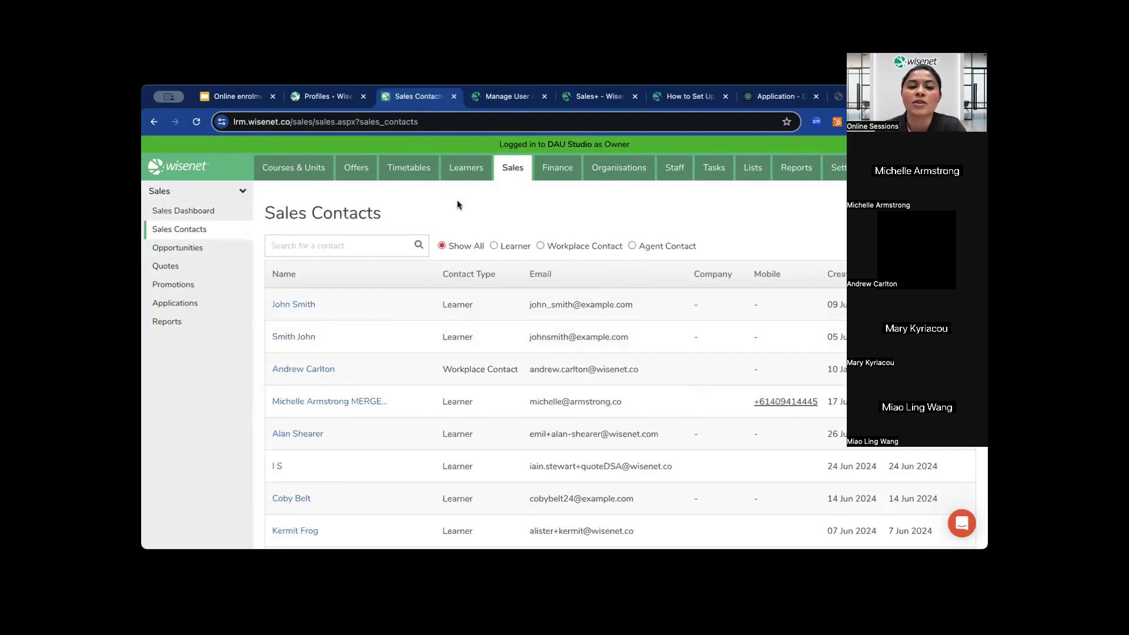
Step: Switch to the DAU Studio course site, open its contact enquiry form and look through the fields down to the file upload
click(766, 101)
click(355, 174)
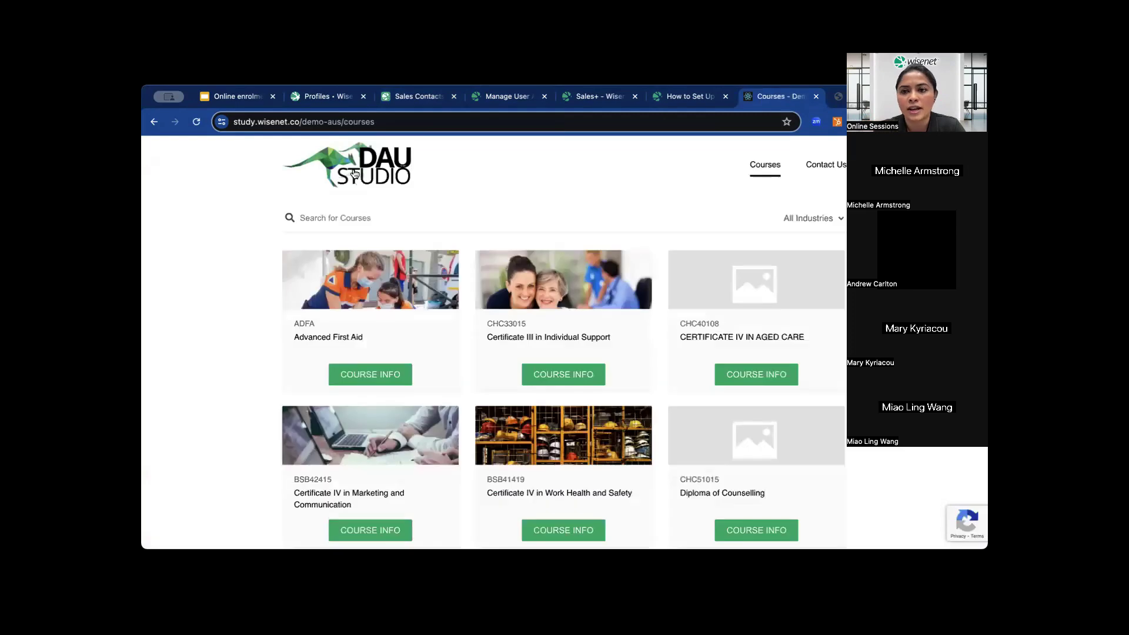
click(840, 167)
scroll(560, 362, down, 4)
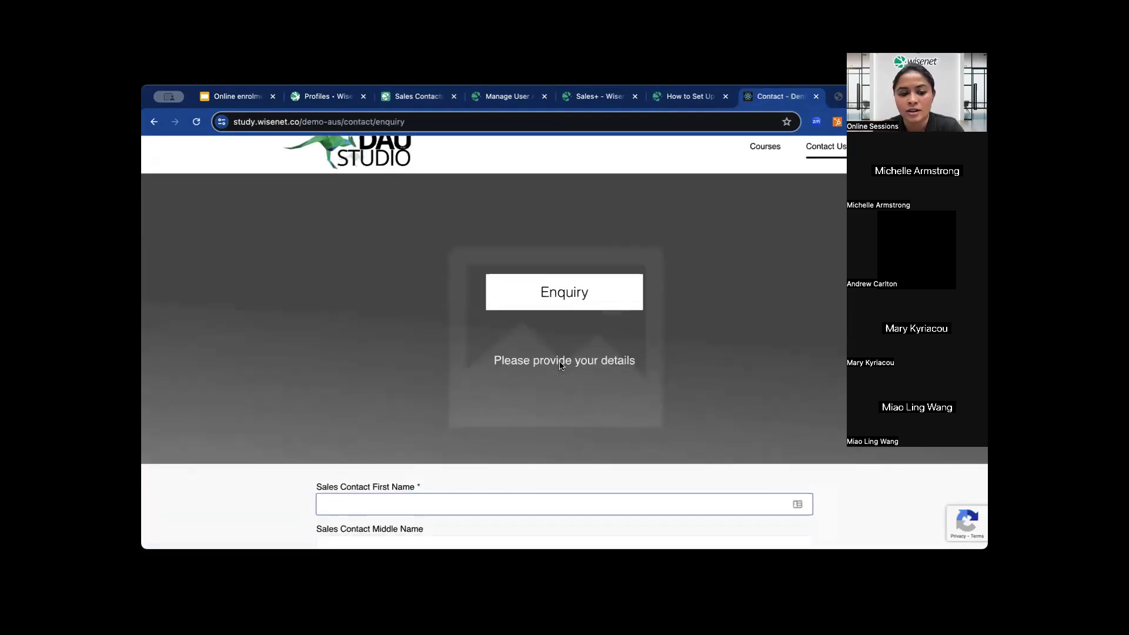
scroll(431, 423, down, 6)
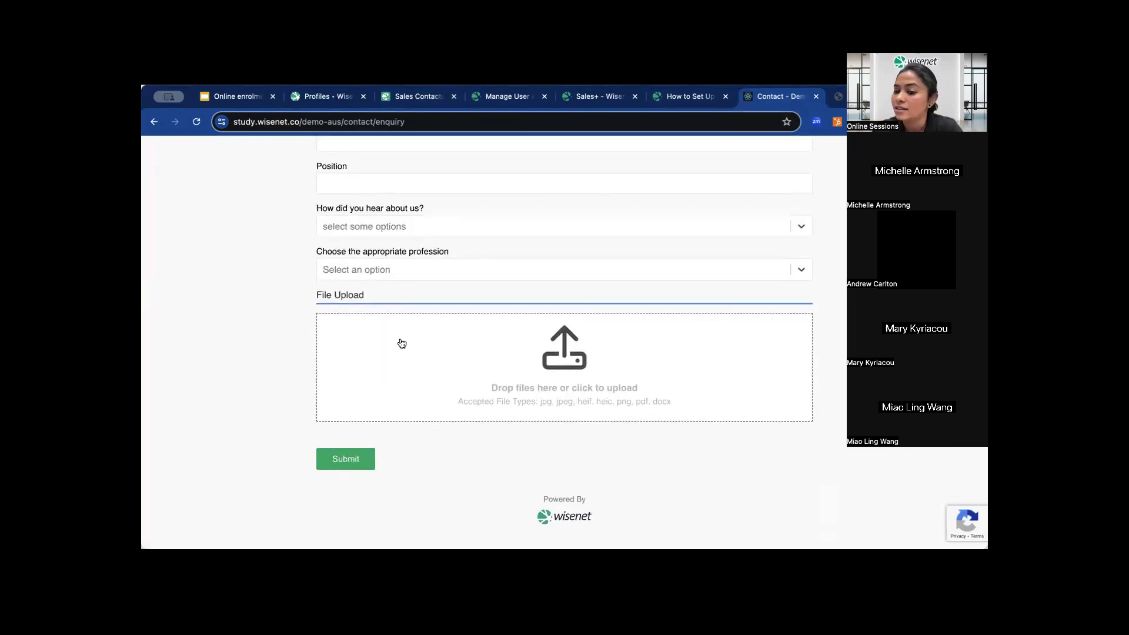
key(super+r)
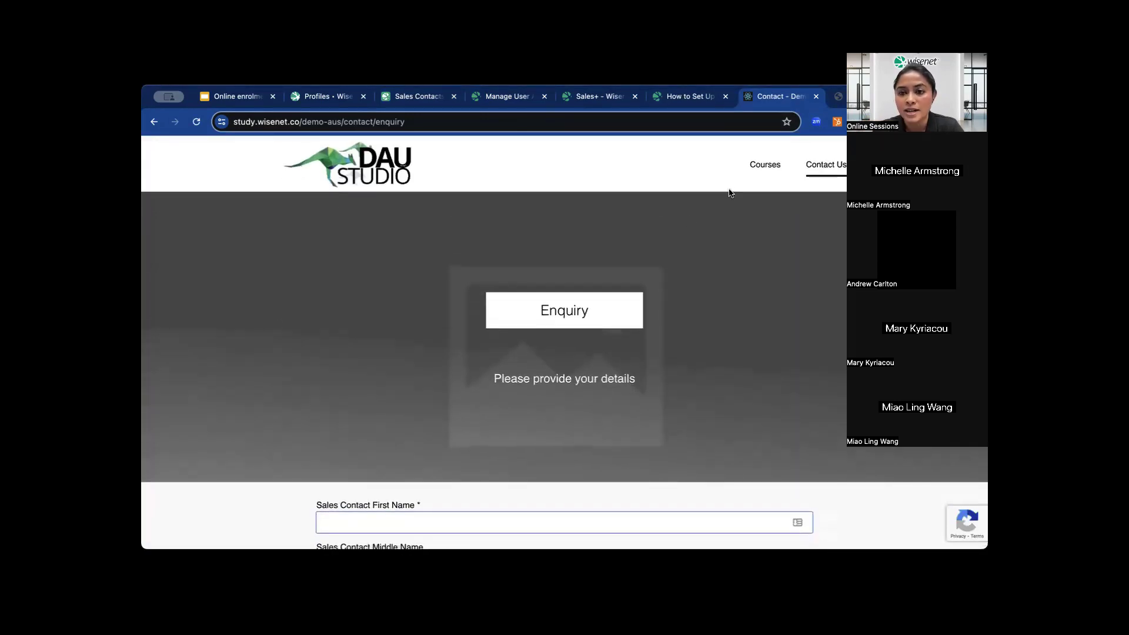
Step: Return to the course catalogue, open Certificate III in Individual Support and look through its available intakes
click(753, 163)
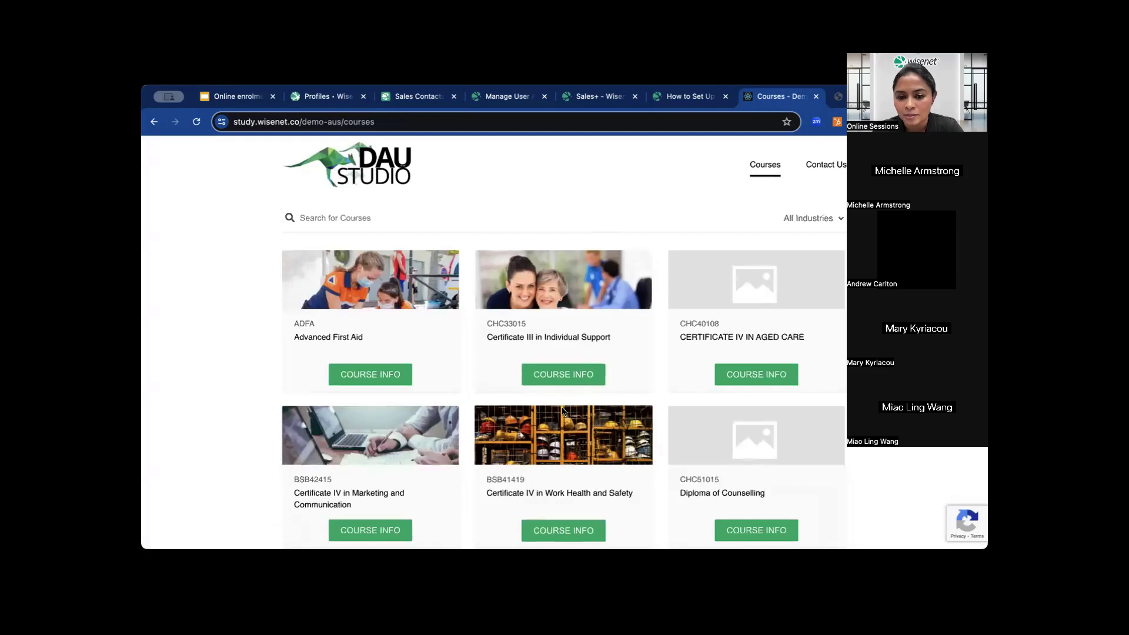
click(558, 386)
scroll(556, 382, down, 5)
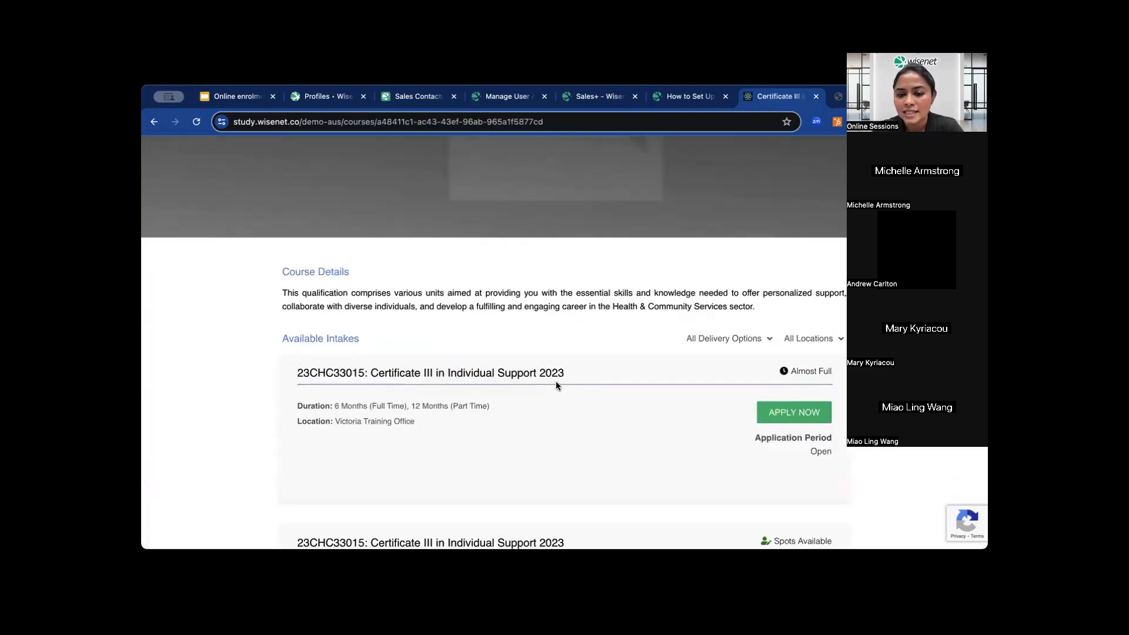
scroll(555, 385, down, 3)
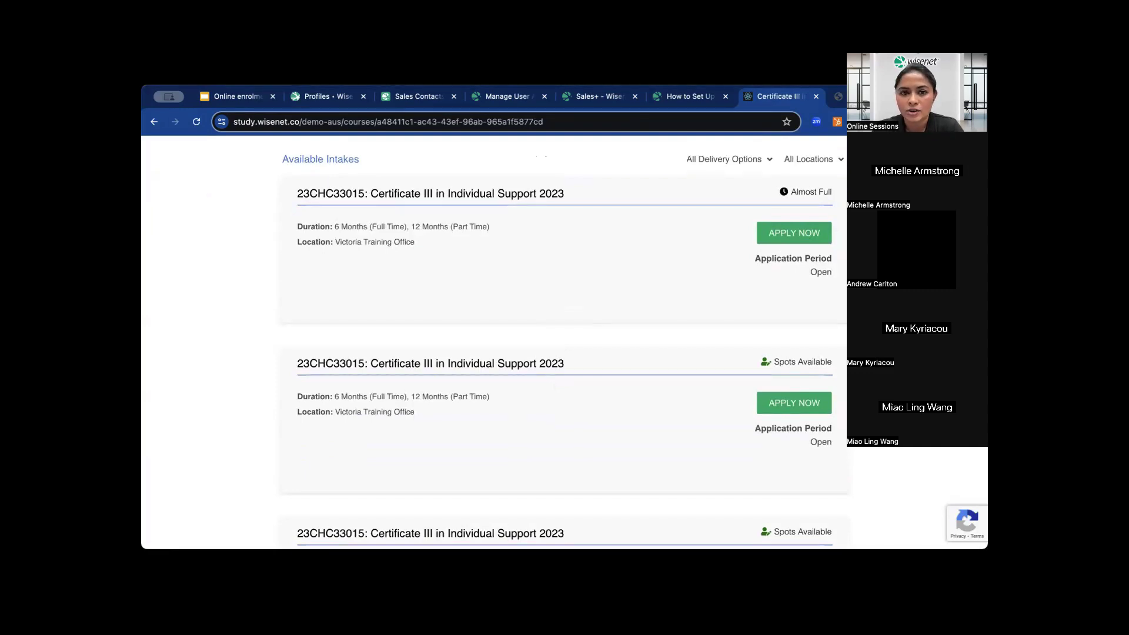
Step: Switch back to Wisenet, open the first learner's profile from the Learners list and review their sales and enrolment details
click(582, 99)
click(419, 98)
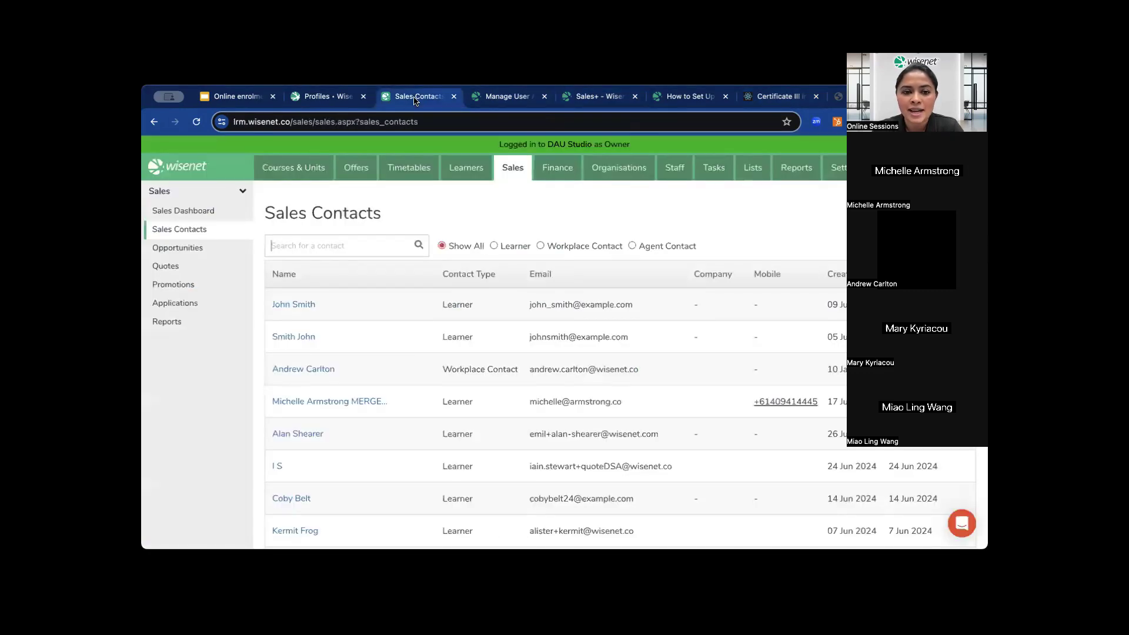
click(457, 179)
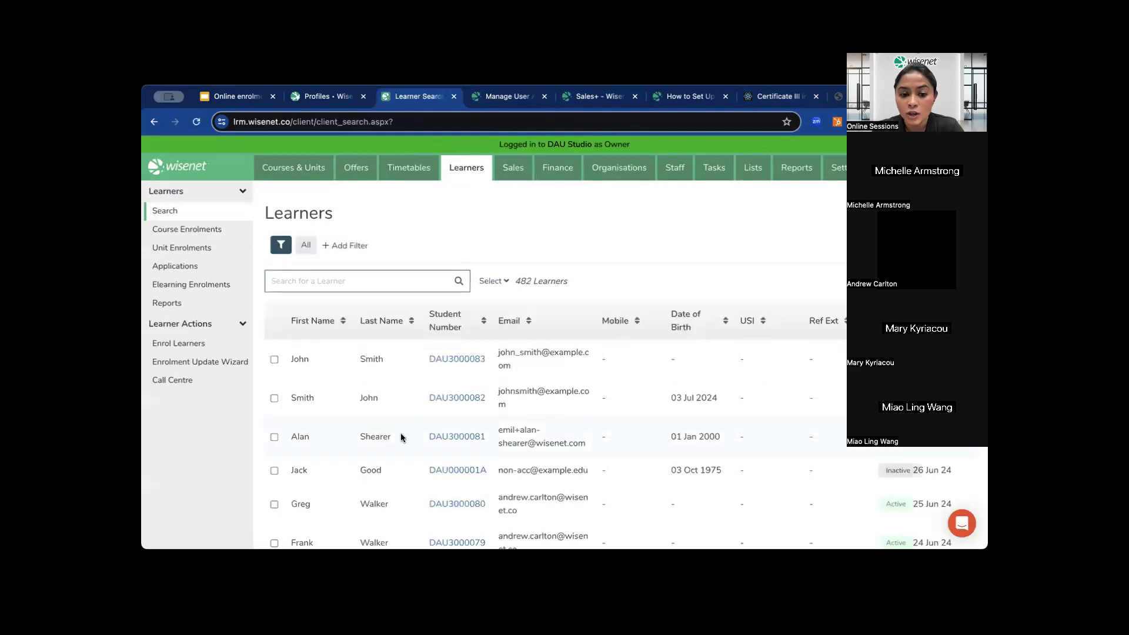
click(456, 360)
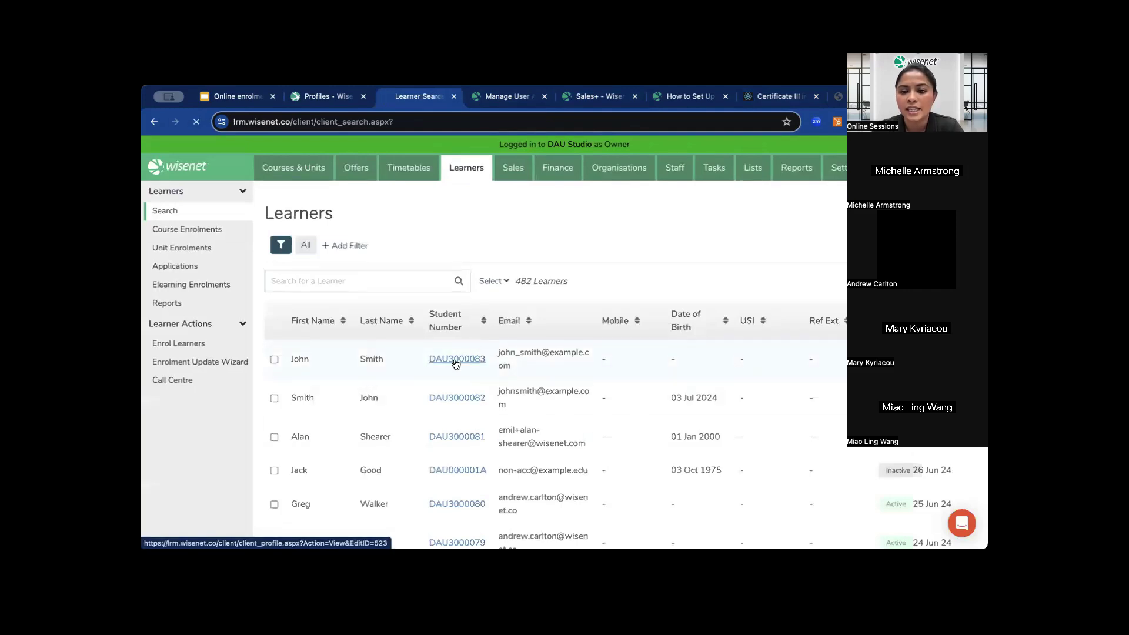
scroll(669, 268, down, 5)
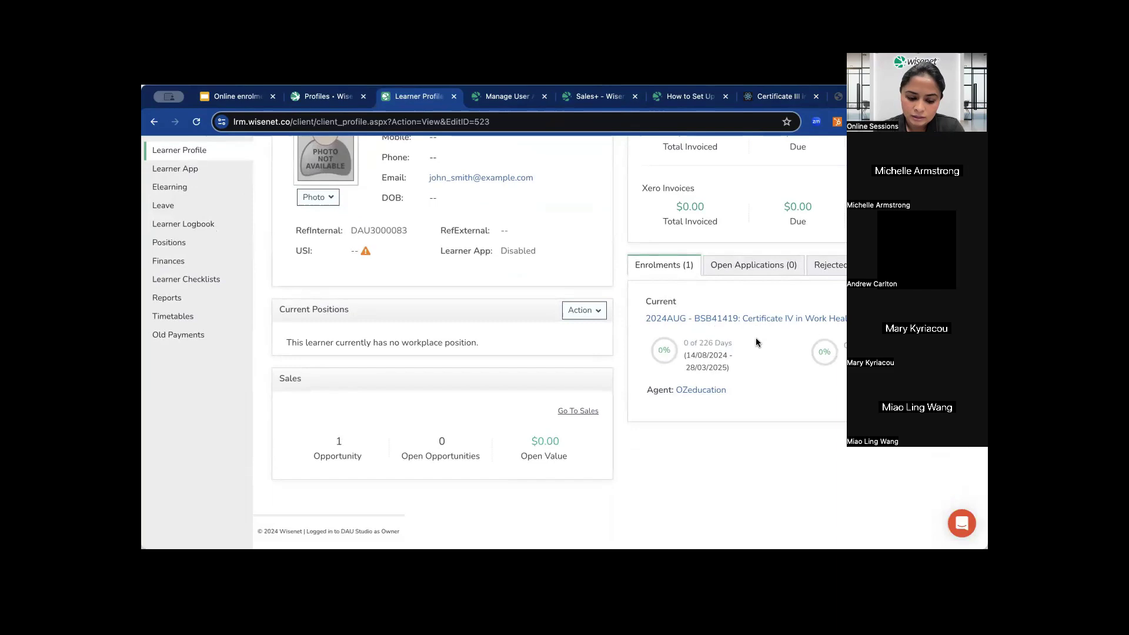
scroll(757, 343, up, 5)
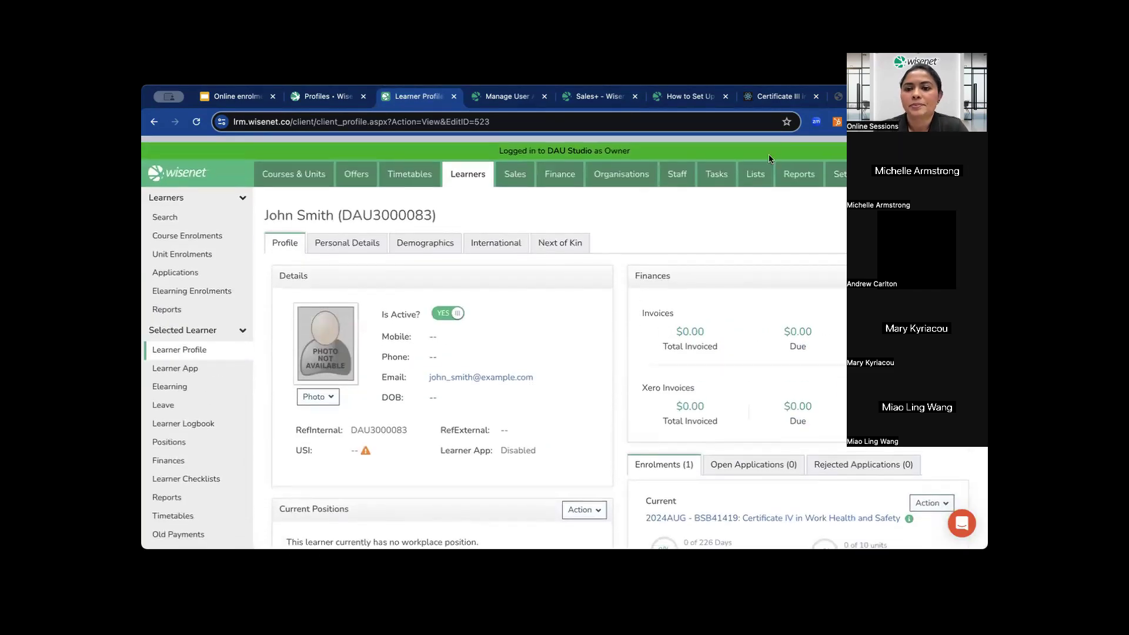
Step: Open the LRM application settings and examine the Enable Sales+ Applications (Billable) setting and its Pay-As-You-Go description
click(839, 167)
scroll(493, 331, down, 3)
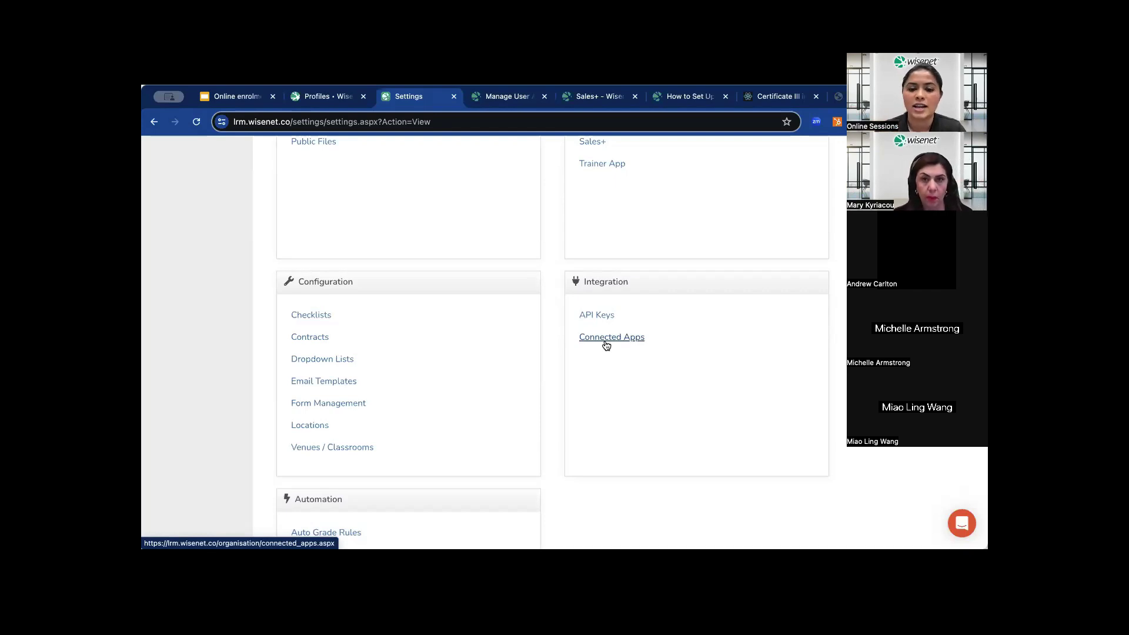
scroll(584, 220, up, 4)
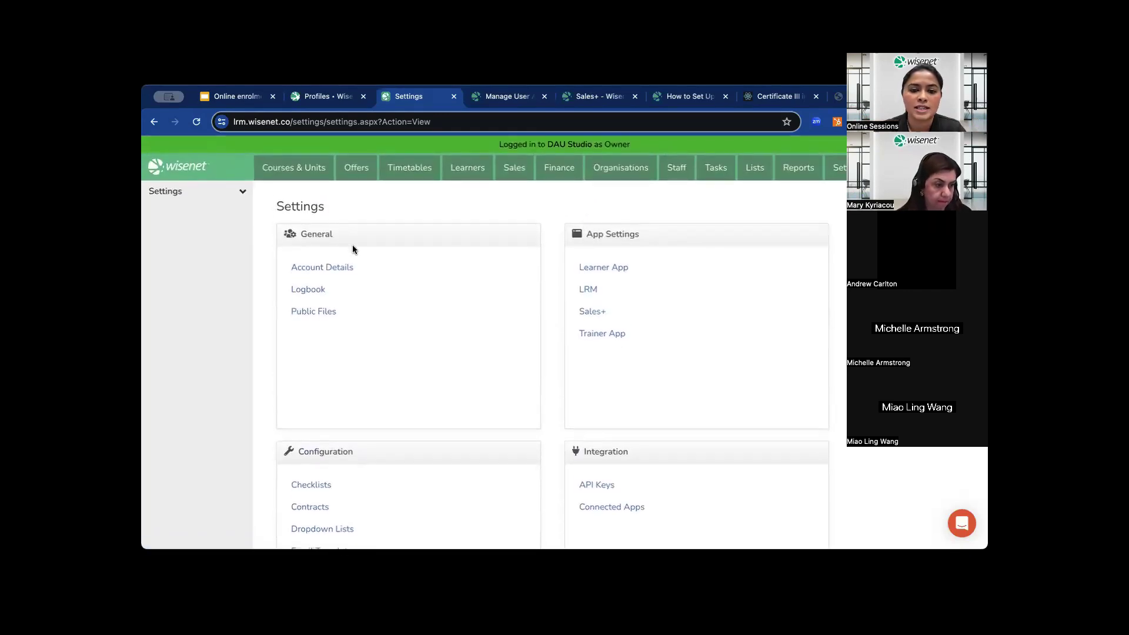
click(586, 296)
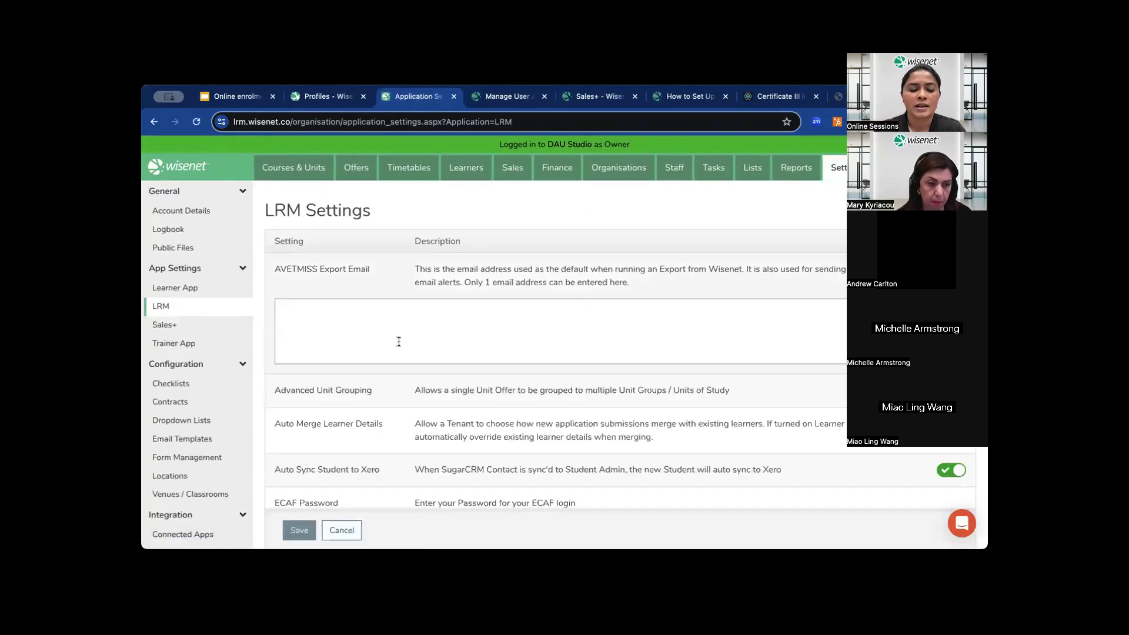
scroll(398, 340, down, 8)
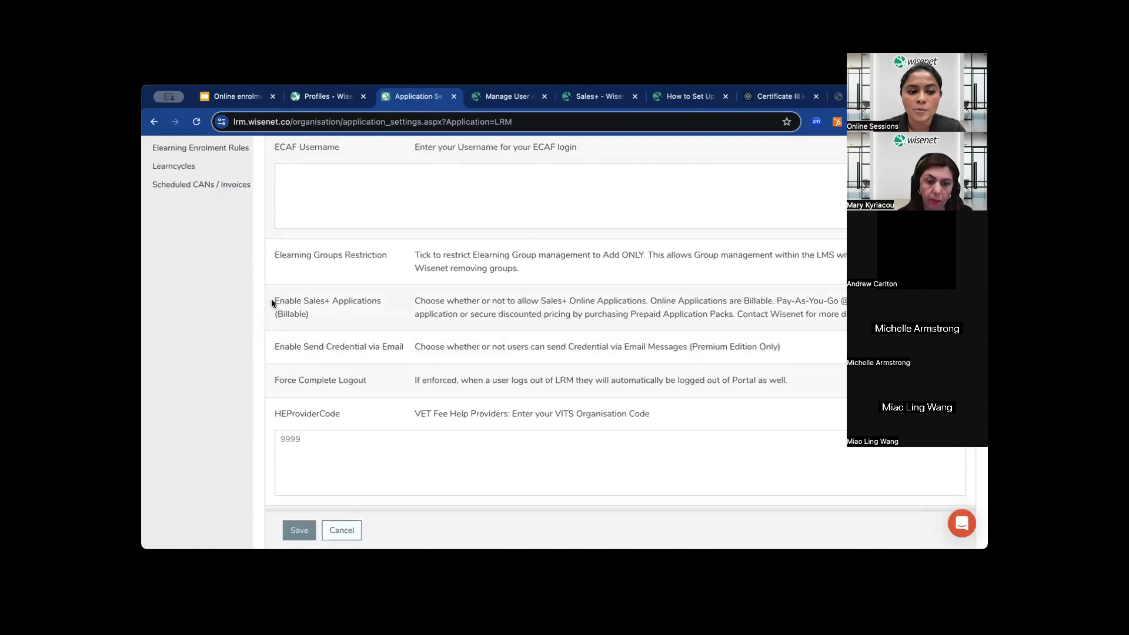
drag(272, 302, 320, 315)
scroll(439, 282, down, 2)
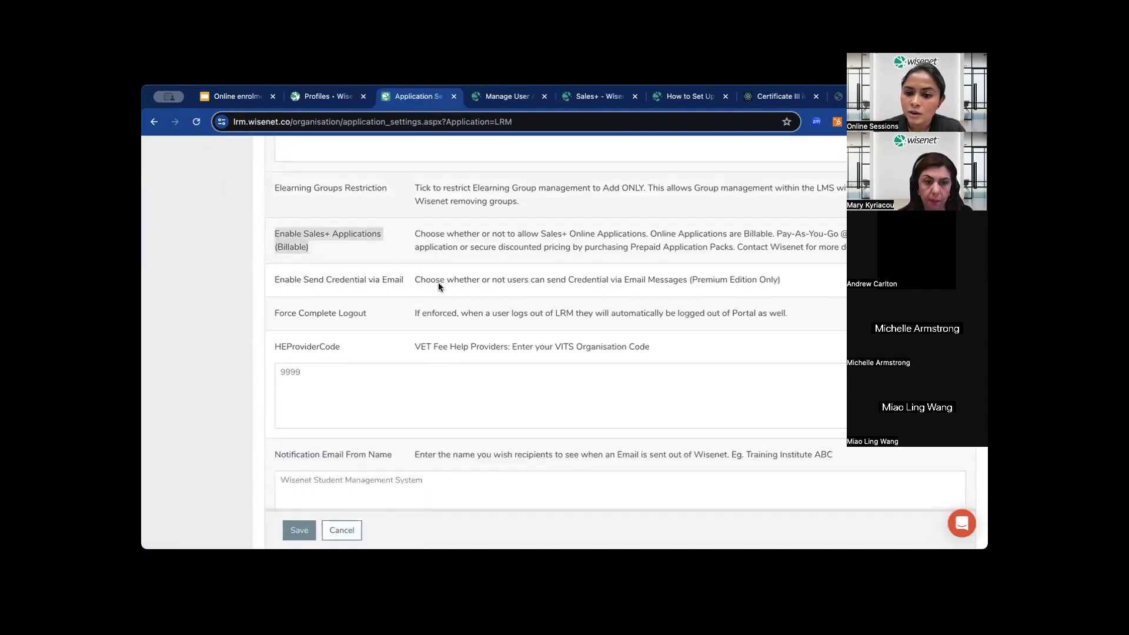
drag(776, 233, 830, 233)
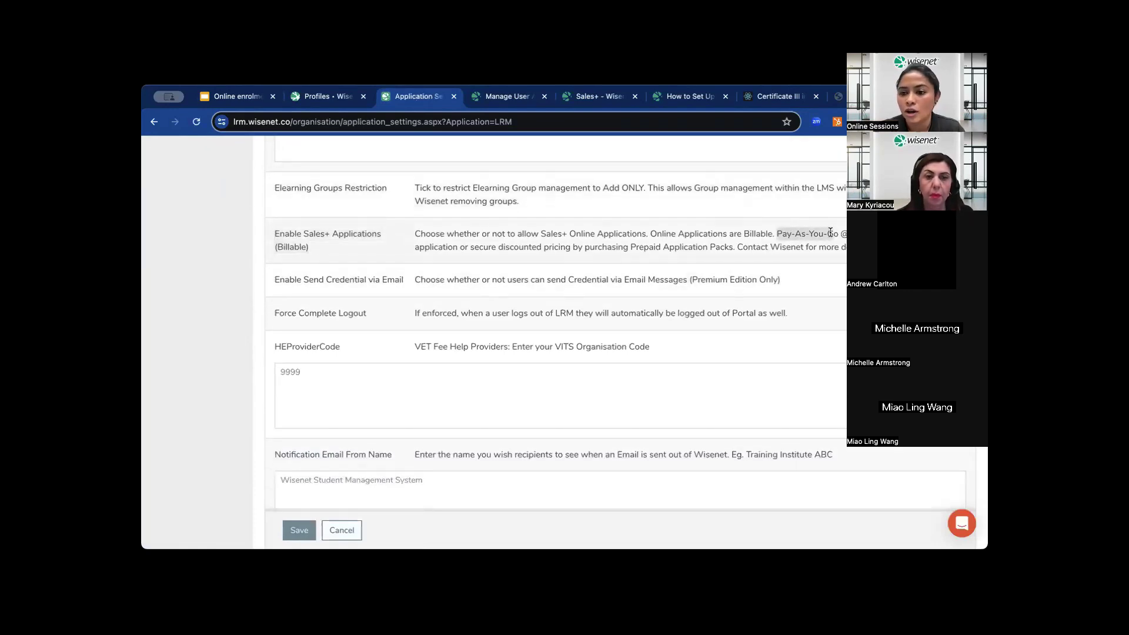
click(840, 240)
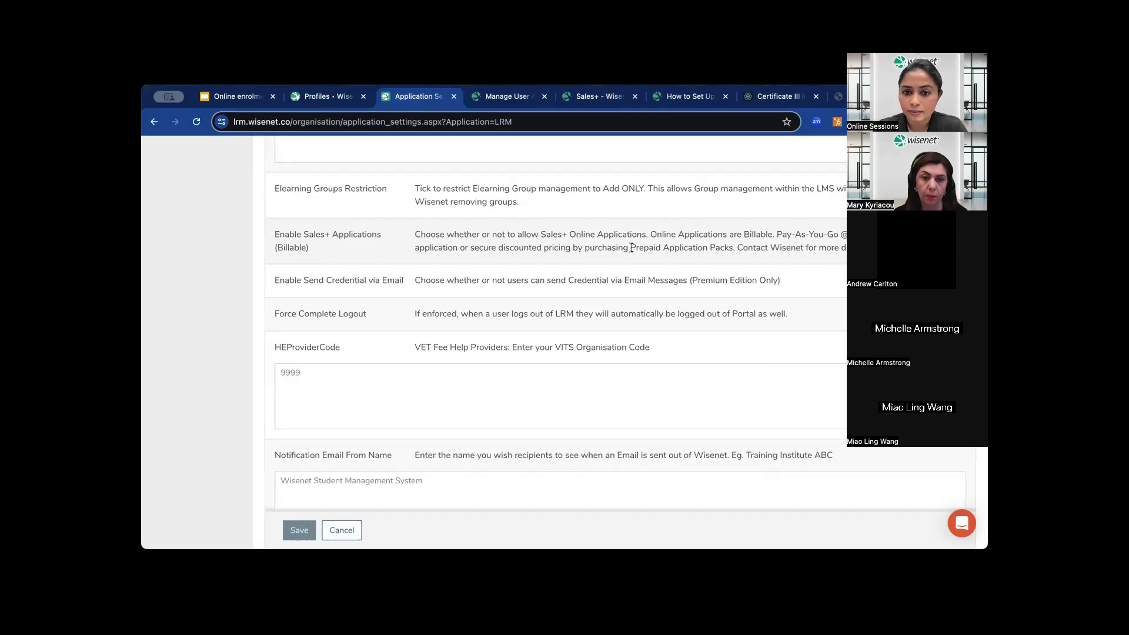
Step: View the Sales Dashboard, then open the 2024AUG - BSB41419 course offer from the course offers list
scroll(632, 247, up, 15)
click(511, 179)
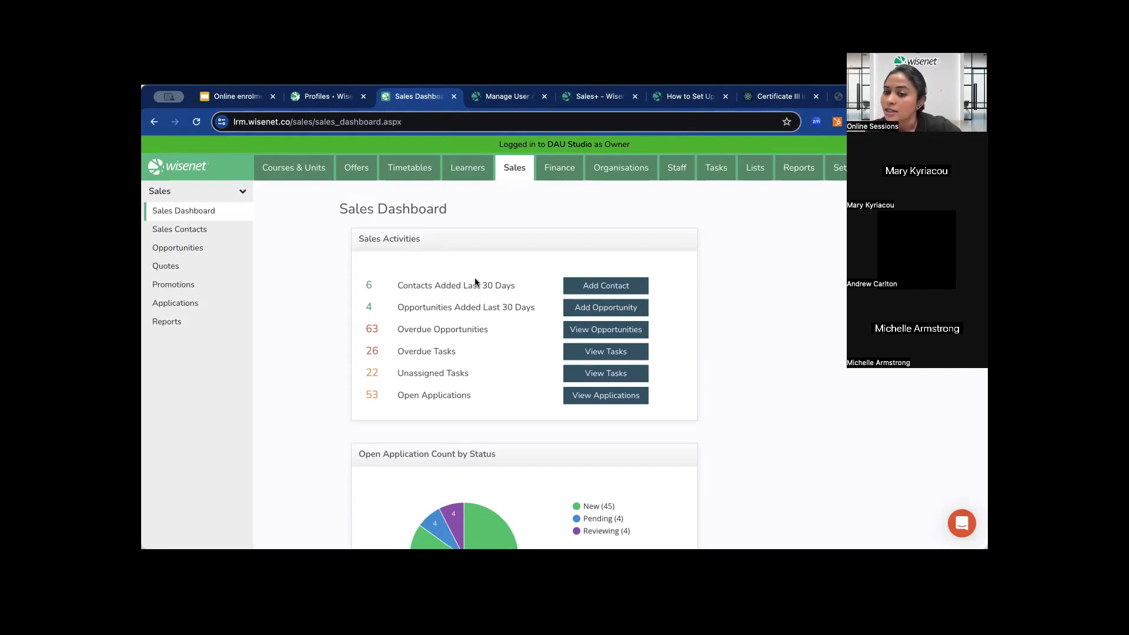
click(355, 171)
scroll(346, 362, down, 2)
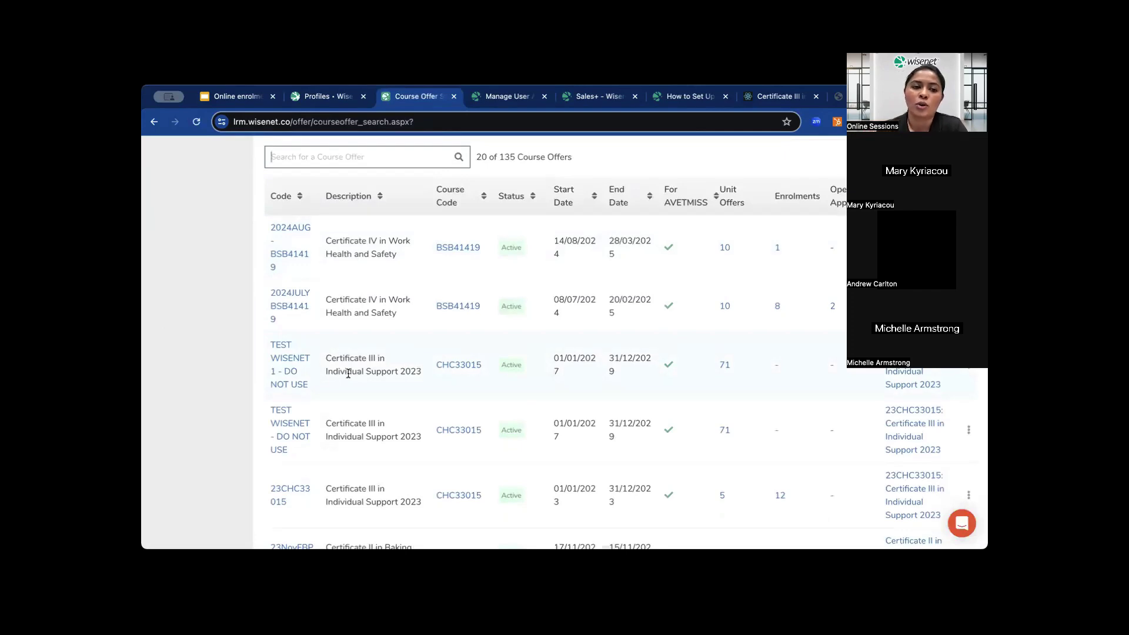
click(288, 261)
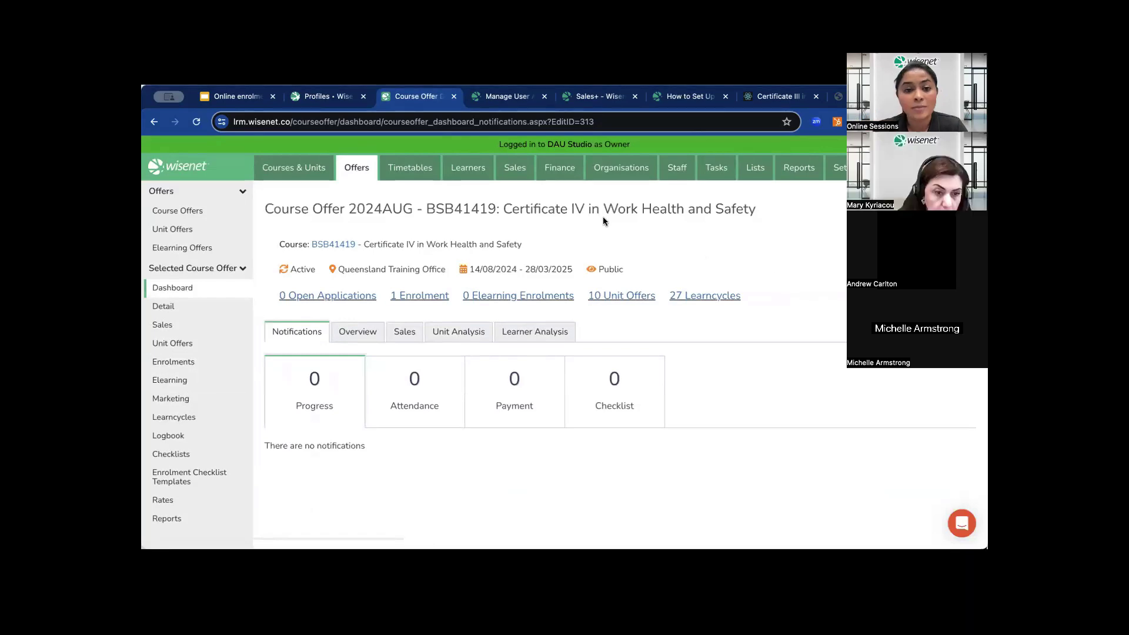
Step: Open the Finance invoices, look over the payments list and return to the invoices list
click(556, 170)
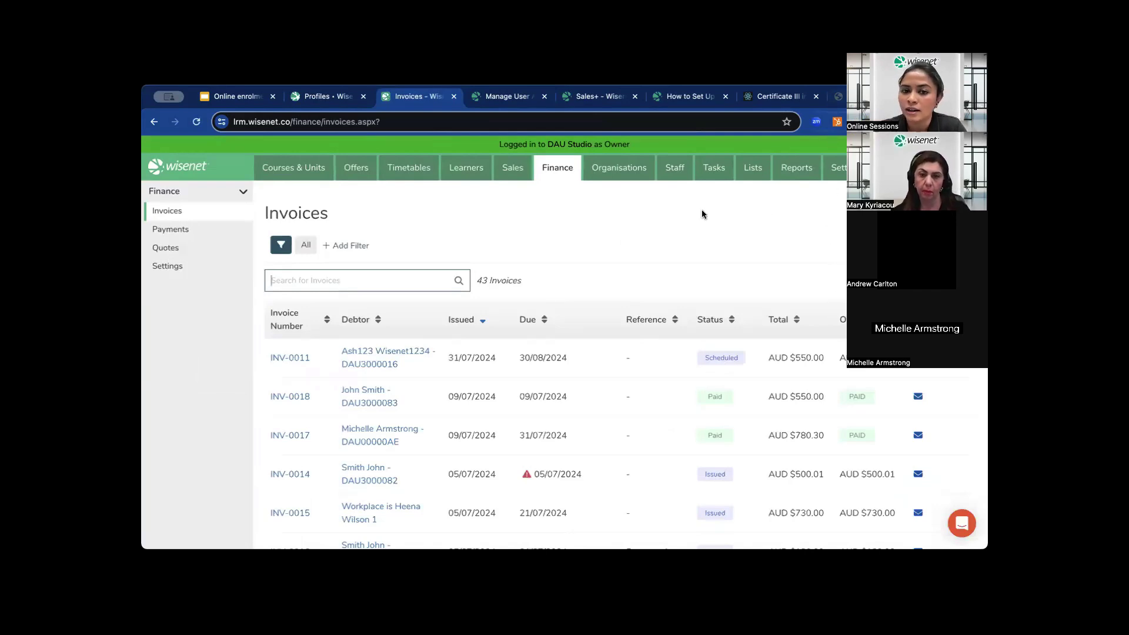
click(206, 229)
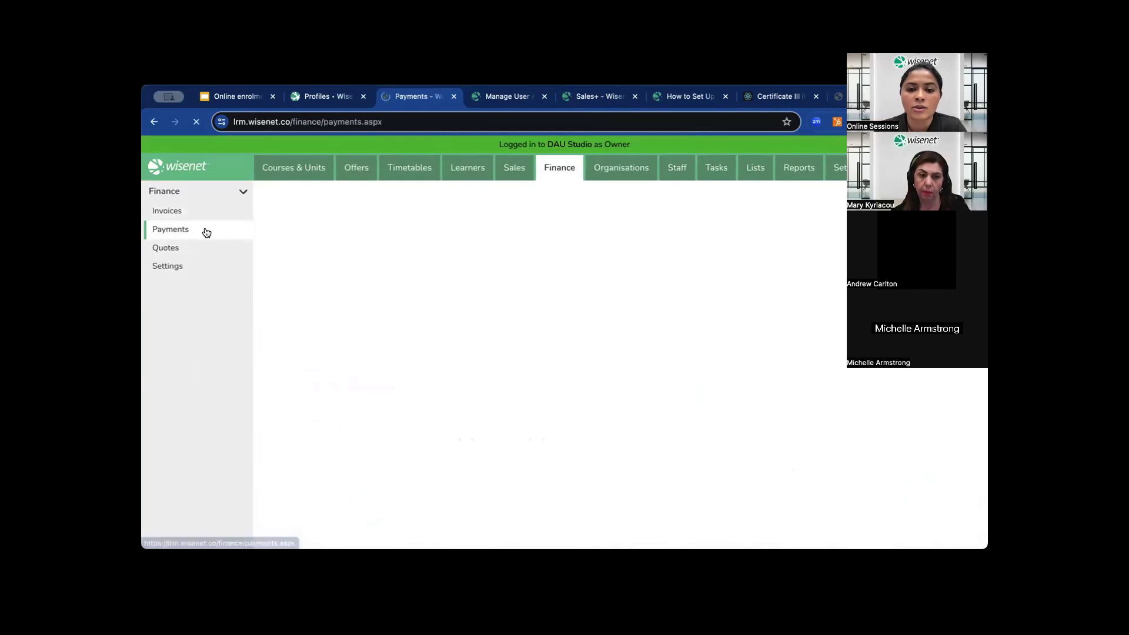
scroll(530, 277, down, 3)
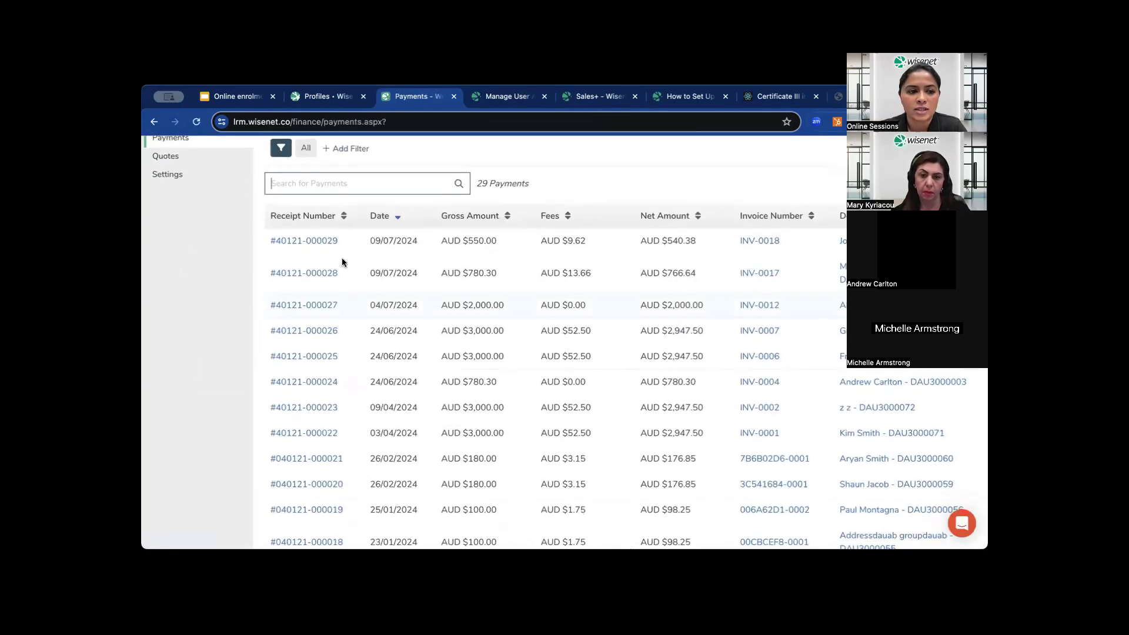
scroll(341, 258, up, 2)
click(180, 182)
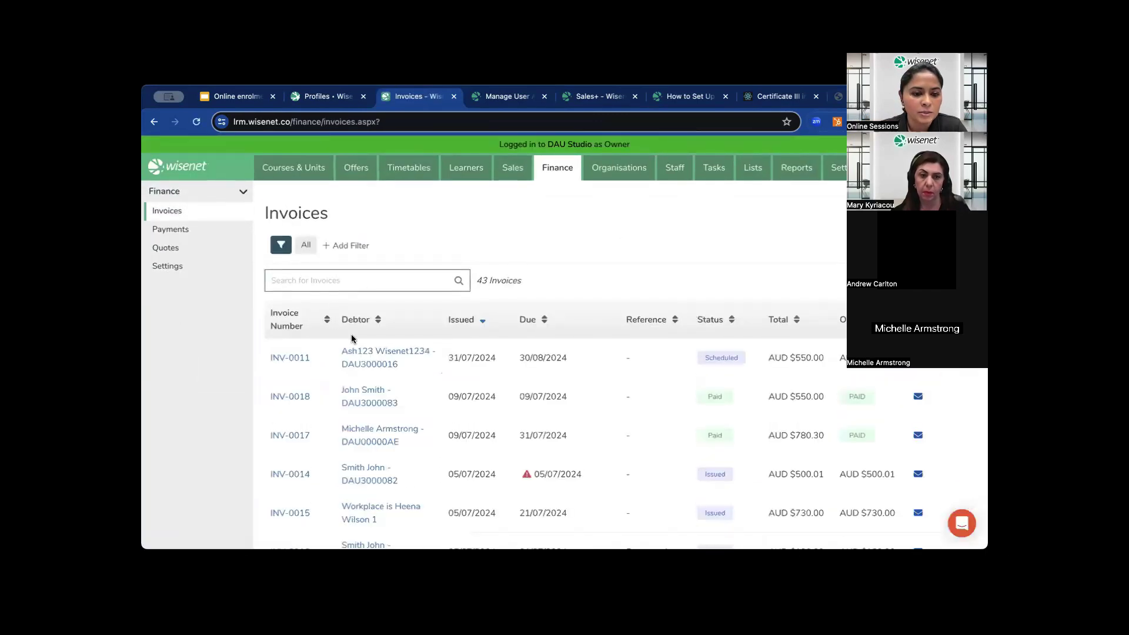
scroll(359, 385, down, 2)
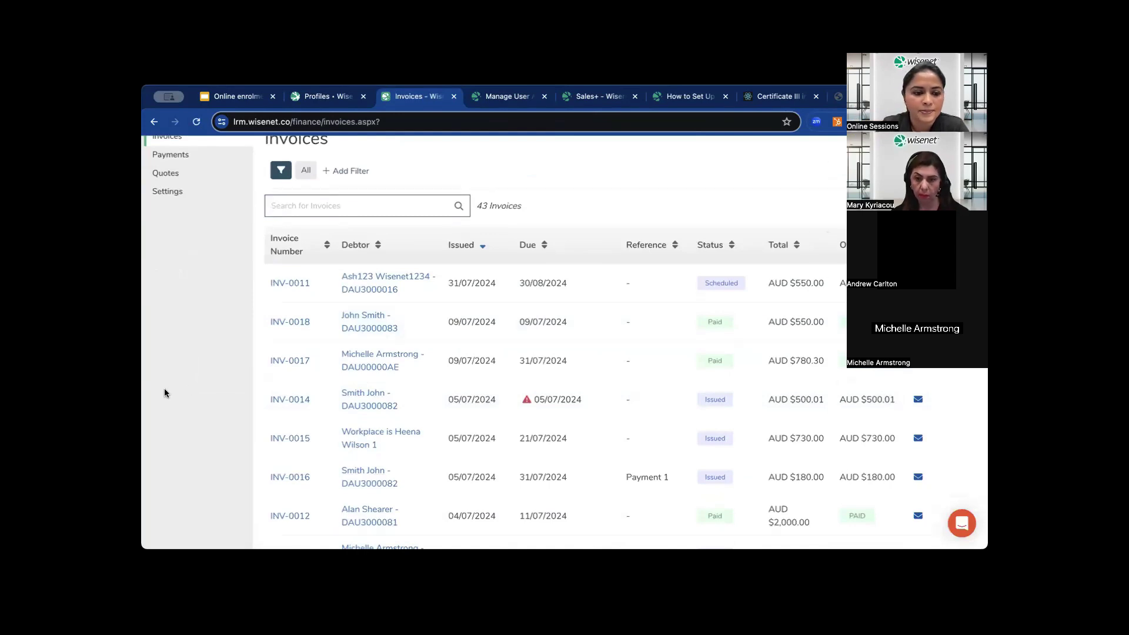
Step: Open the overdue AUD $500.01 invoice, view the payment methods available for capturing a payment, and close the payment form without adding one
click(274, 401)
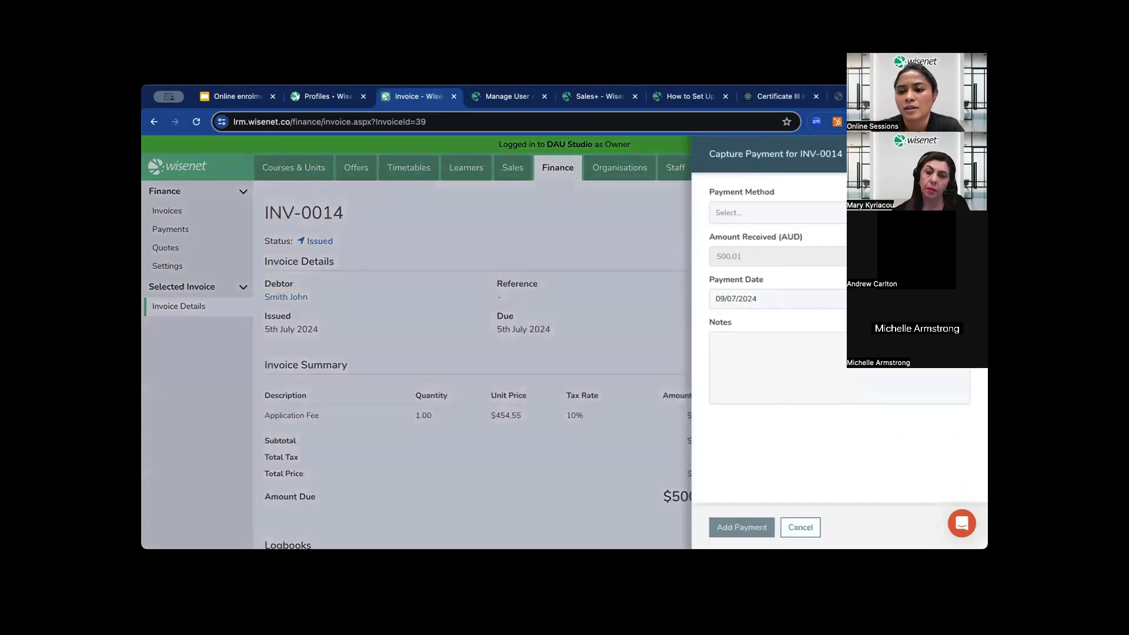
click(777, 212)
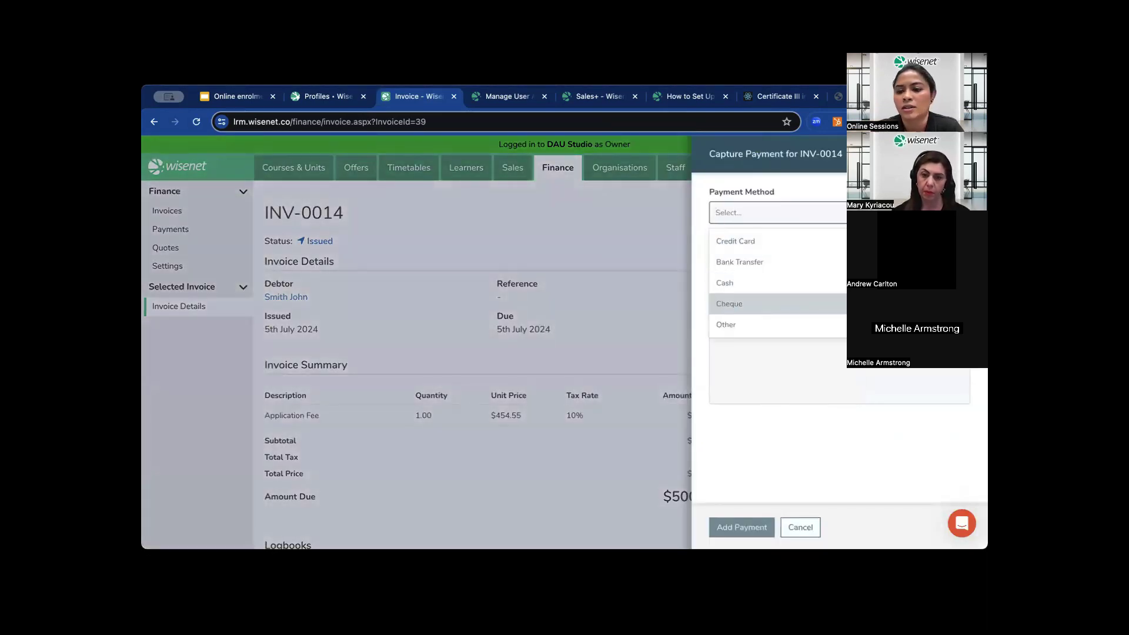
click(828, 186)
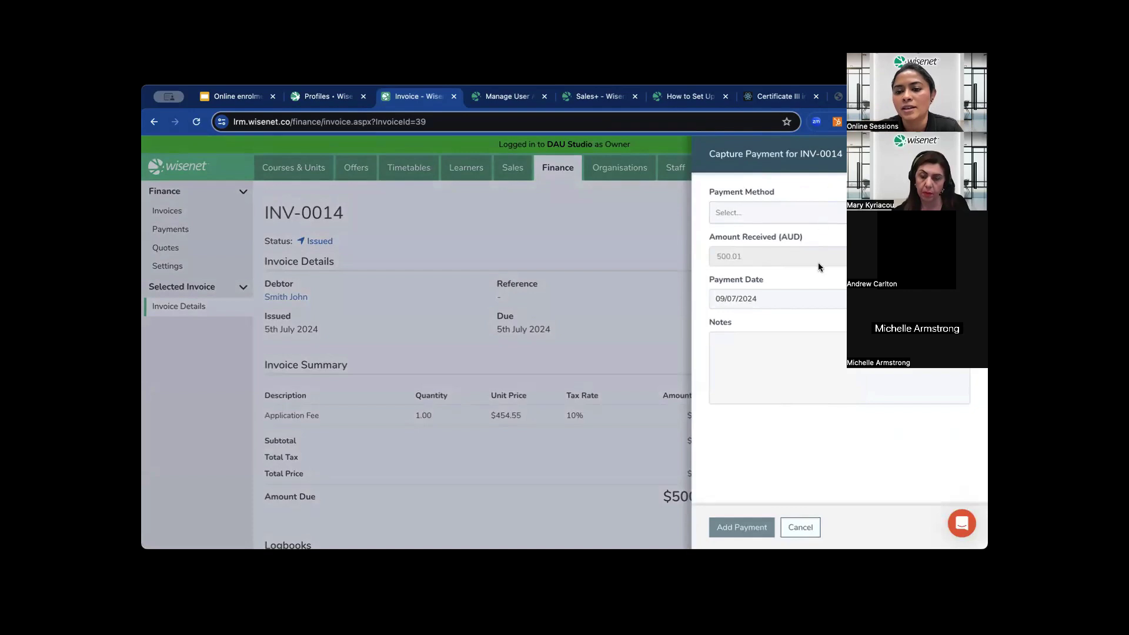
scroll(817, 263, down, 2)
scroll(818, 263, up, 2)
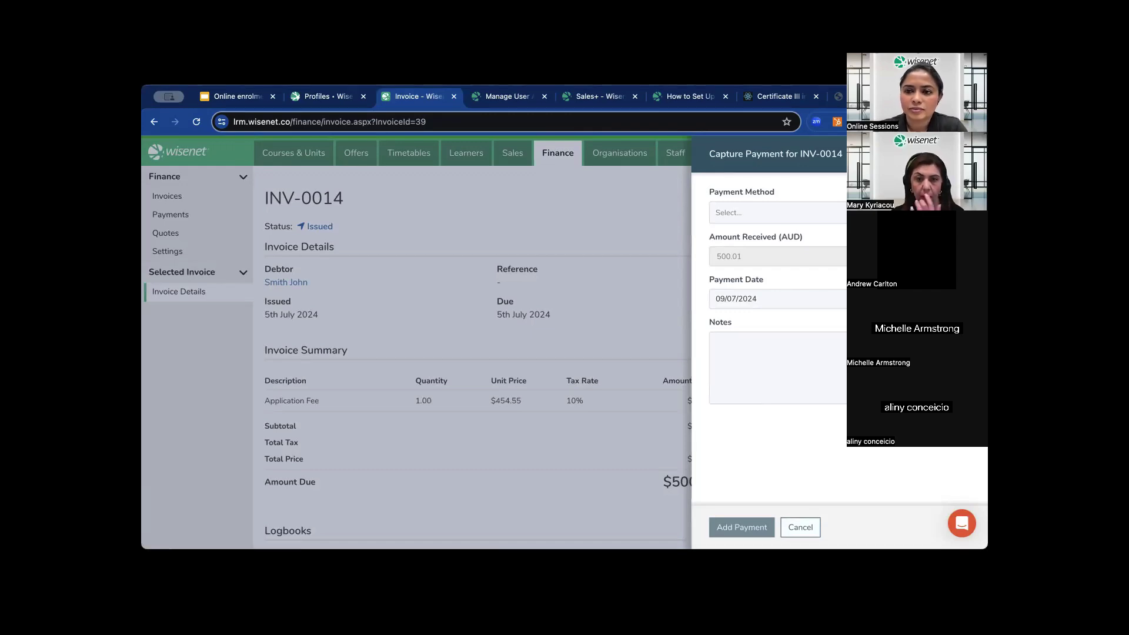
key(Escape)
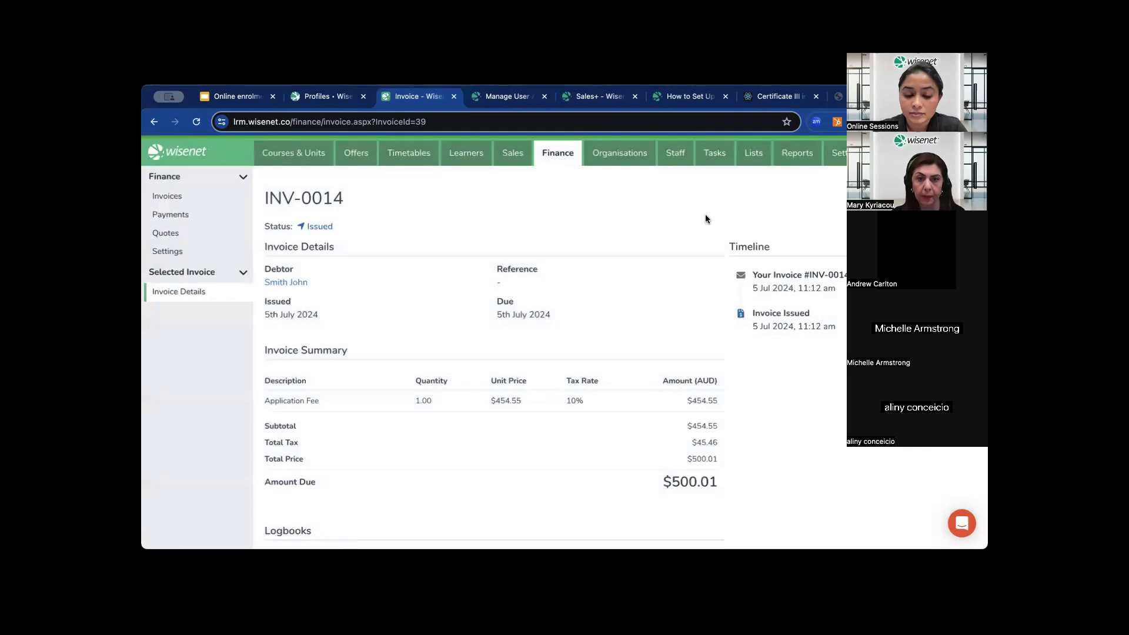